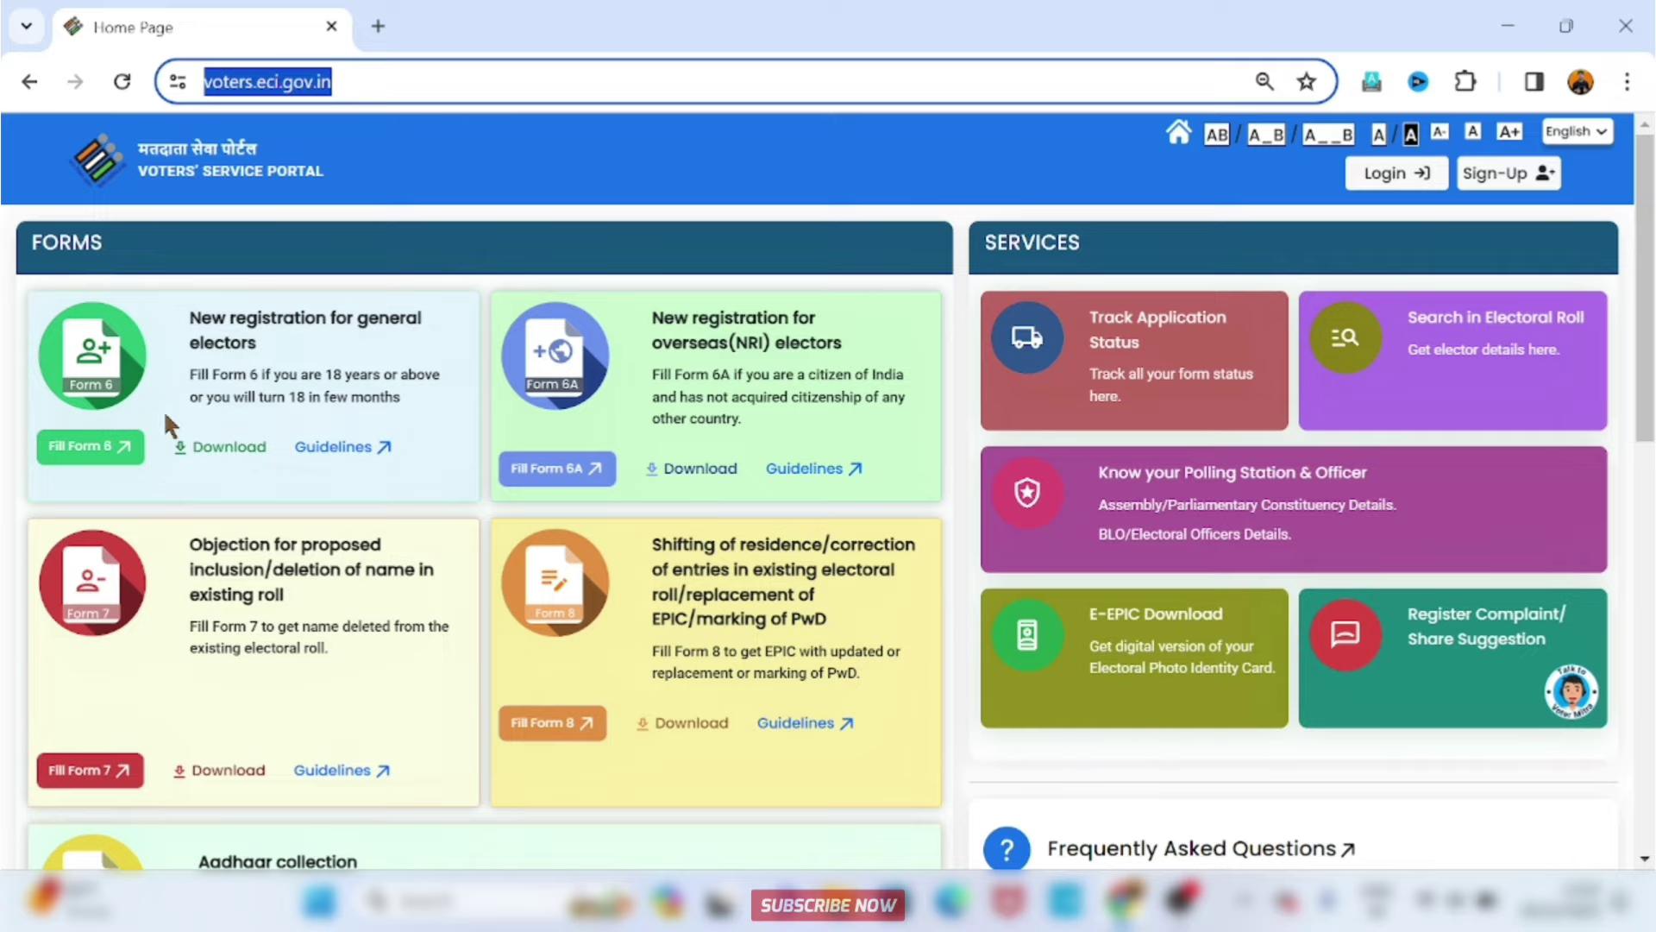
Start Form 6 and go from the Login page to the Sign-Up form.
{"action": "left_click", "coordinate": [98, 460]}
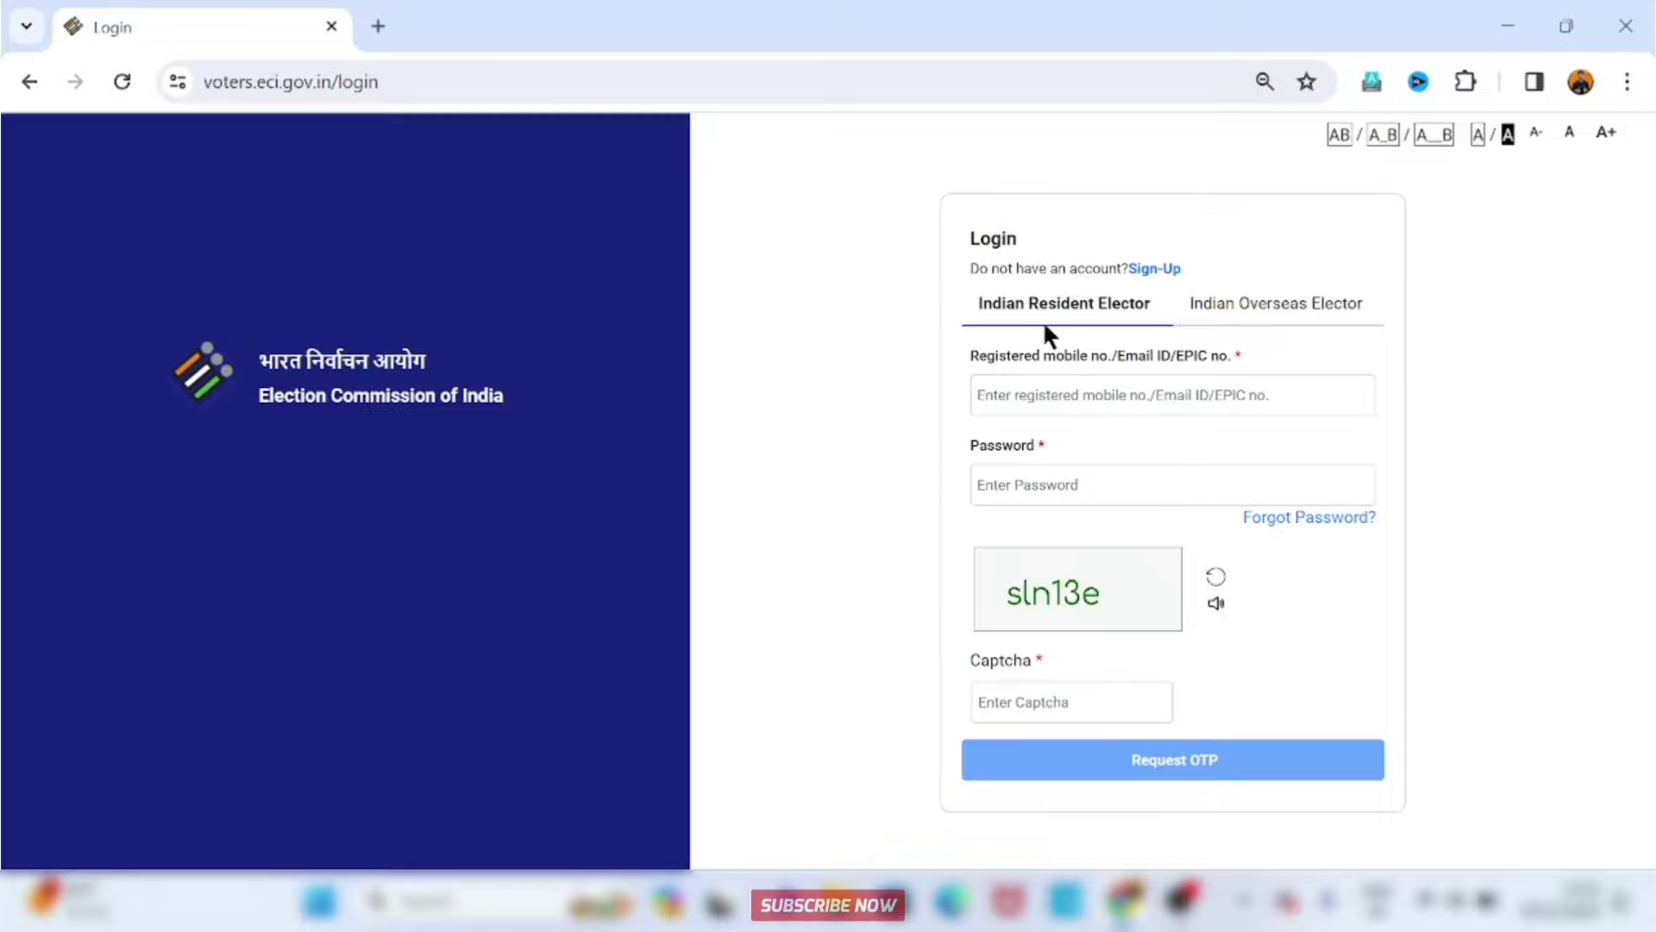
{"action": "left_click", "coordinate": [1156, 269]}
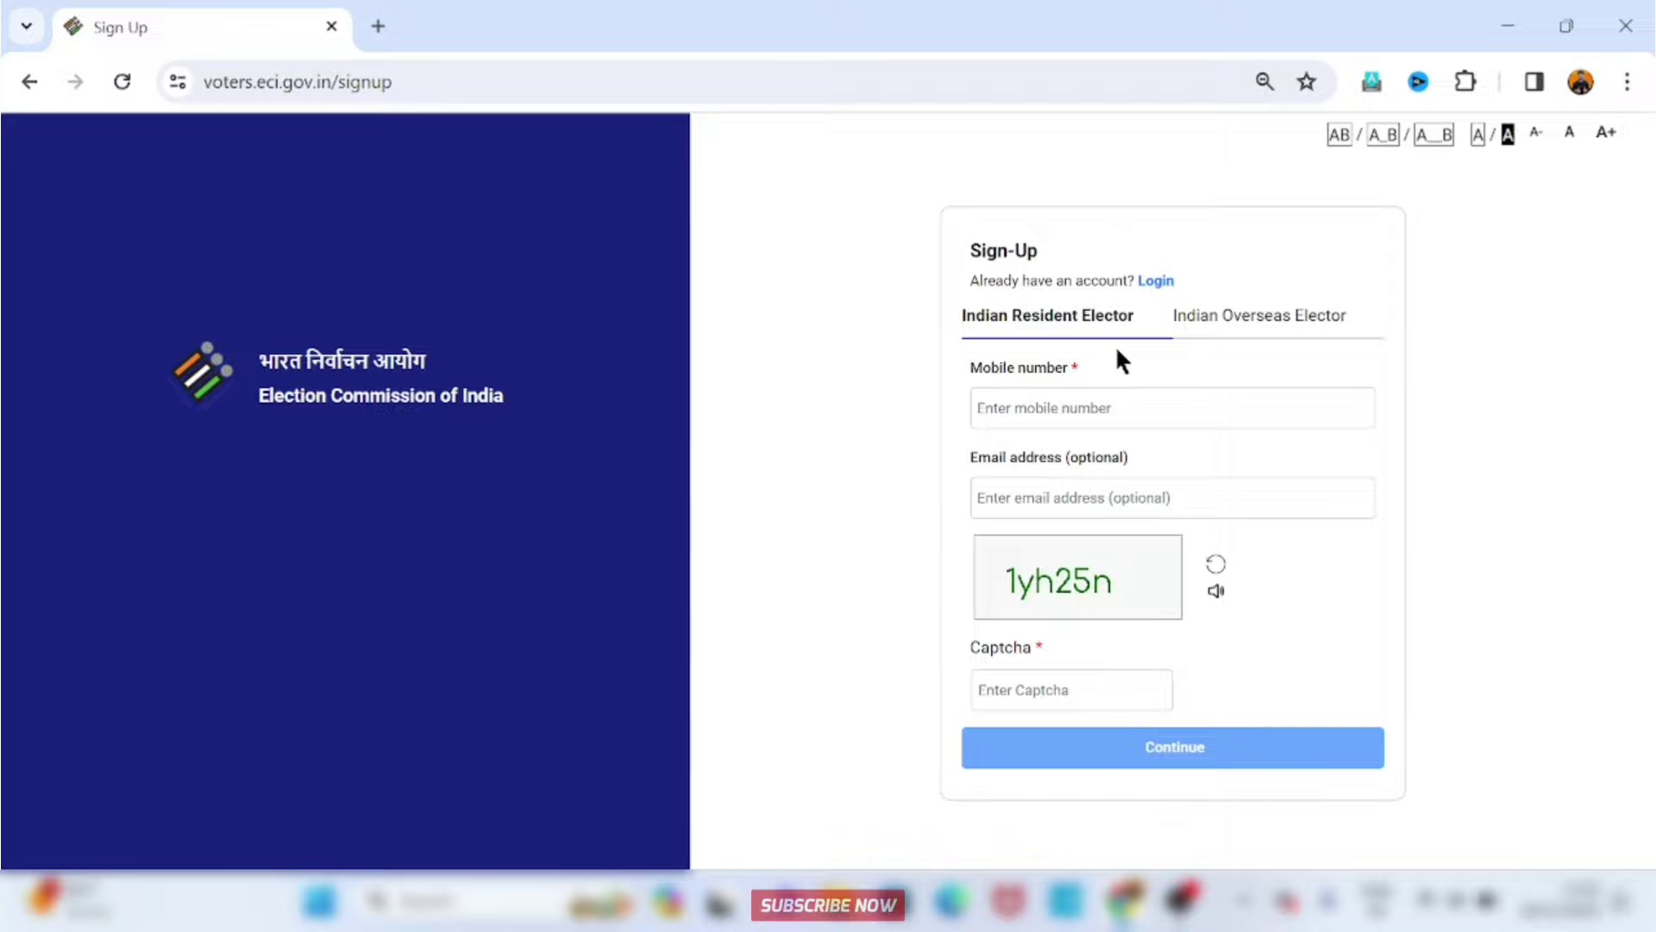
Log in with the mobile number, account password and captcha, then verify the received OTP.
{"action": "left_click", "coordinate": [1155, 283]}
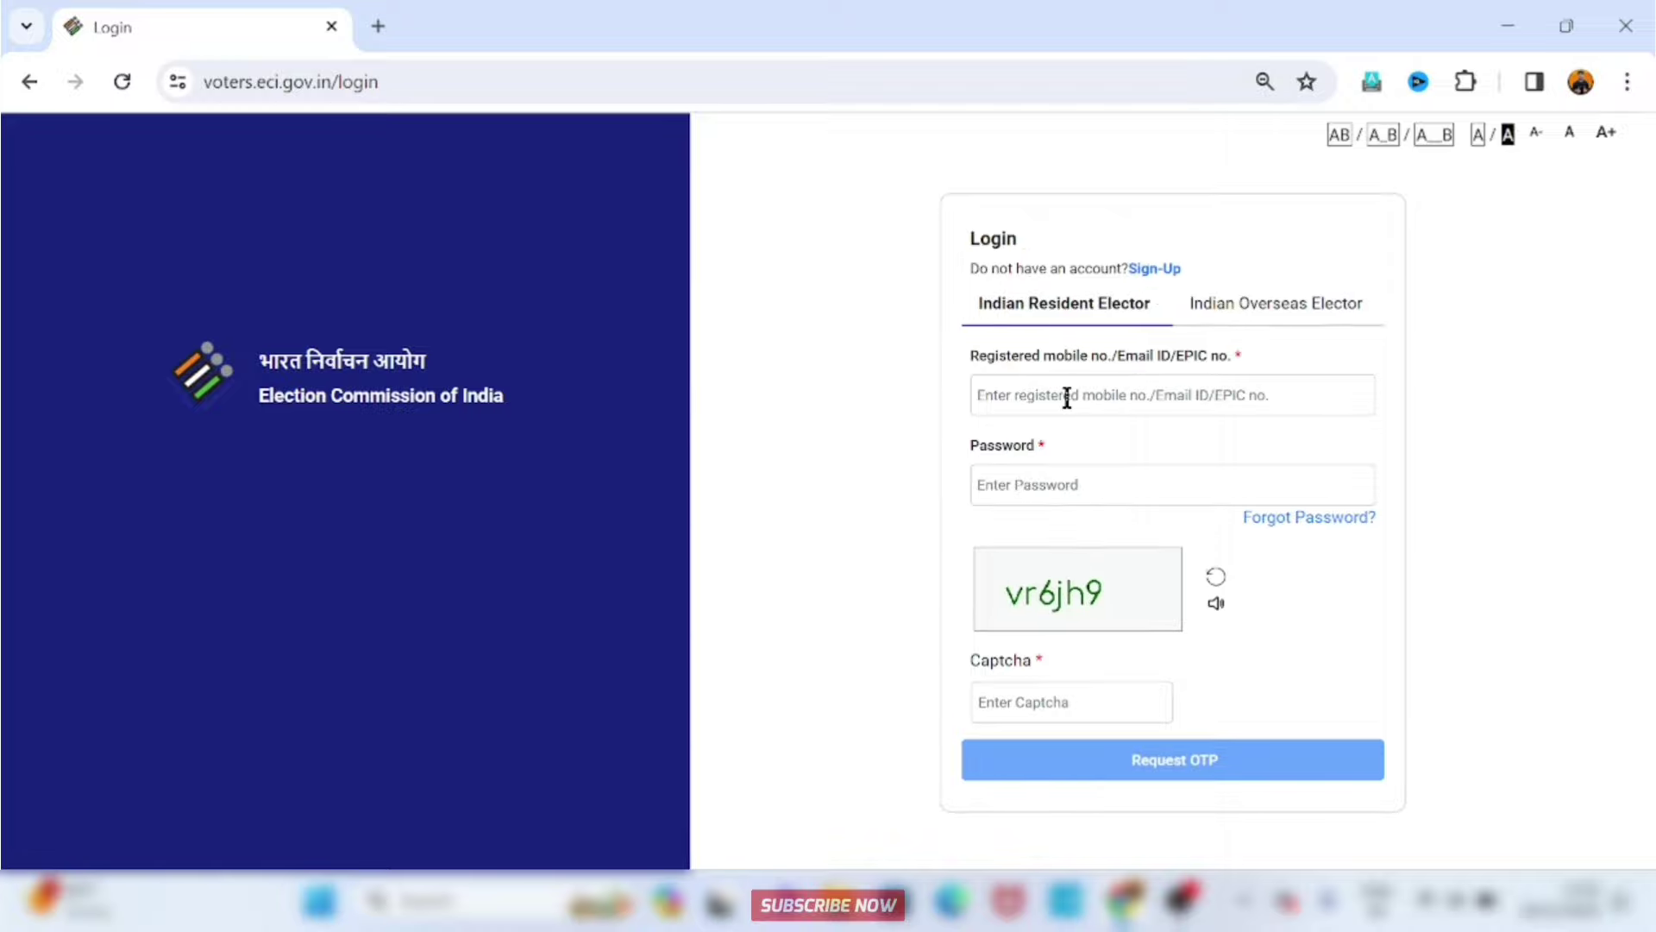
{"action": "type", "text": "778"}
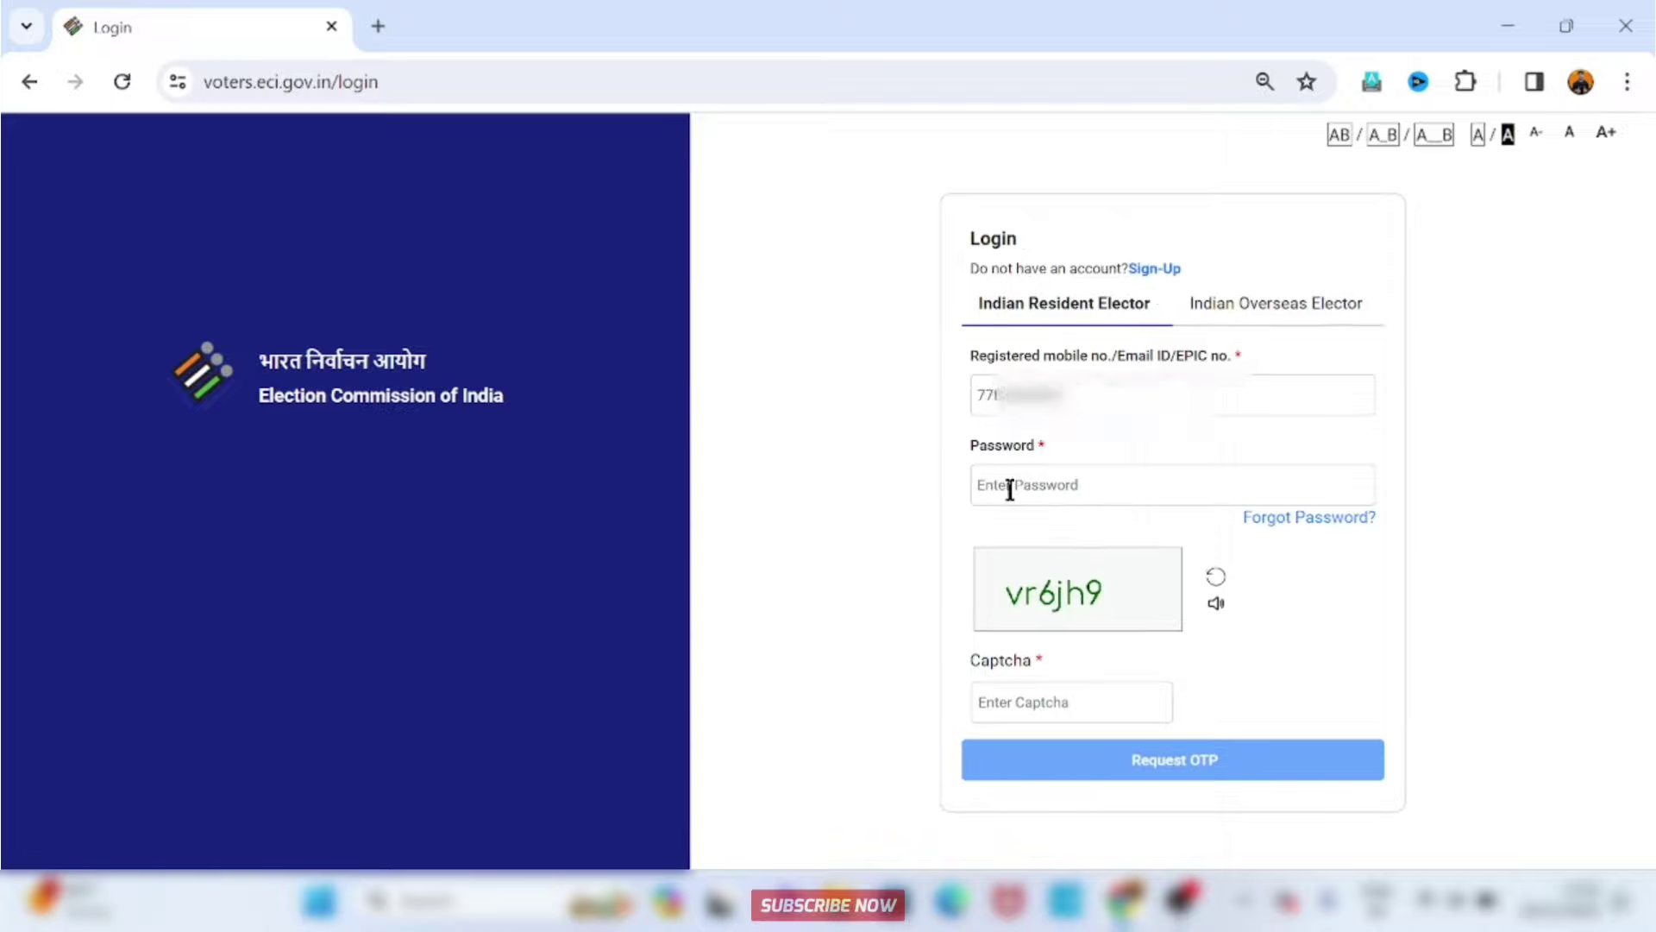
{"action": "left_click", "coordinate": [1008, 484]}
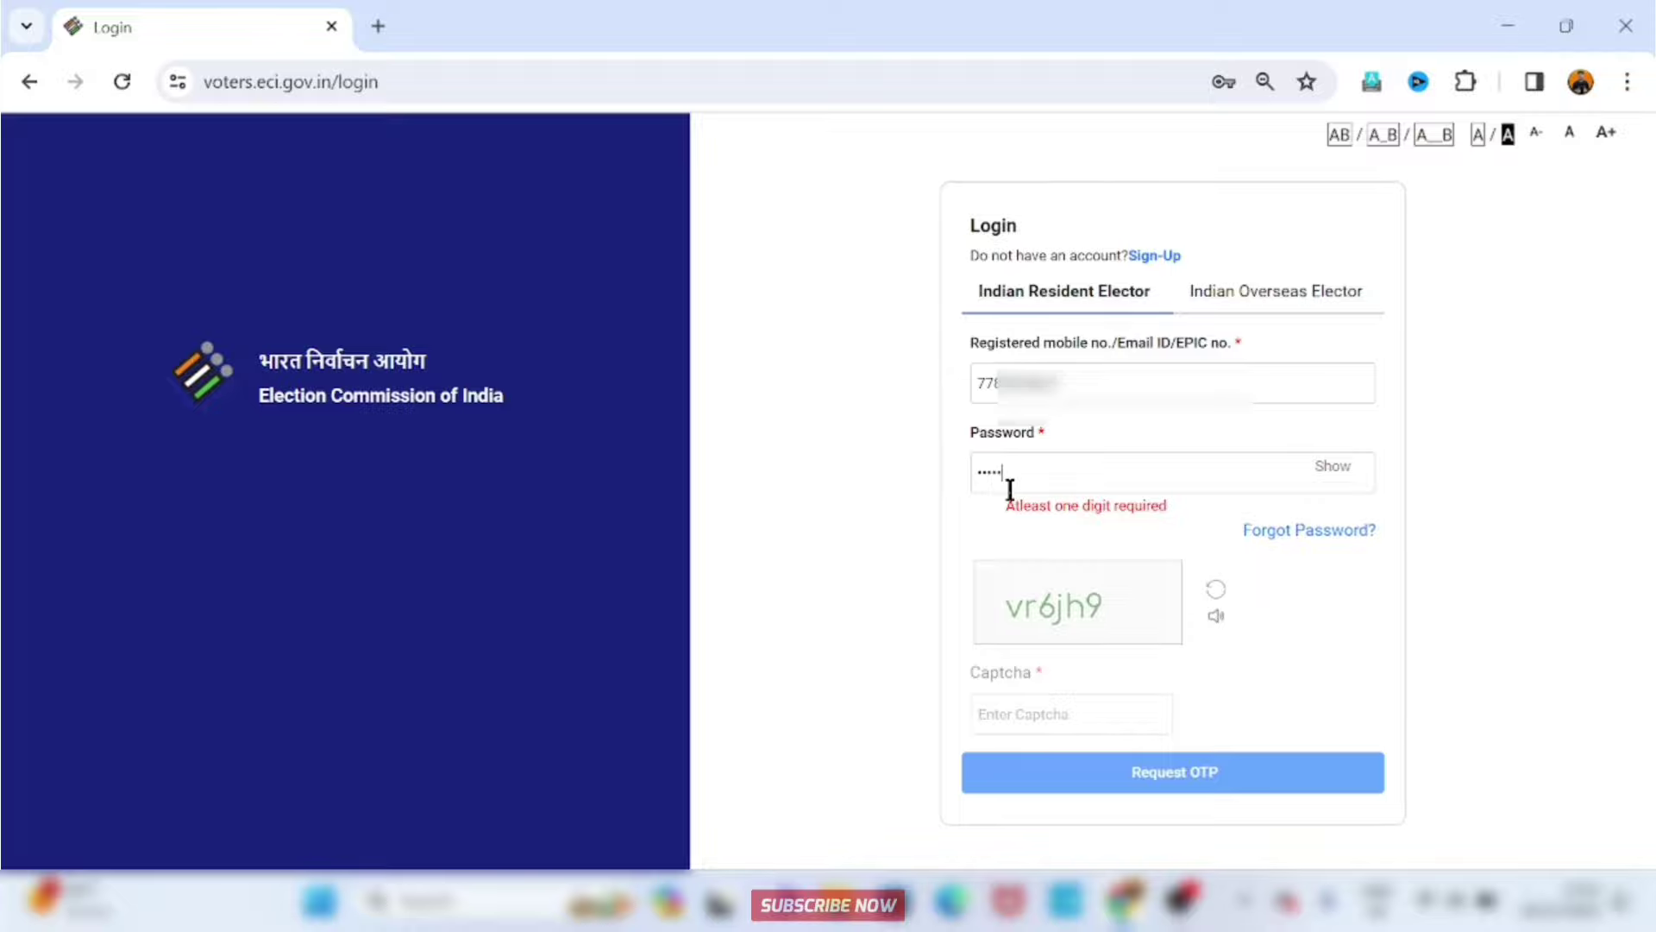
{"action": "left_click", "coordinate": [1028, 706]}
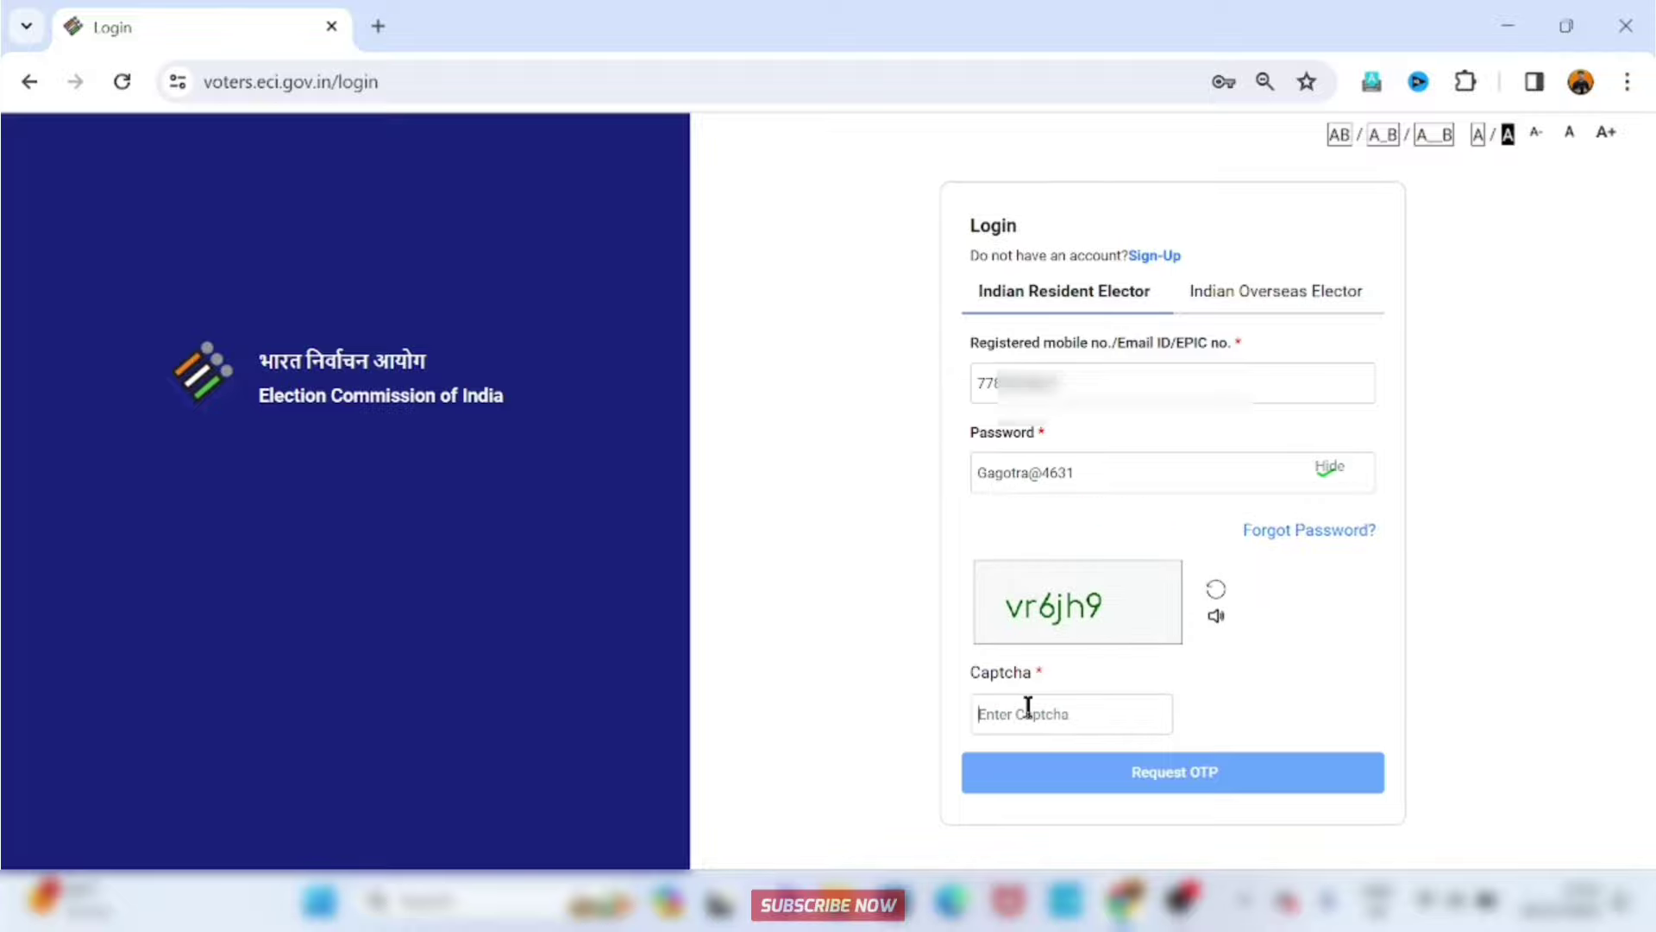
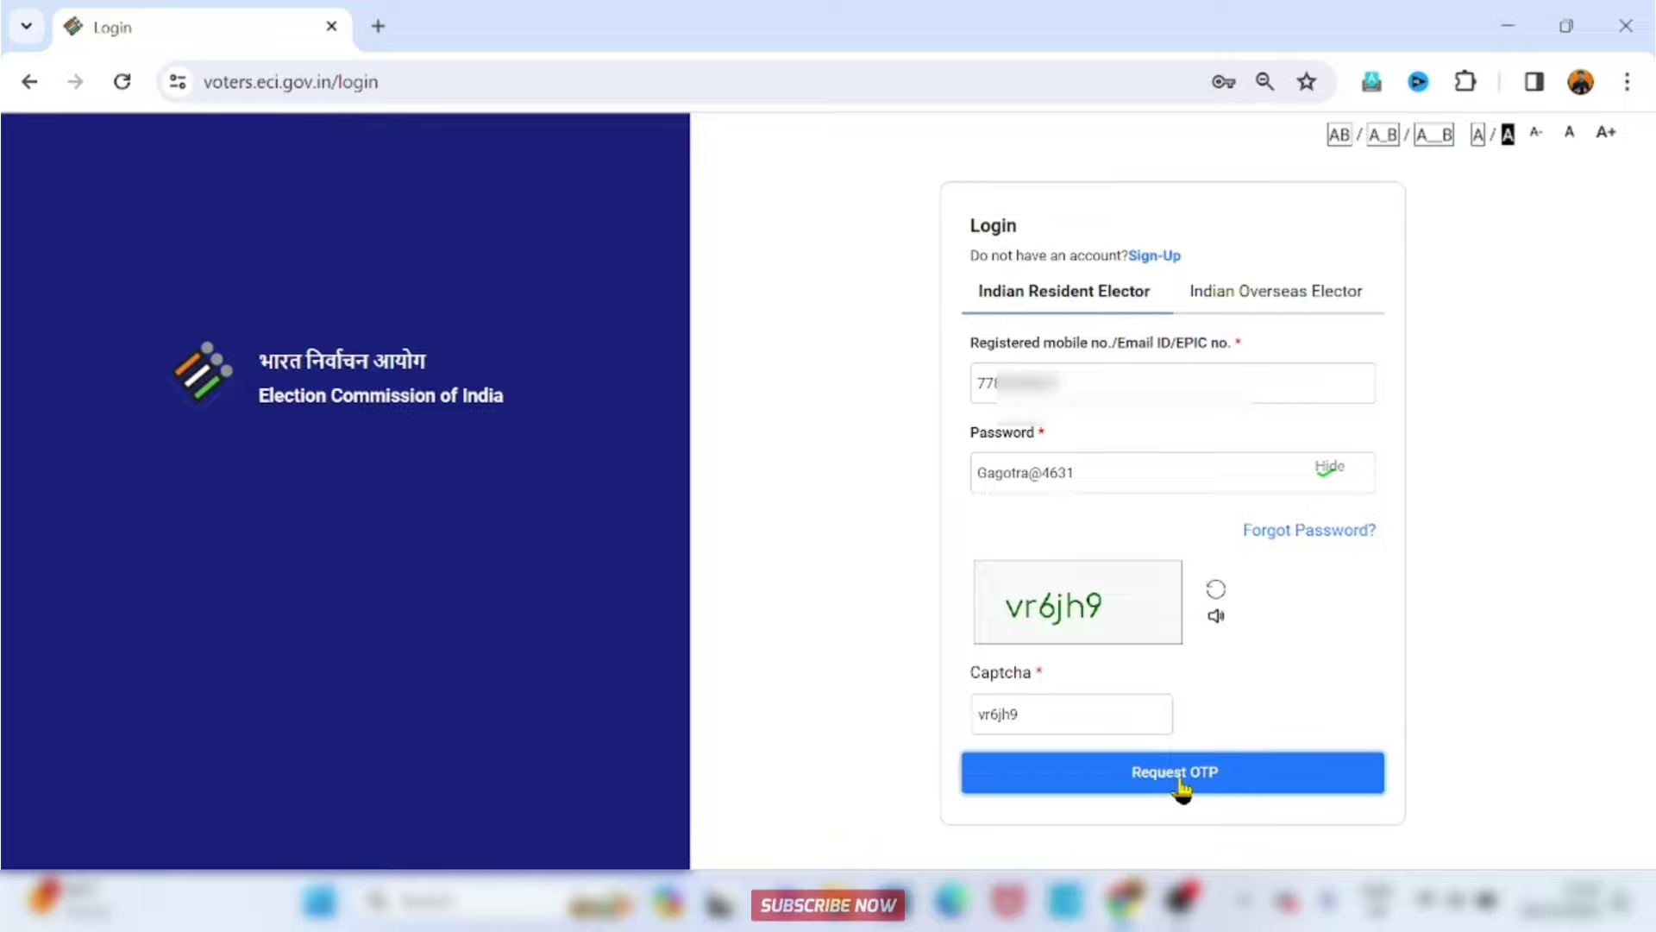
{"action": "left_click", "coordinate": [1181, 778]}
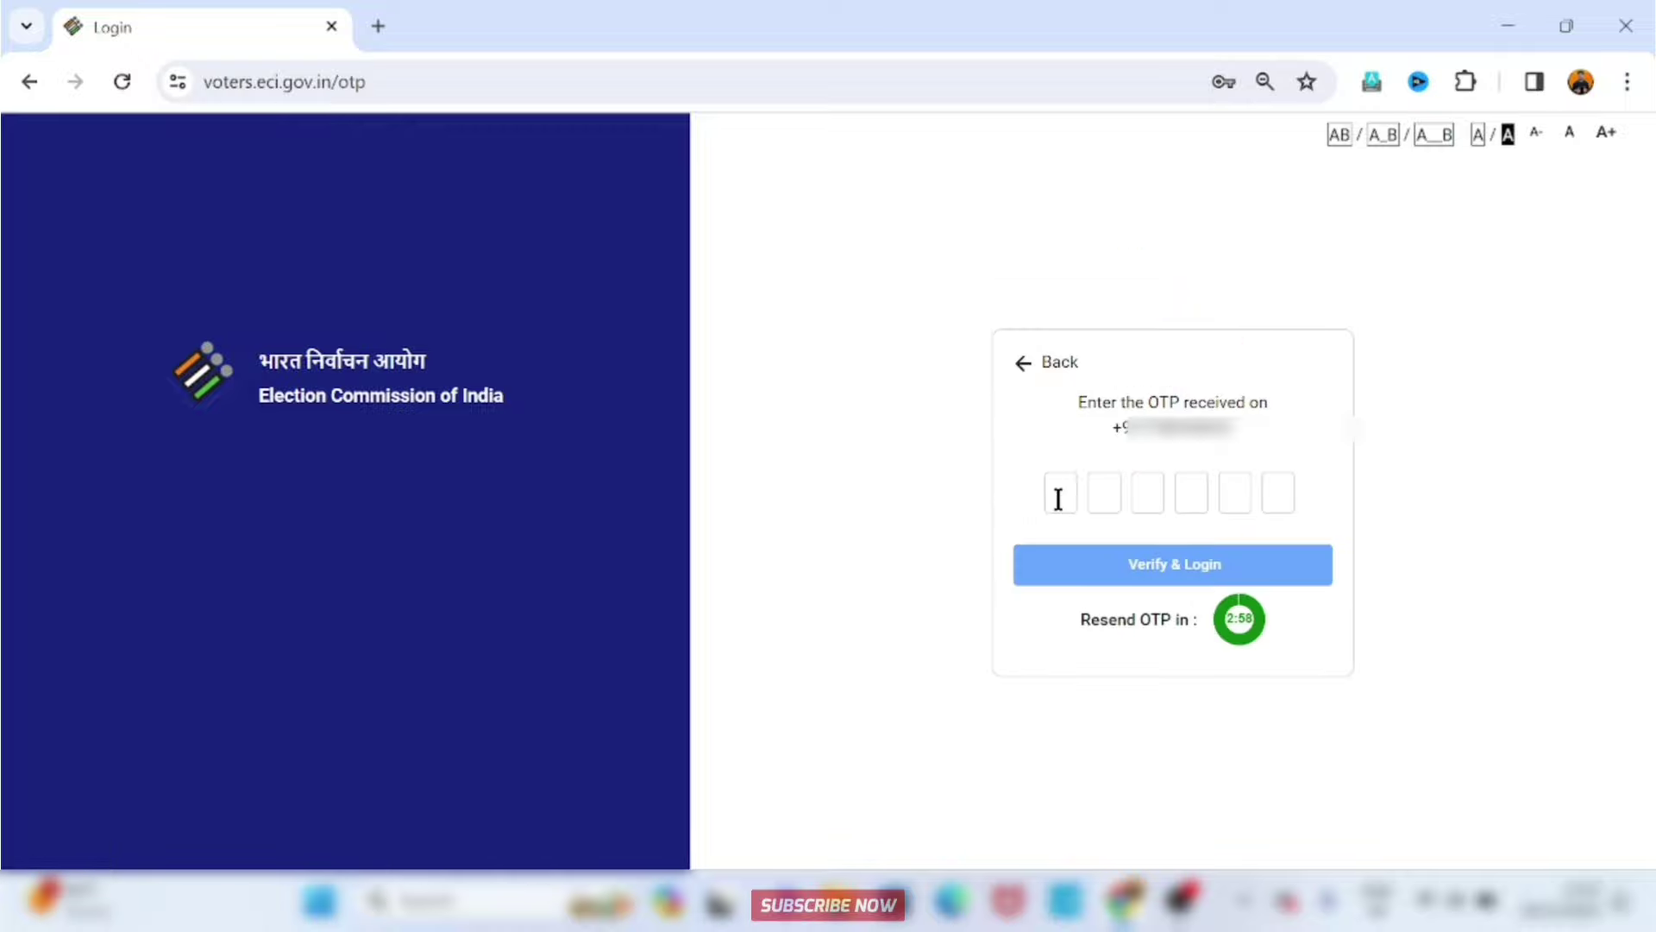
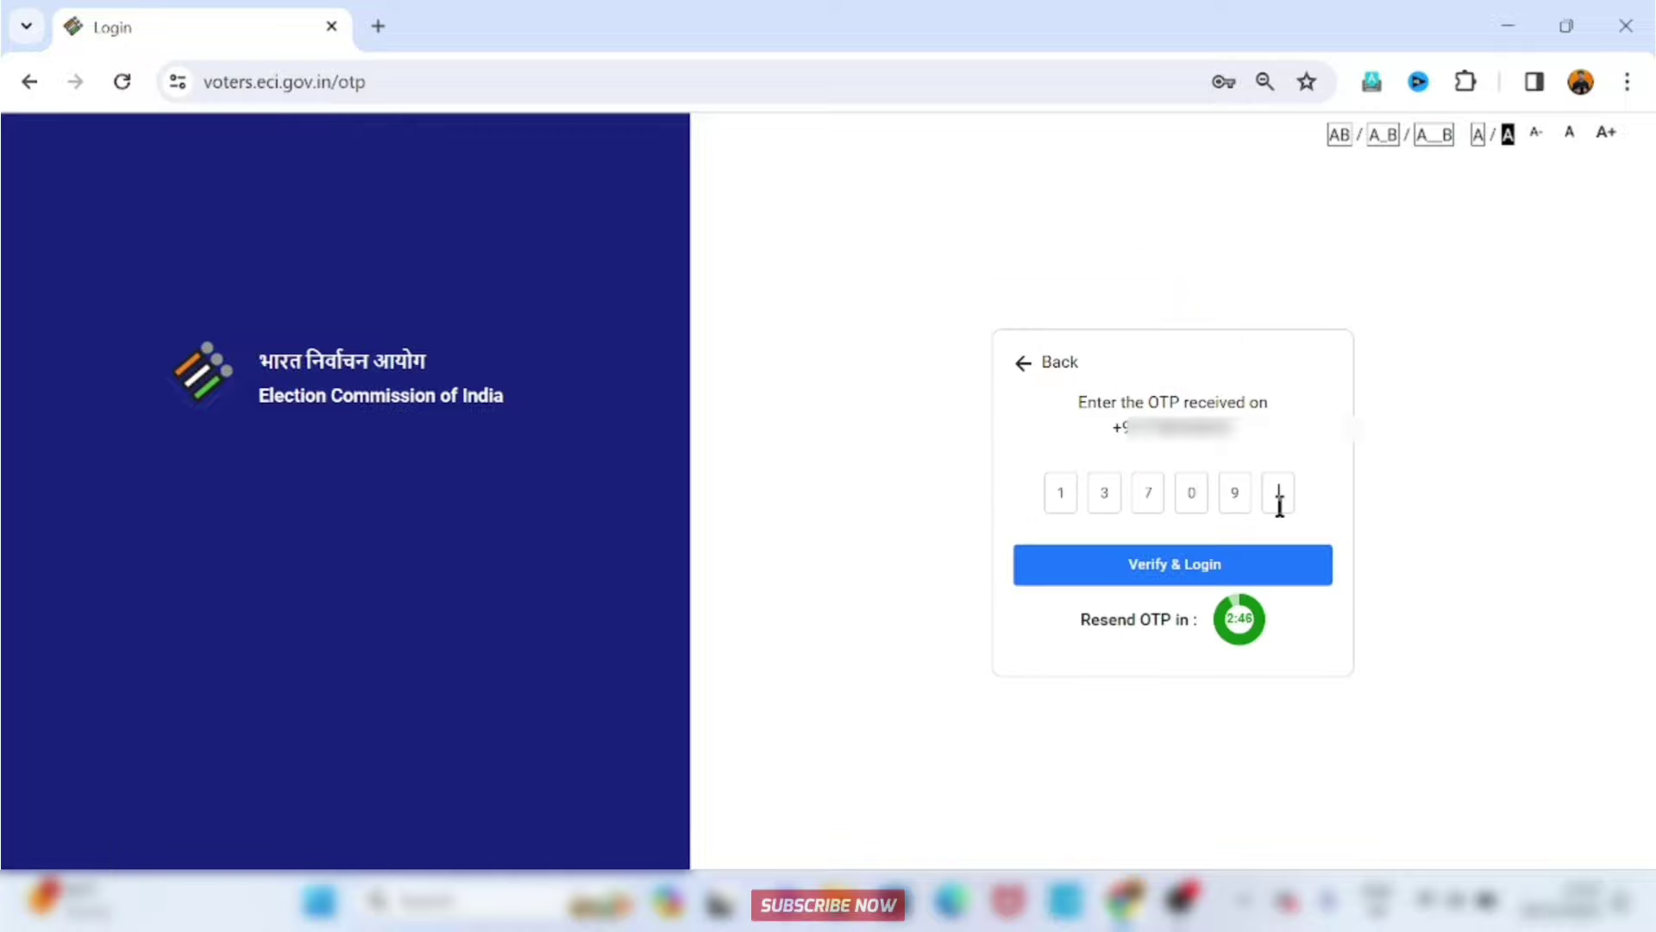
{"action": "left_click", "coordinate": [1156, 574]}
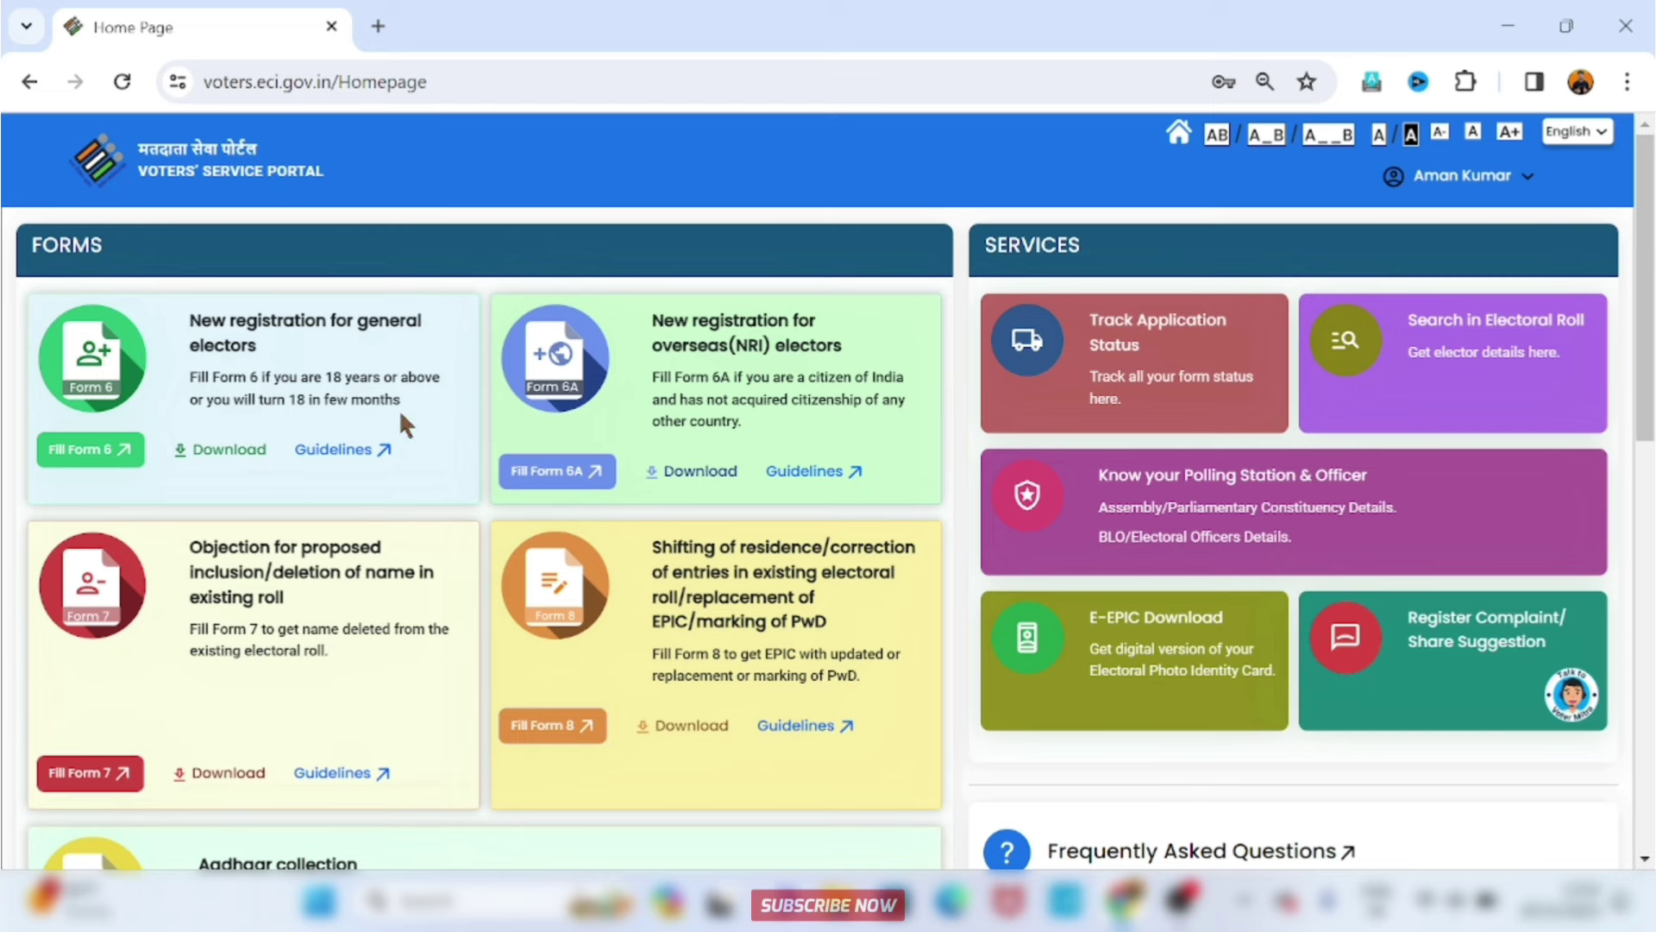
Open Form 6 and choose state Jammu and Kashmir, district KATHUA and assembly constituency KATHUA.
{"action": "left_click", "coordinate": [76, 450]}
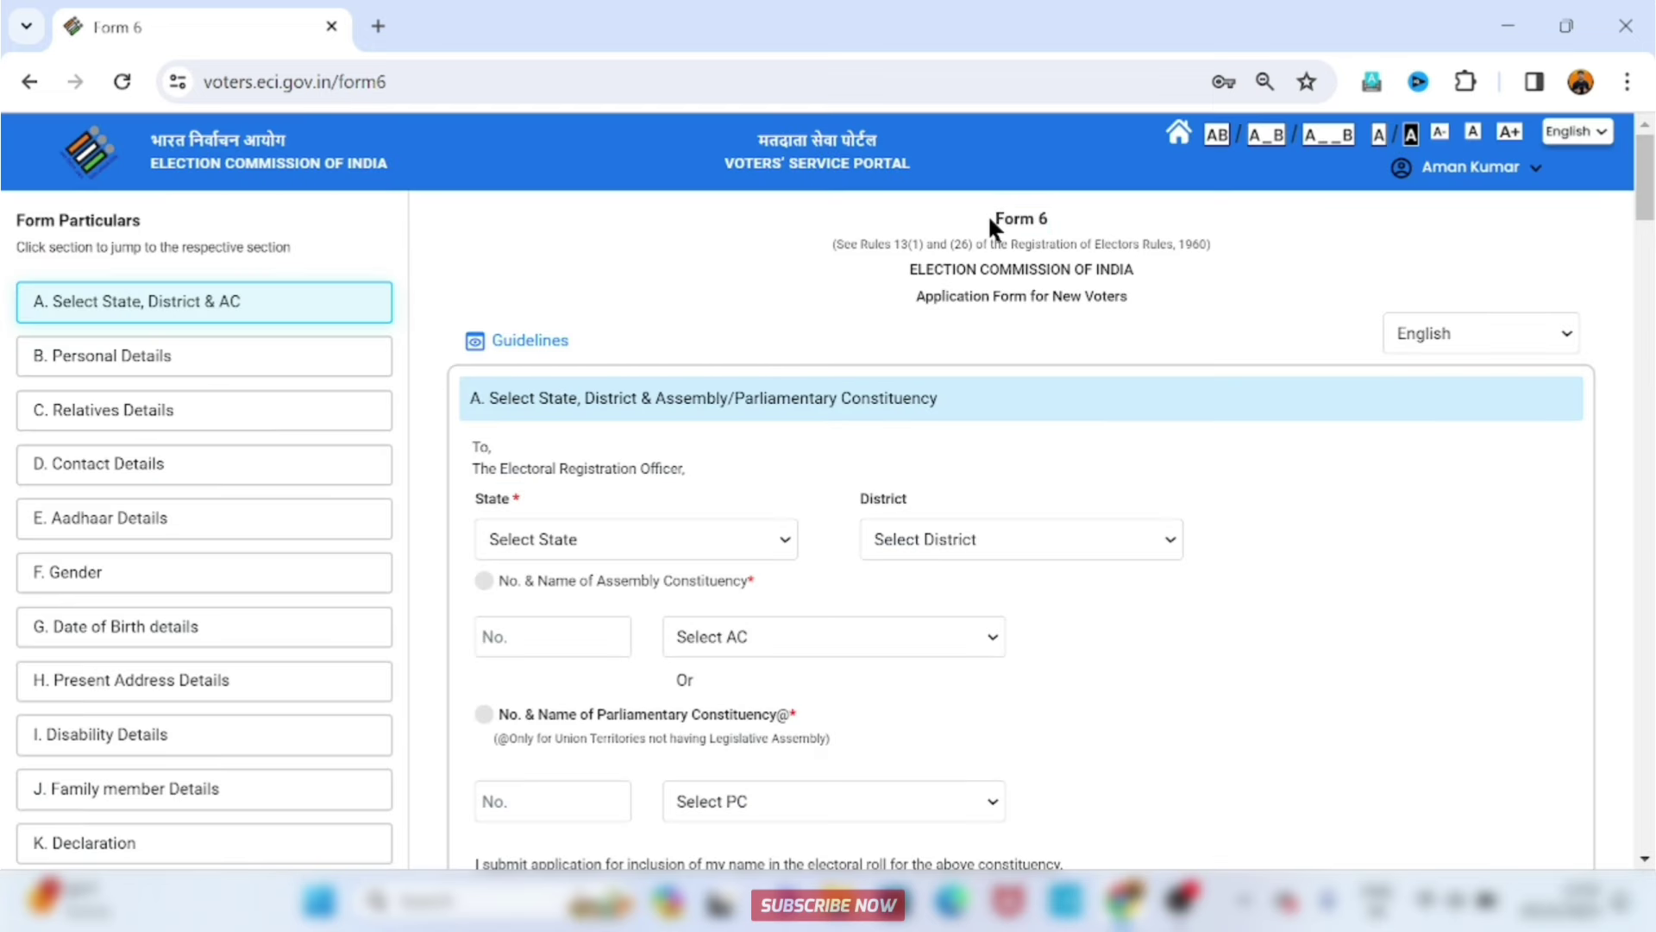
{"action": "left_click_drag", "start_coordinate": [992, 218], "coordinate": [1054, 218]}
{"action": "left_click", "coordinate": [571, 541]}
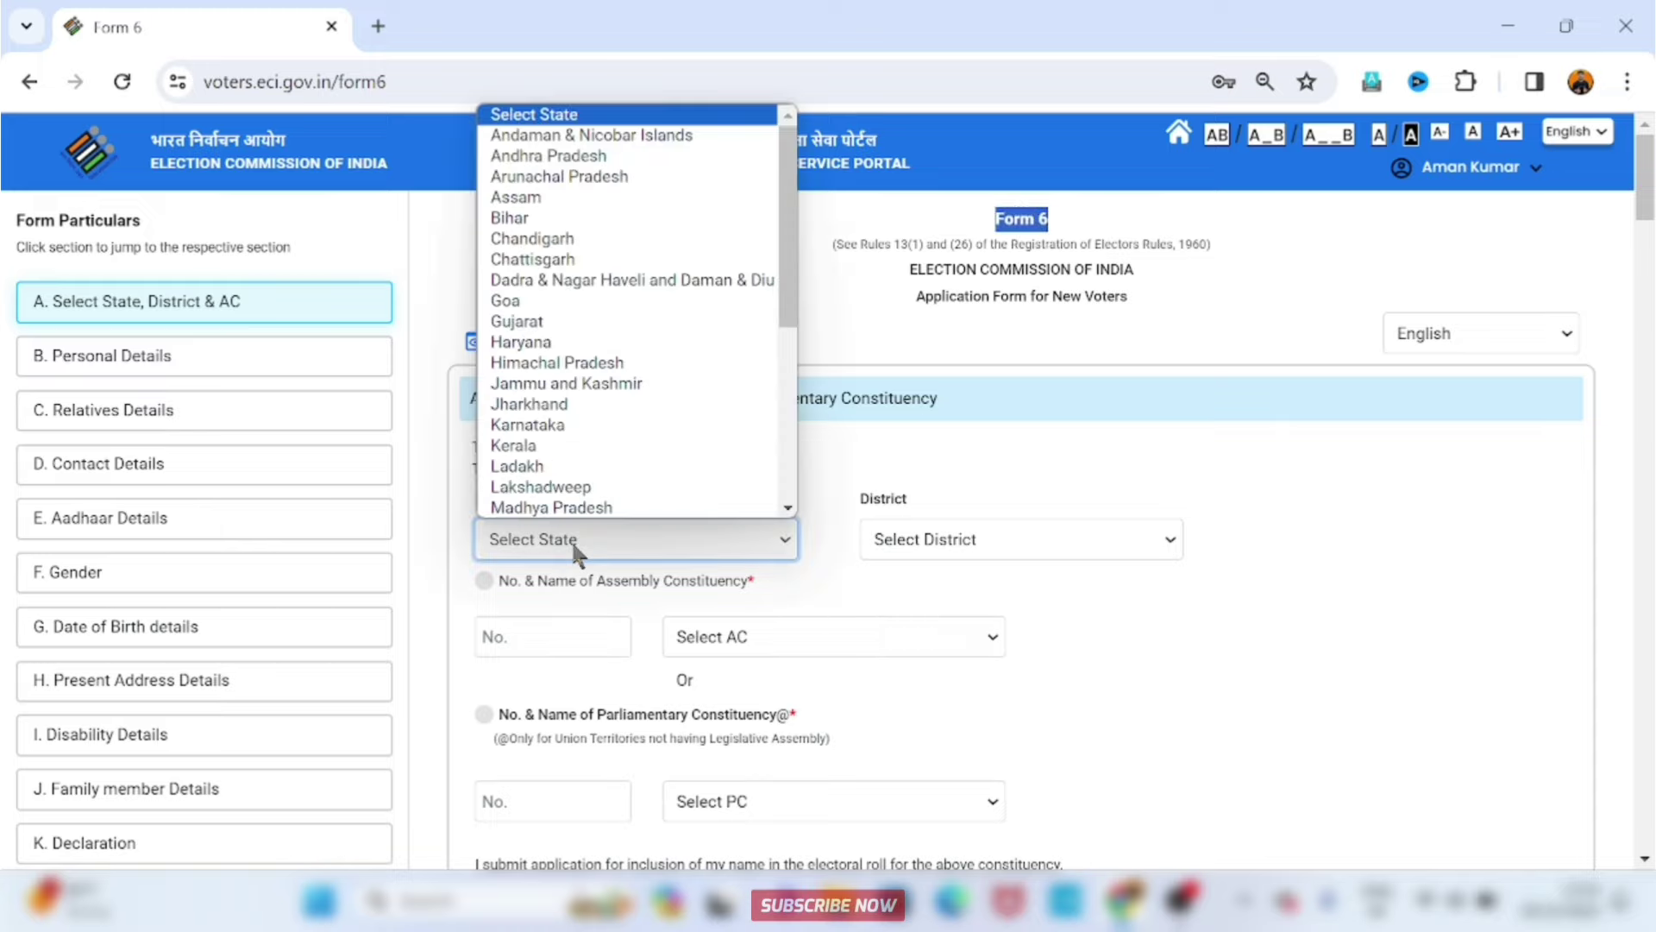
{"action": "left_click", "coordinate": [567, 385]}
{"action": "left_click", "coordinate": [973, 557]}
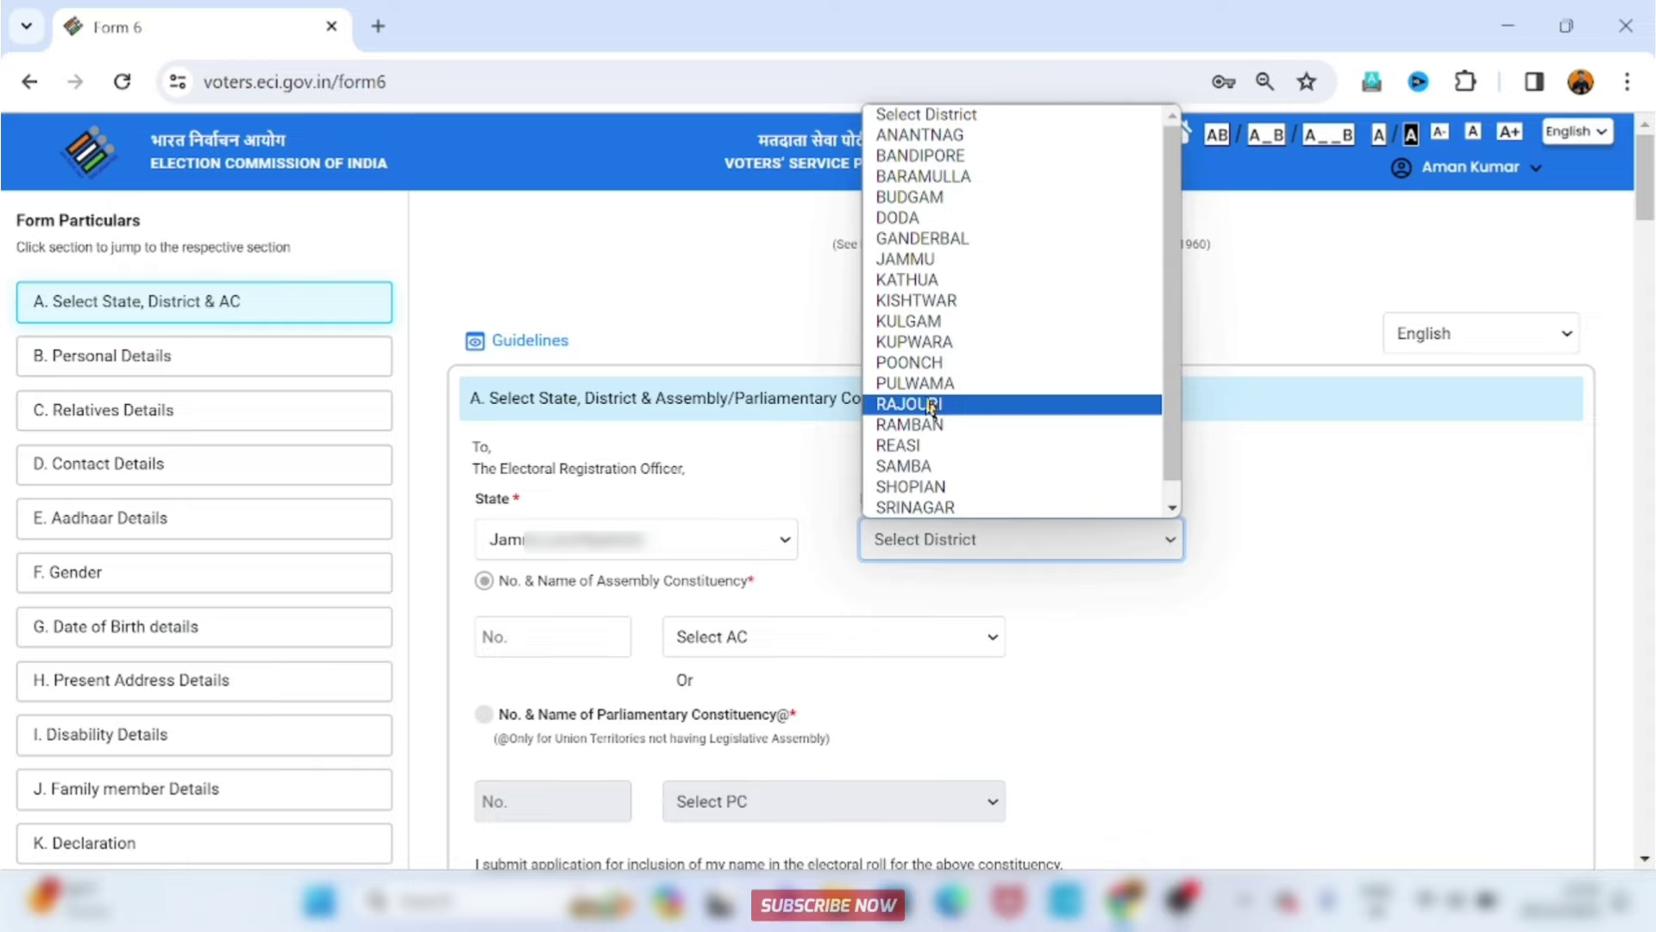
{"action": "left_click", "coordinate": [945, 281]}
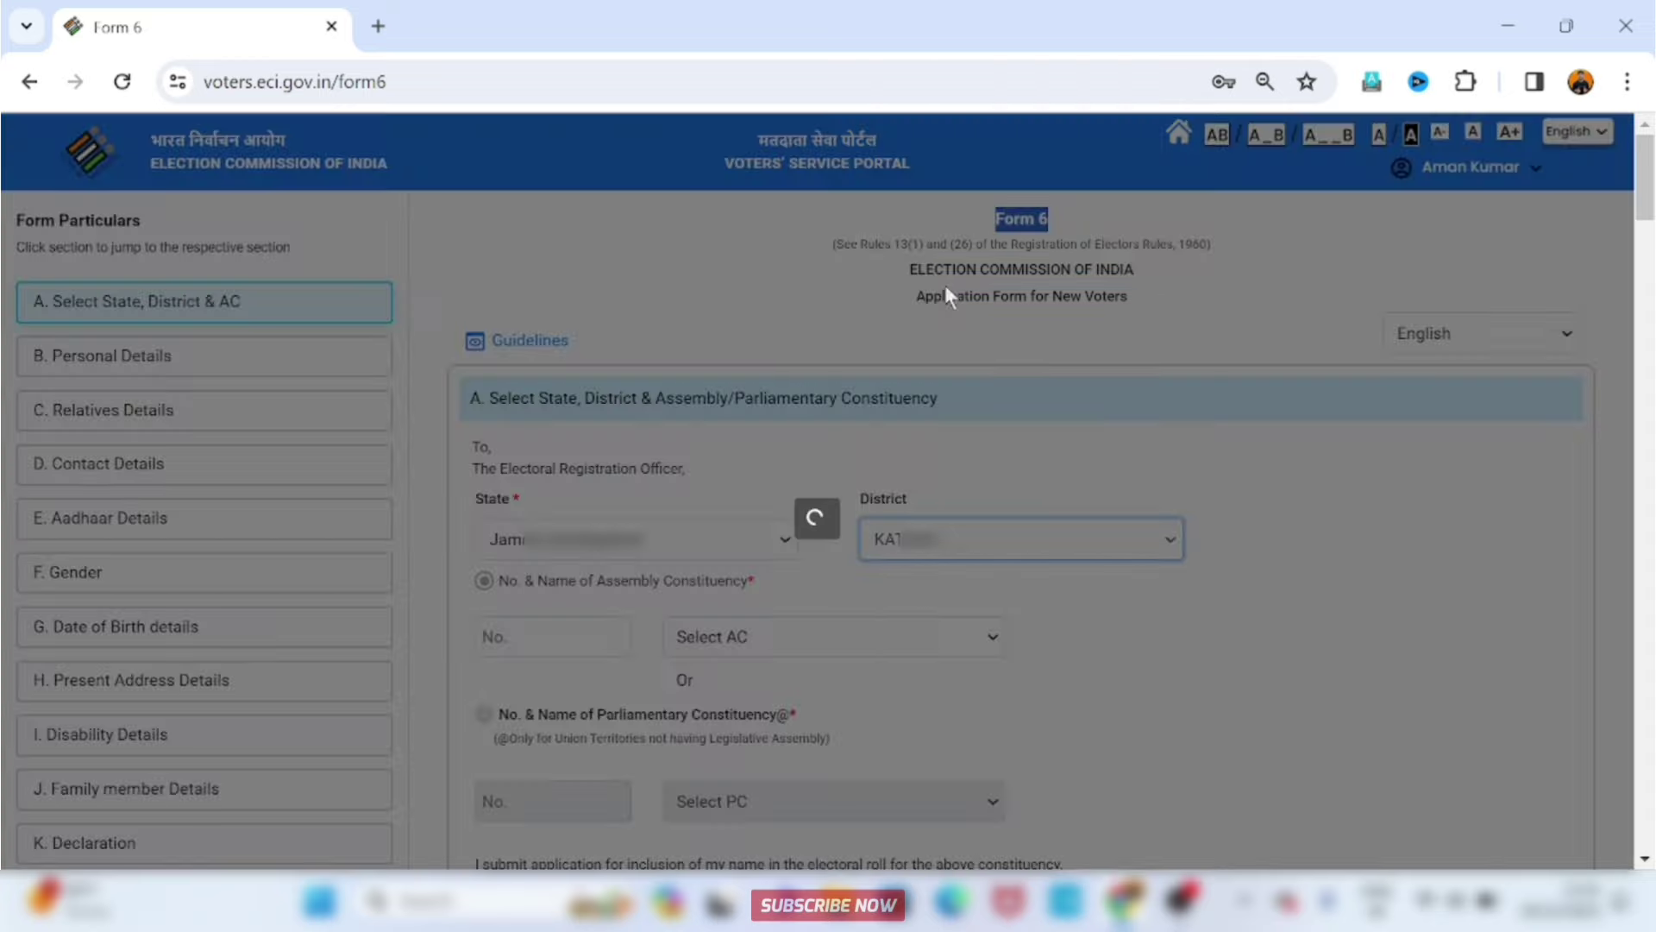
{"action": "left_click_drag", "start_coordinate": [499, 580], "coordinate": [761, 582]}
{"action": "left_click", "coordinate": [835, 636]}
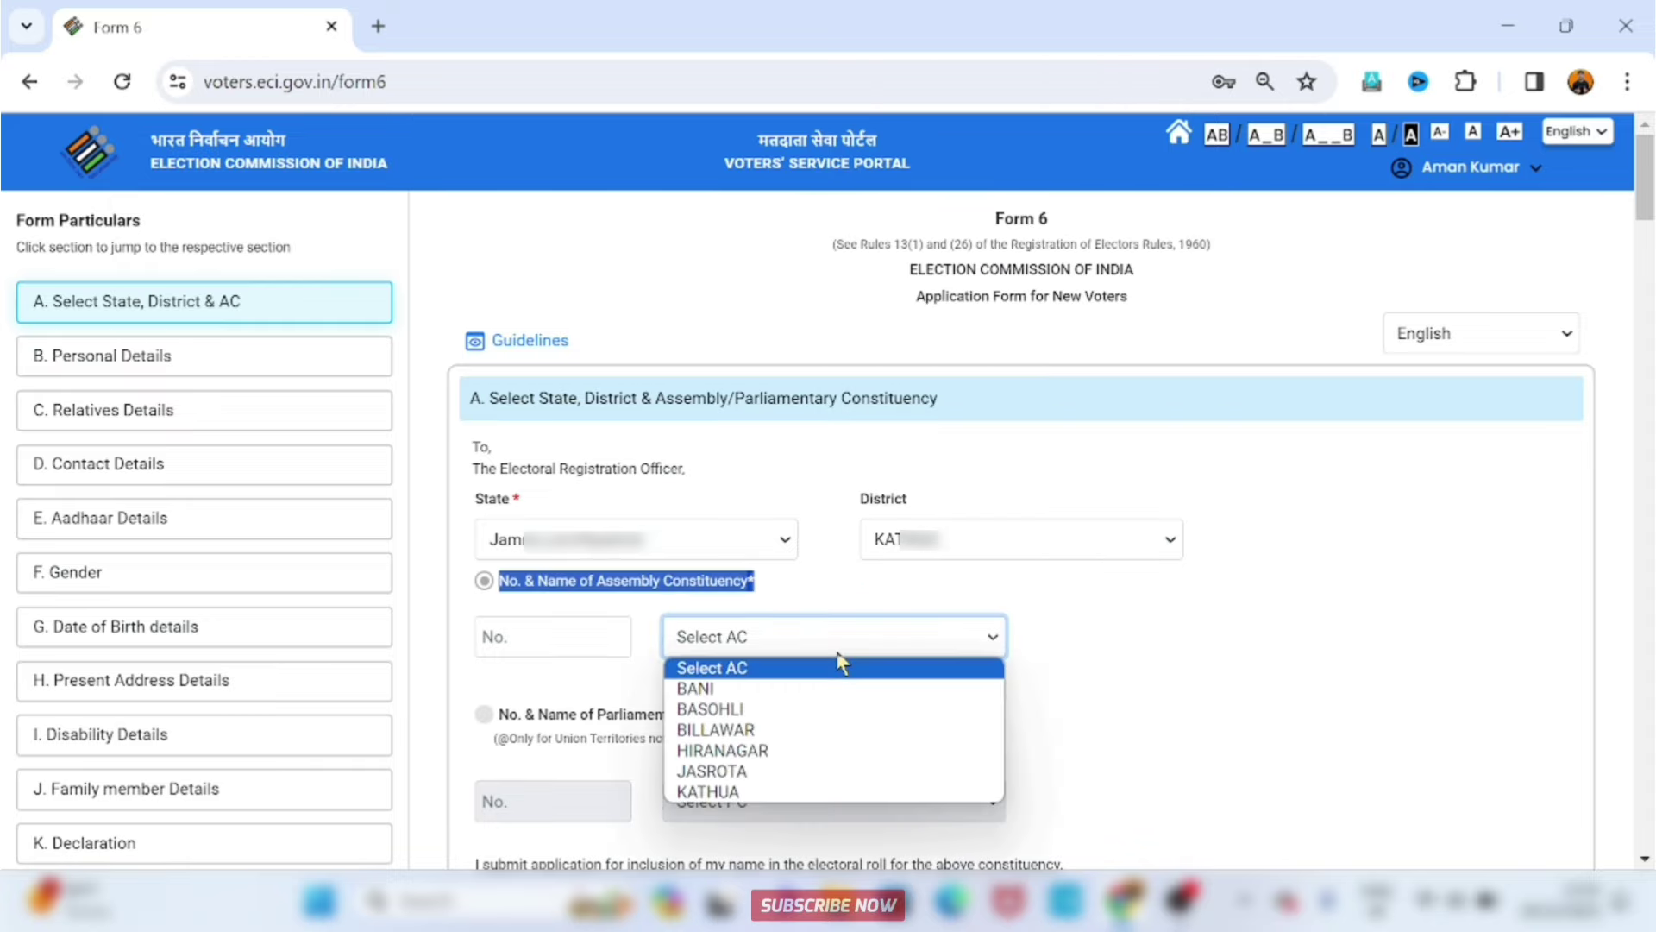
{"action": "left_click", "coordinate": [702, 791]}
{"action": "scroll", "coordinate": [702, 791], "scroll_direction": "down", "scroll_amount": 2}
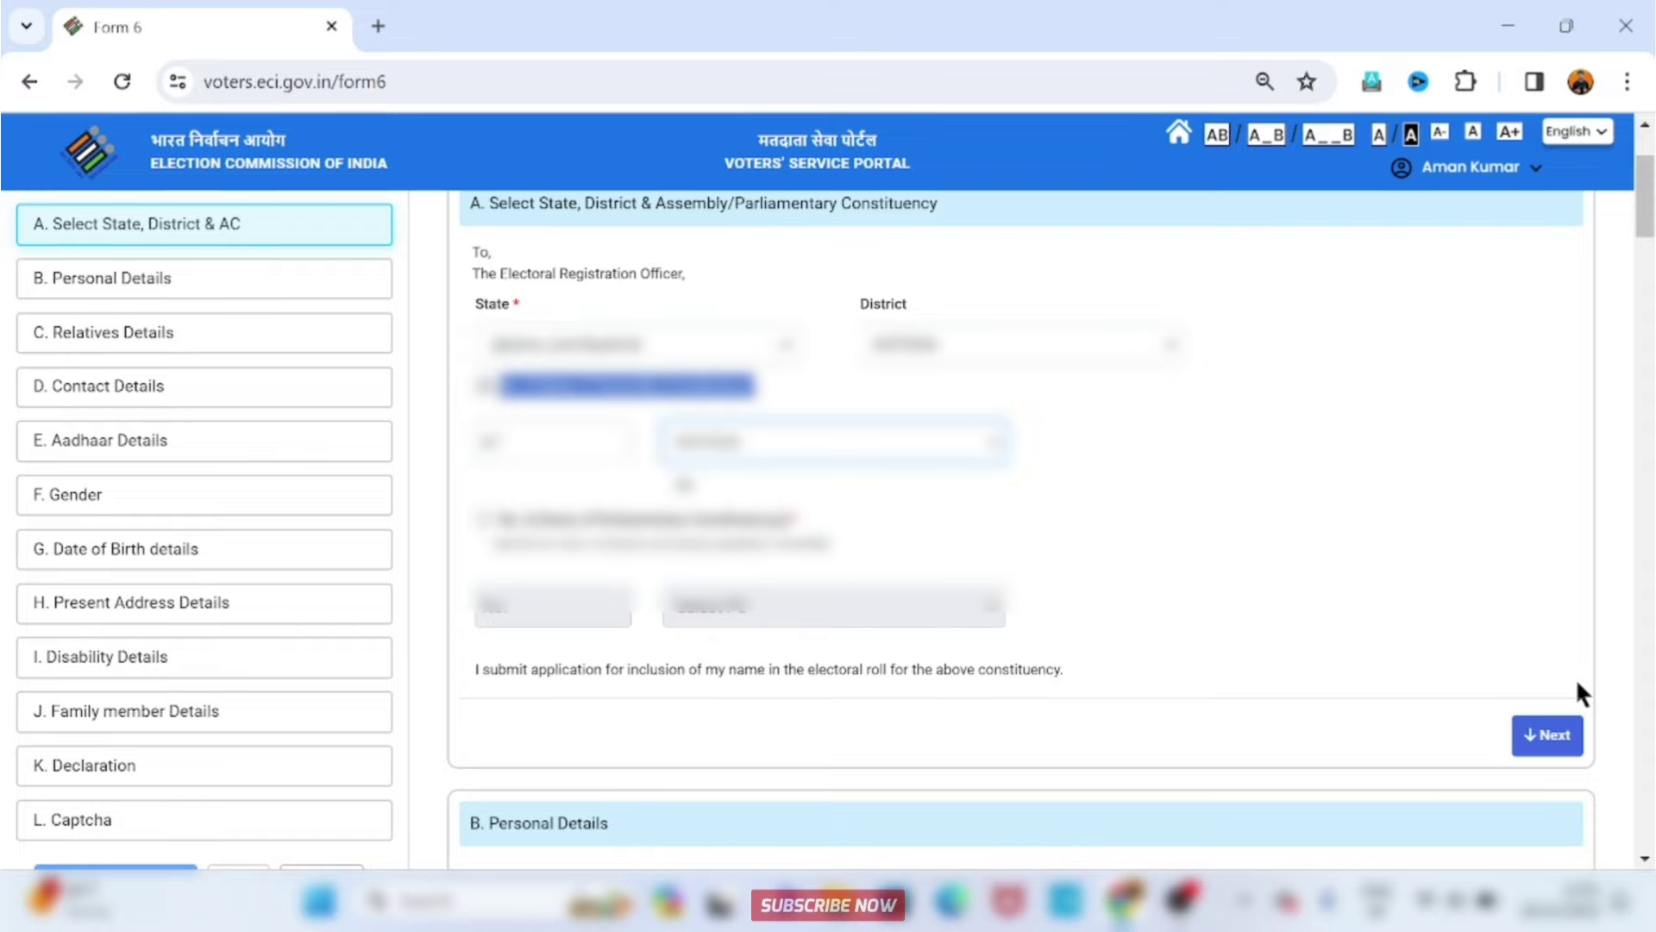
In personal details, enter the applicant's first name and check its Urdu and Hindi versions.
{"action": "left_click", "coordinate": [1558, 741]}
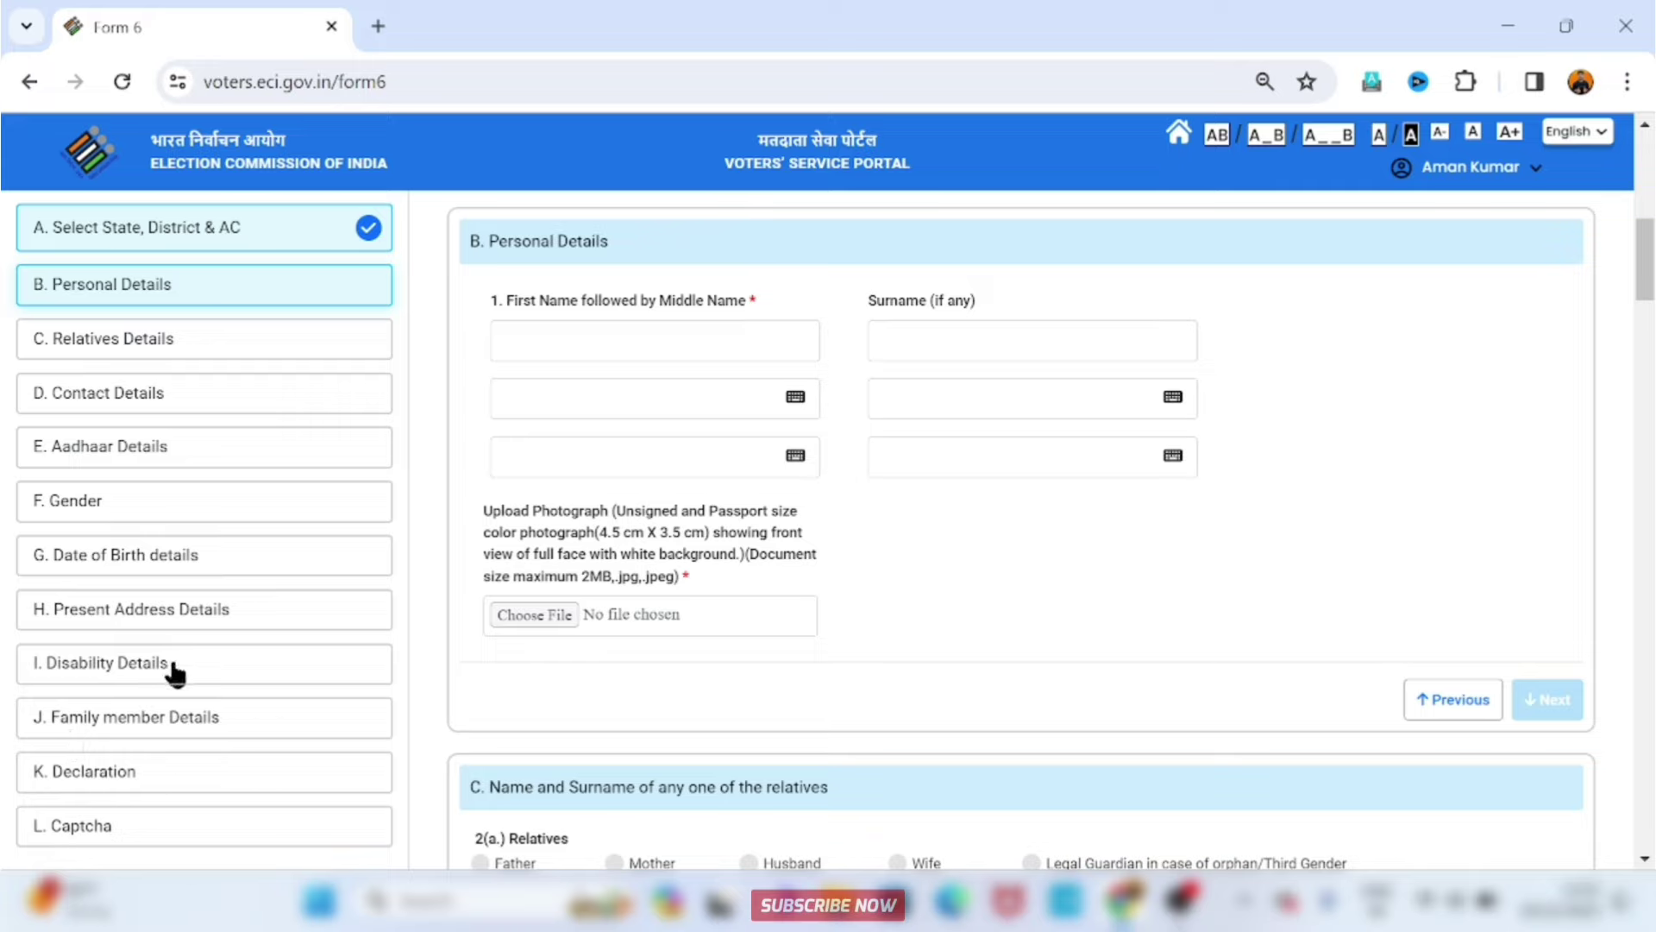
{"action": "left_click", "coordinate": [546, 340]}
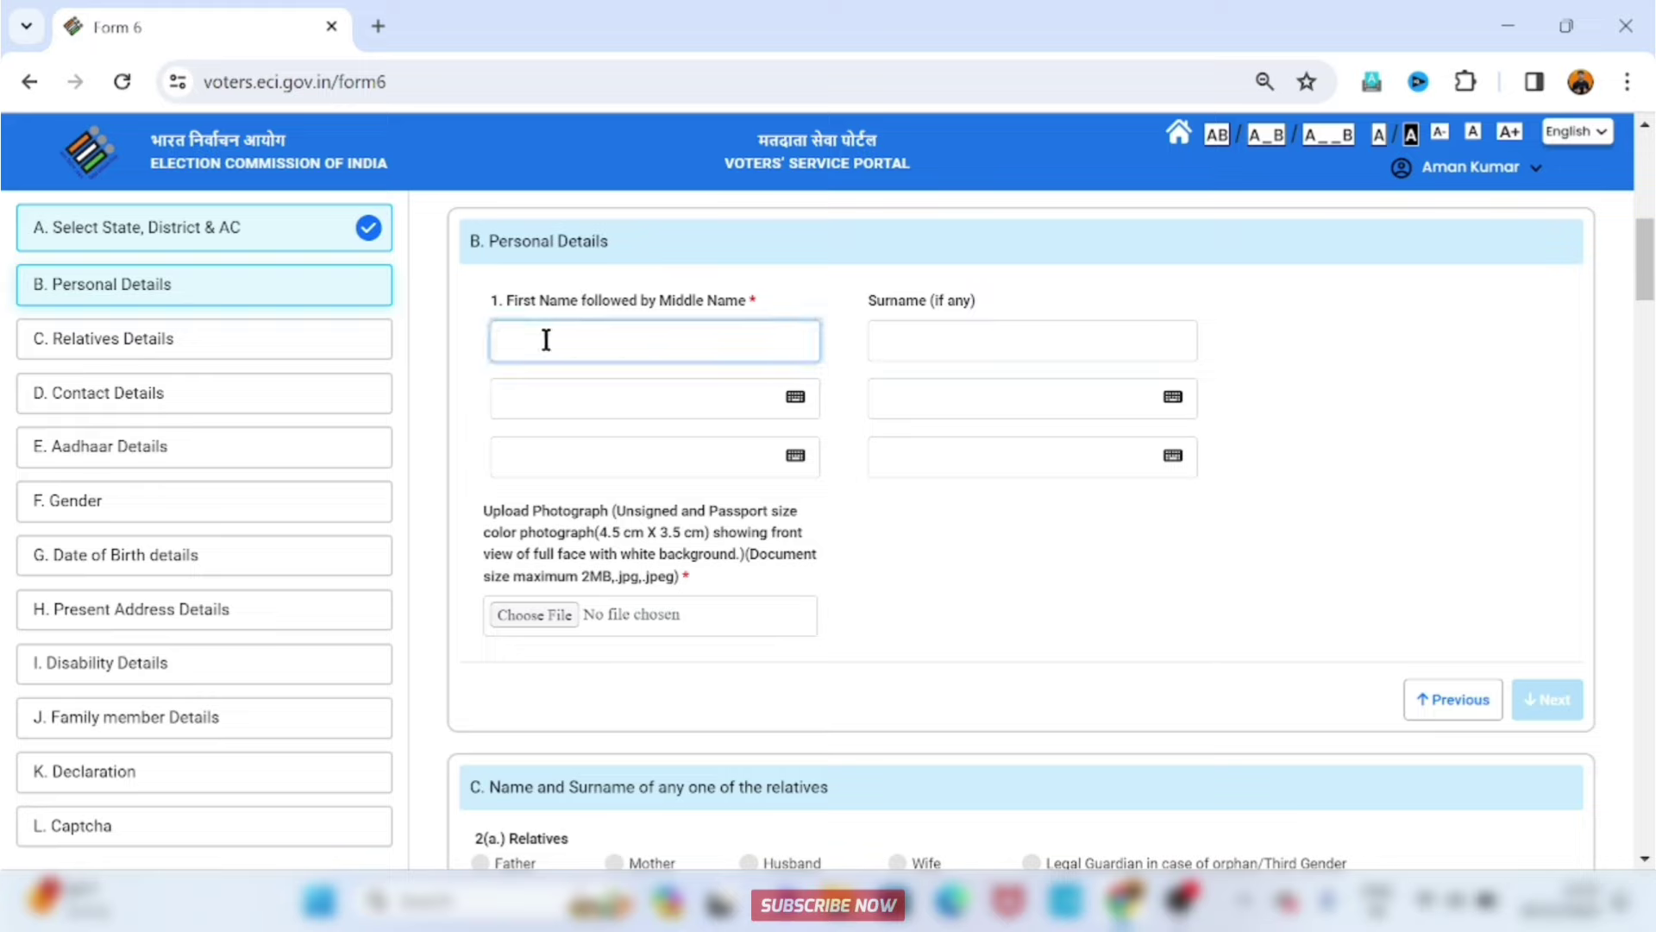
{"action": "left_click", "coordinate": [753, 402]}
{"action": "left_click", "coordinate": [559, 457]}
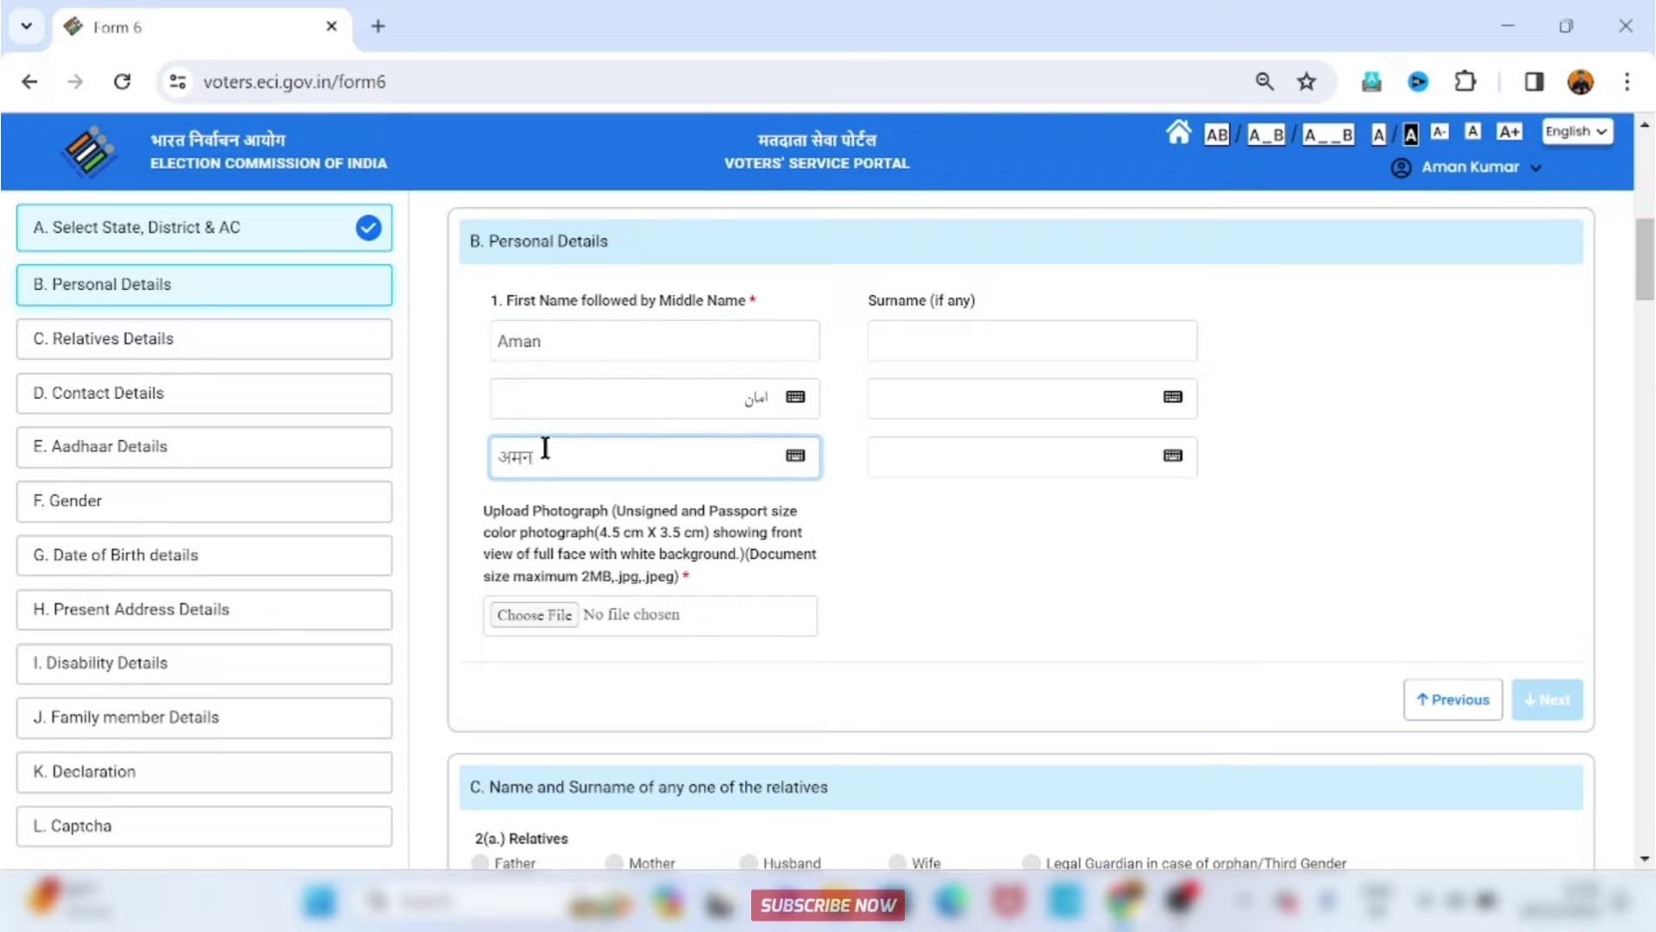
Enter the applicant's surname so its Urdu and Hindi transliterations fill in automatically.
{"action": "left_click", "coordinate": [795, 454]}
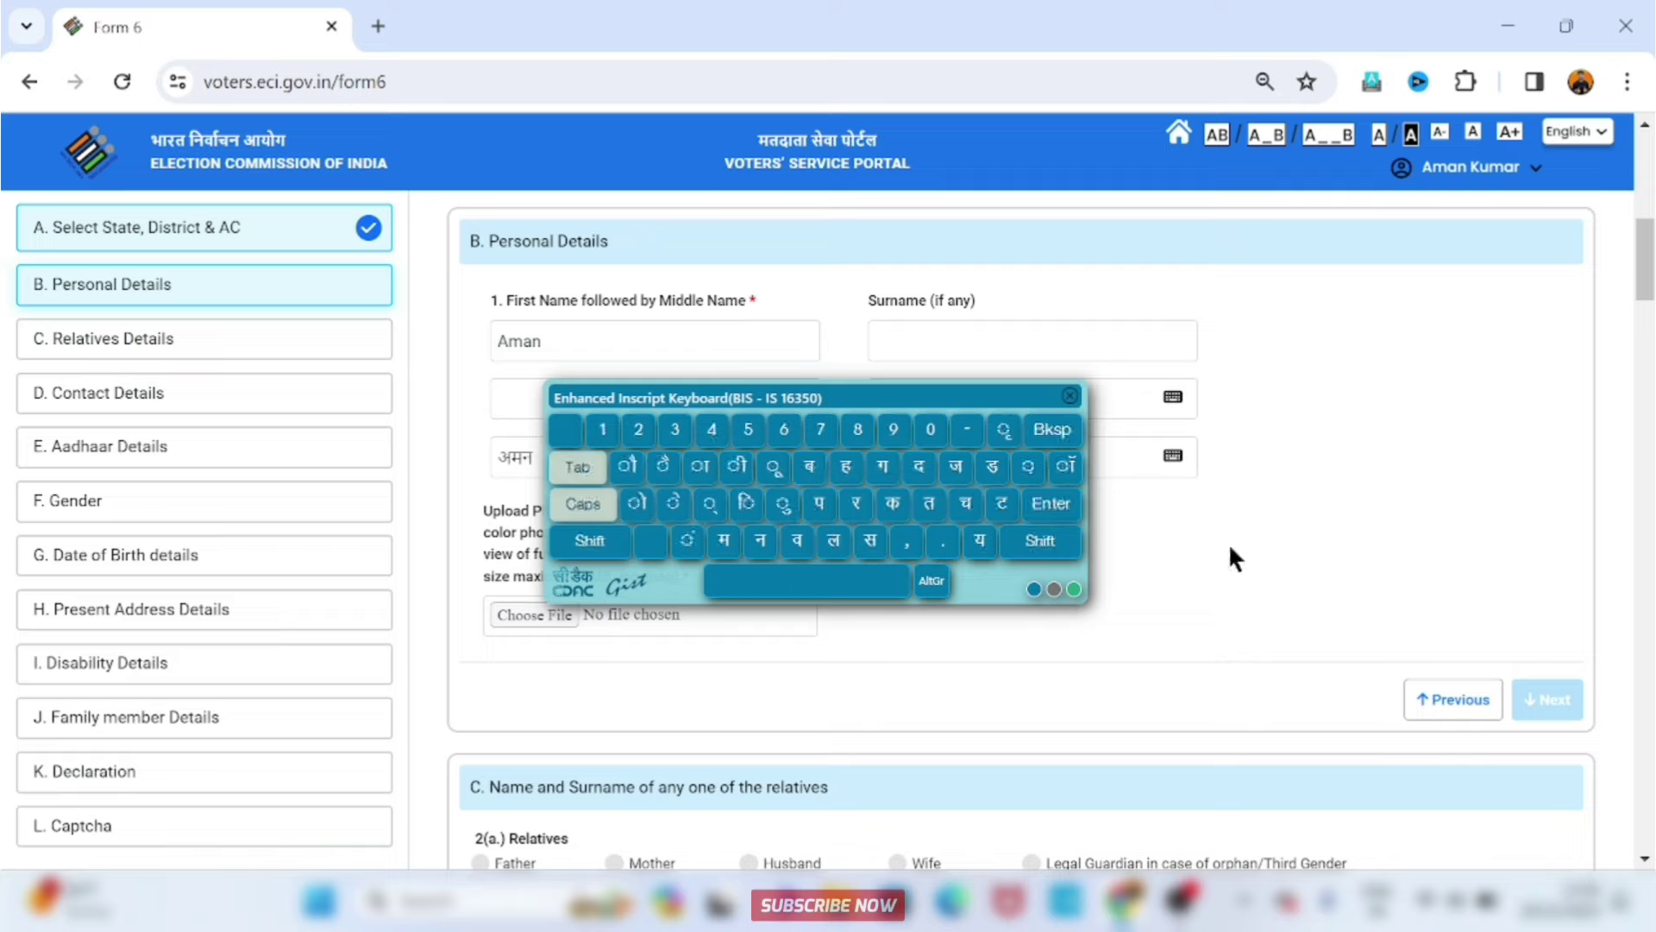
{"action": "left_click", "coordinate": [1070, 396]}
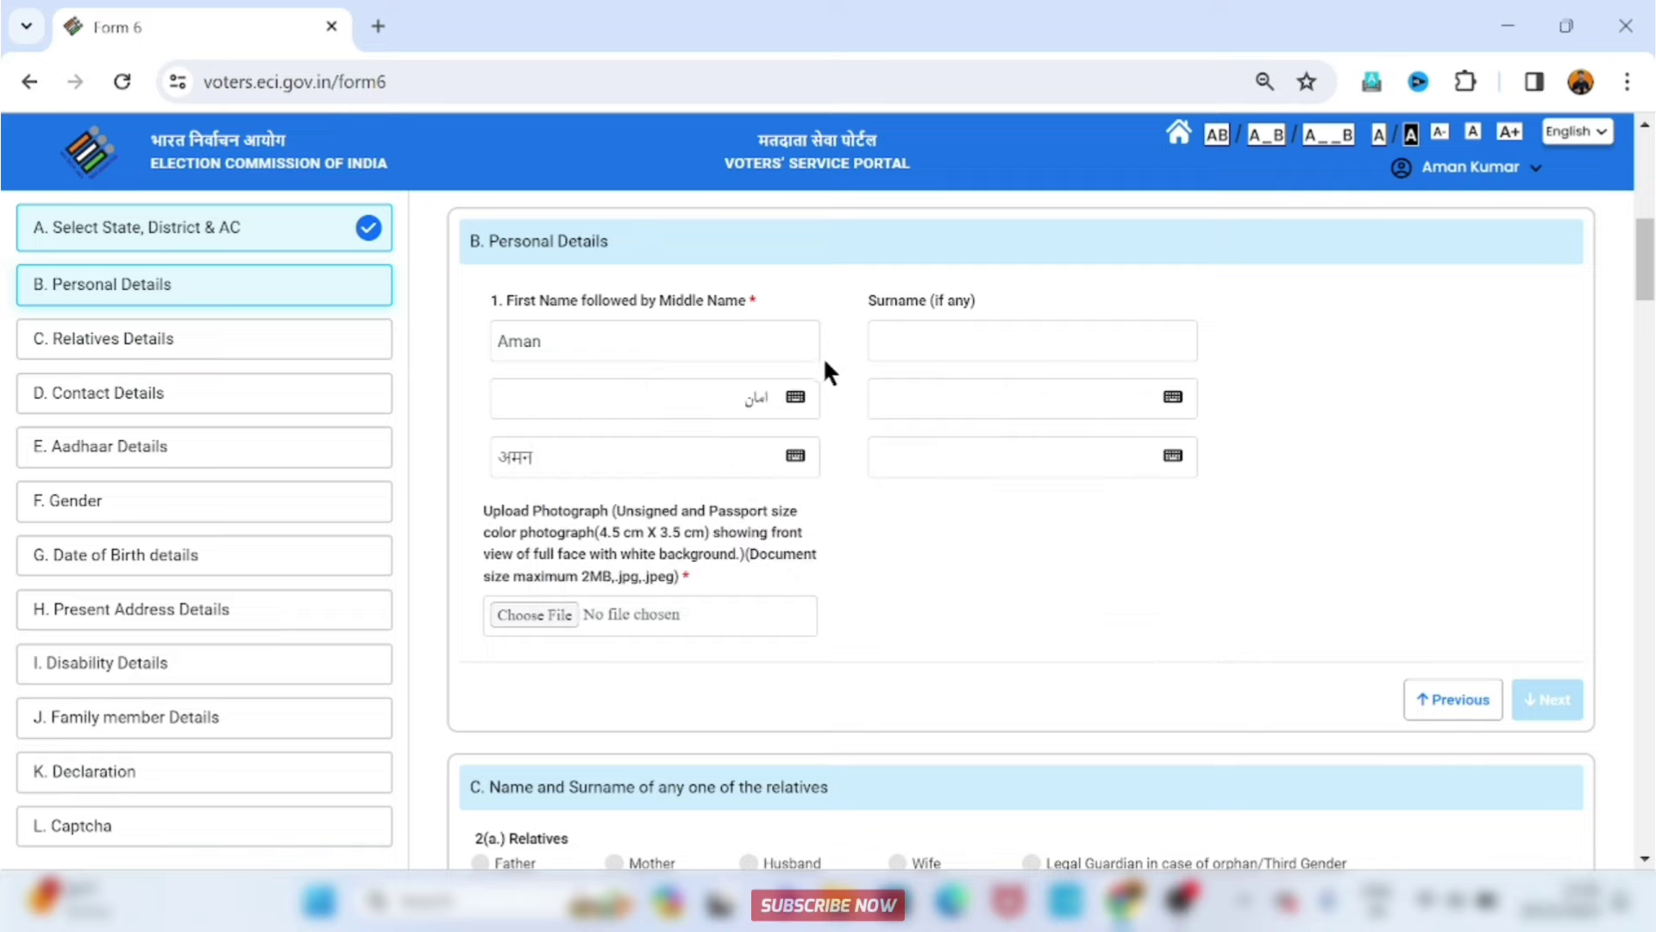
{"action": "left_click", "coordinate": [937, 325]}
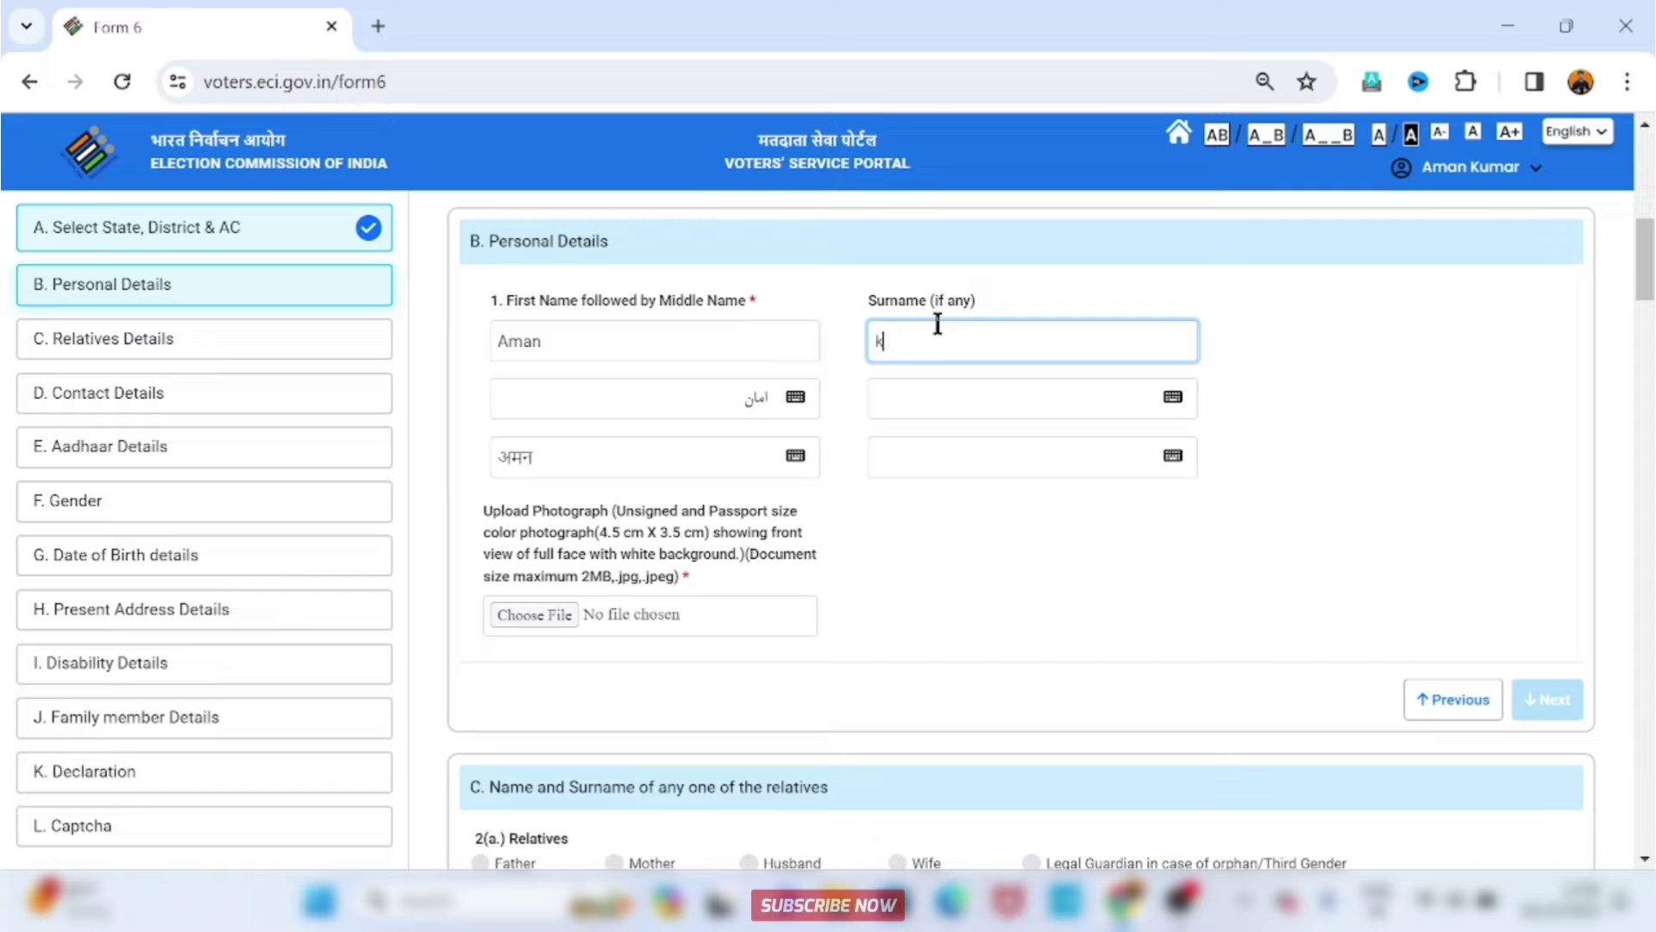
{"action": "key", "text": "Tab"}
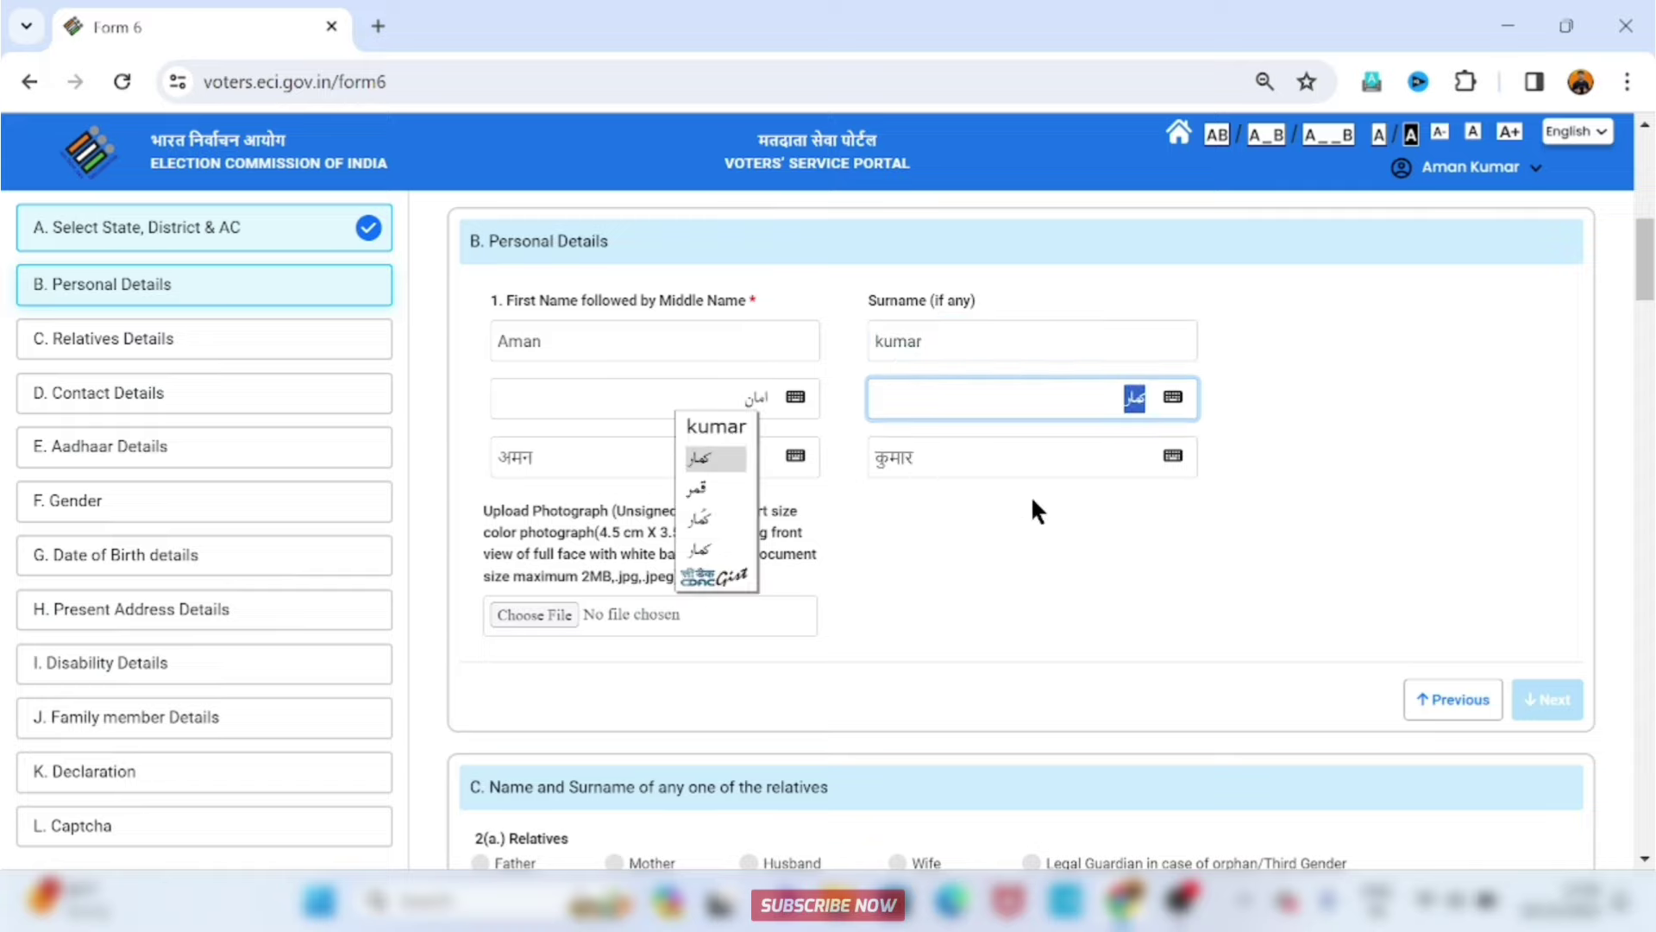
{"action": "left_click", "coordinate": [1032, 495]}
{"action": "left_click_drag", "start_coordinate": [484, 515], "coordinate": [608, 528]}
Review the photo requirements: 4.5 cm X 3.5 cm size and .jpg, .jpeg file types.
{"action": "left_click", "coordinate": [598, 537]}
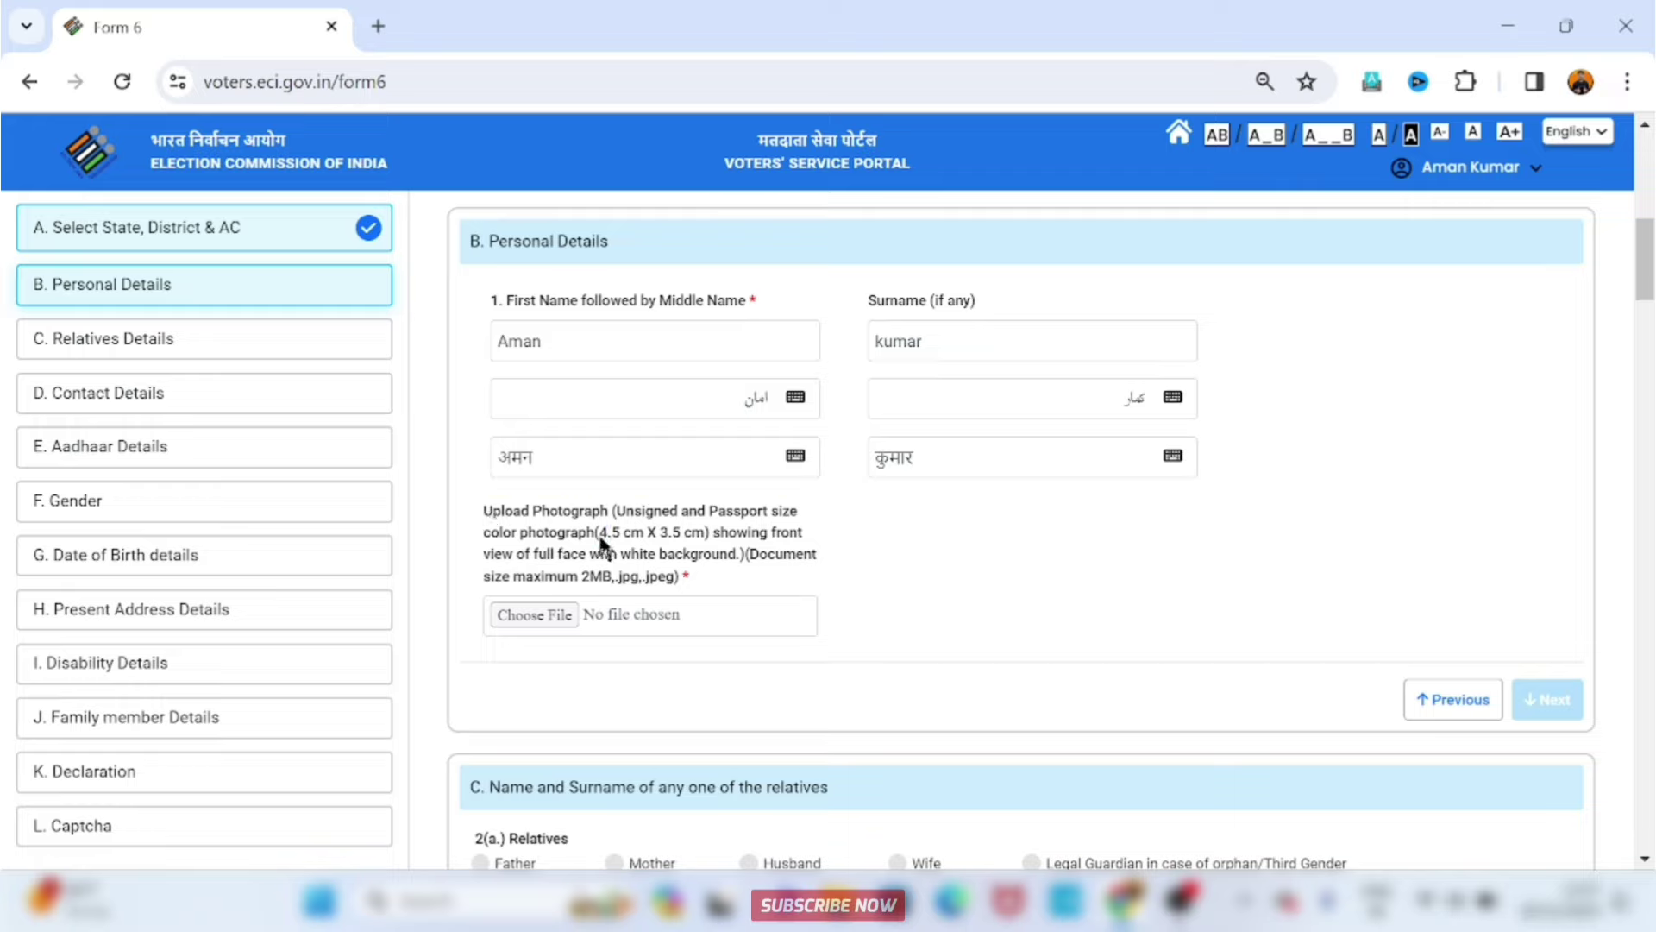
{"action": "left_click_drag", "start_coordinate": [701, 534], "coordinate": [706, 535]}
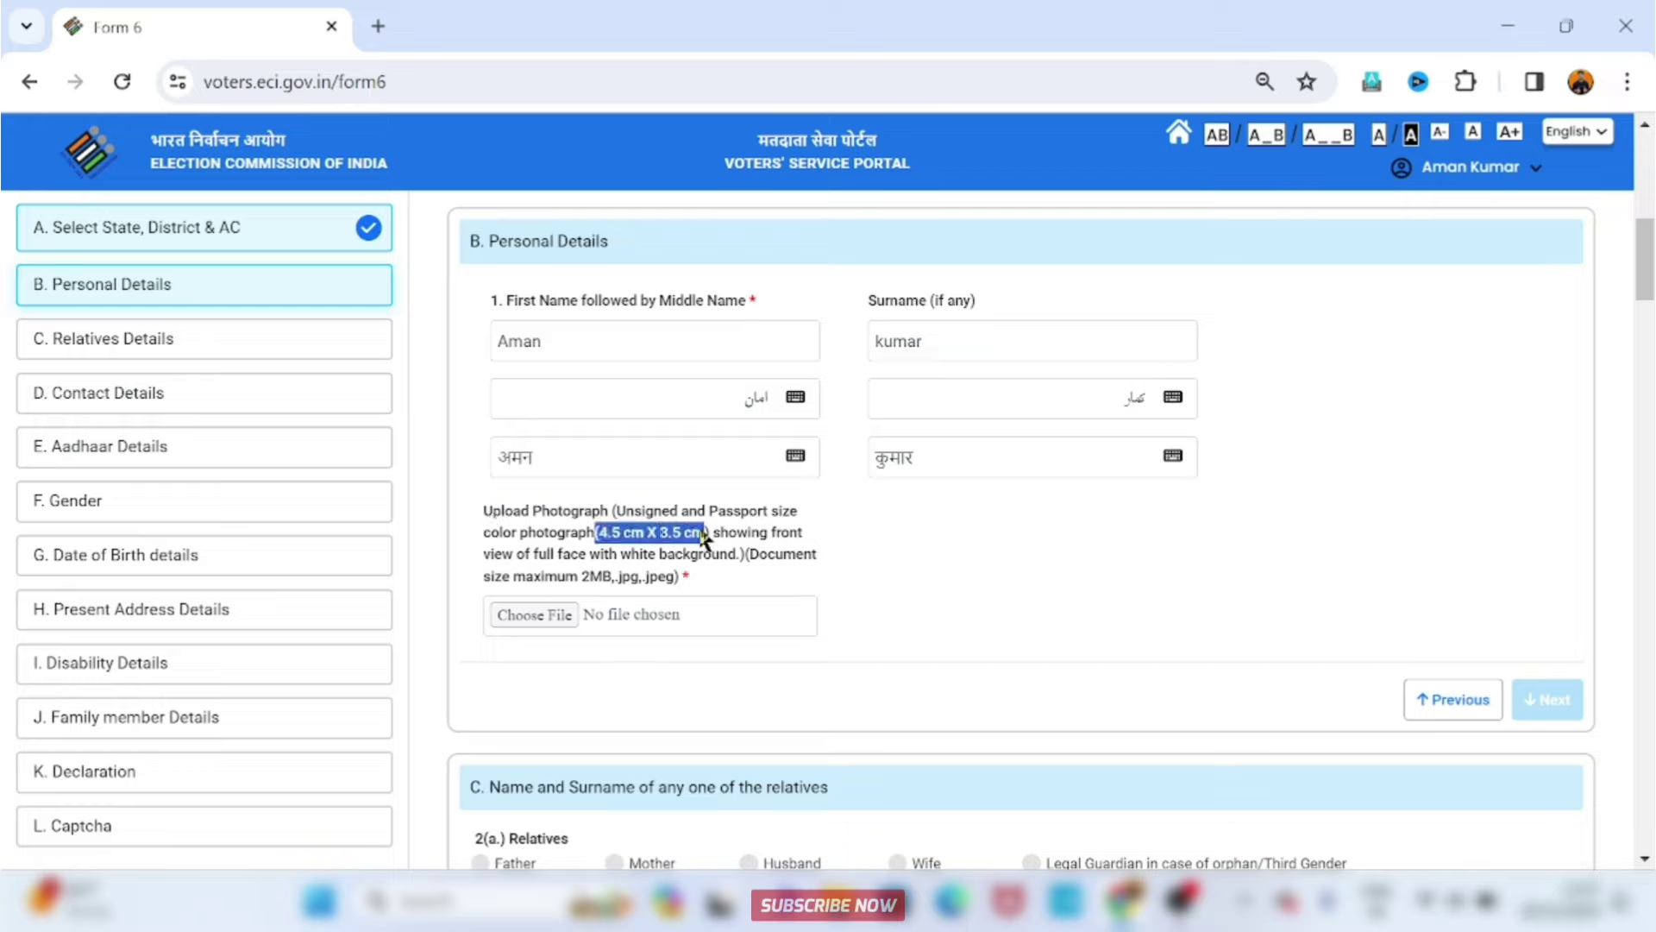
{"action": "left_click_drag", "start_coordinate": [566, 578], "coordinate": [603, 580]}
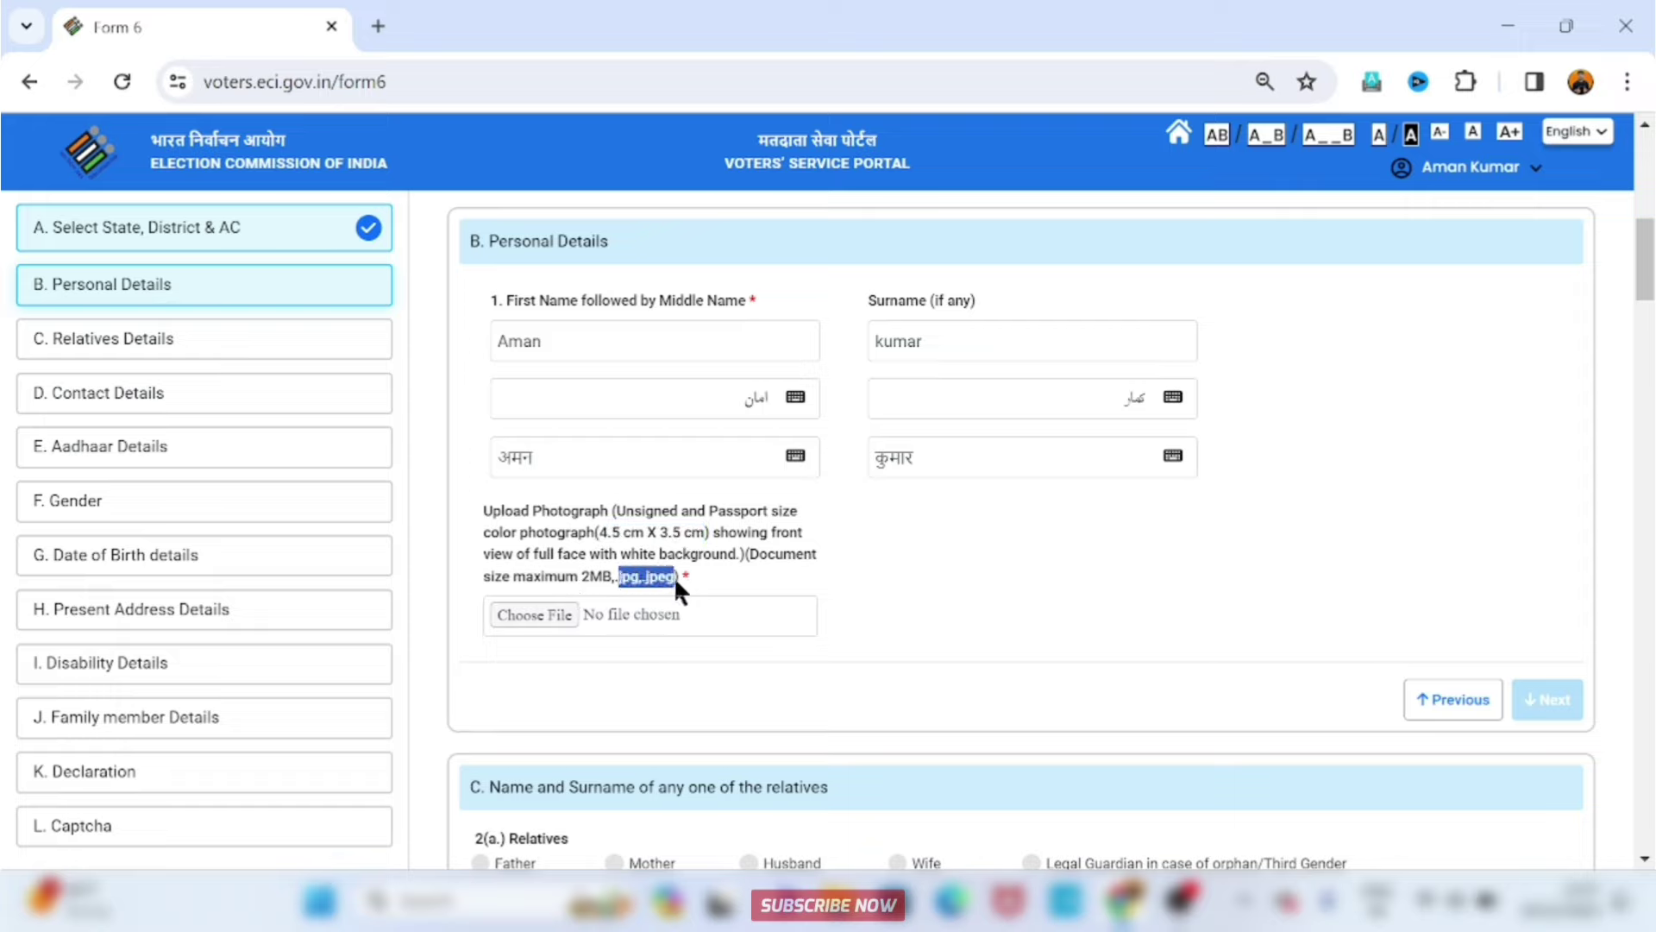
{"action": "left_click", "coordinate": [717, 576]}
Upload the applicant's photo from the documents folder in Pictures and save the cropped image.
{"action": "left_click", "coordinate": [552, 618]}
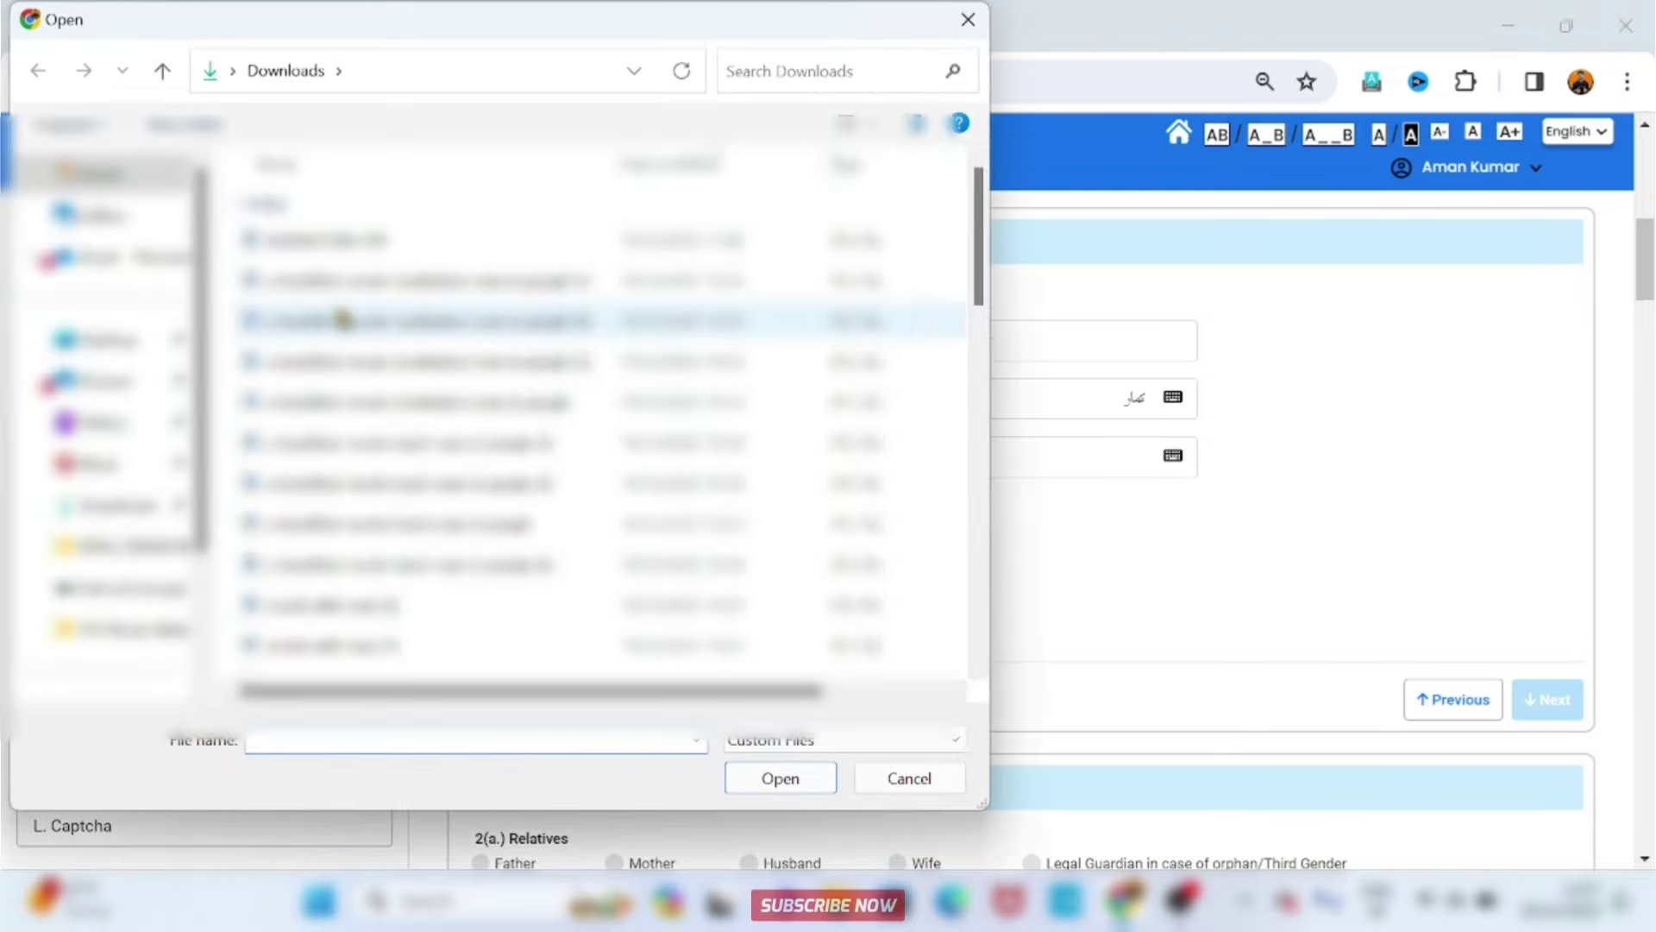
{"action": "left_click", "coordinate": [112, 257]}
{"action": "left_click", "coordinate": [303, 229]}
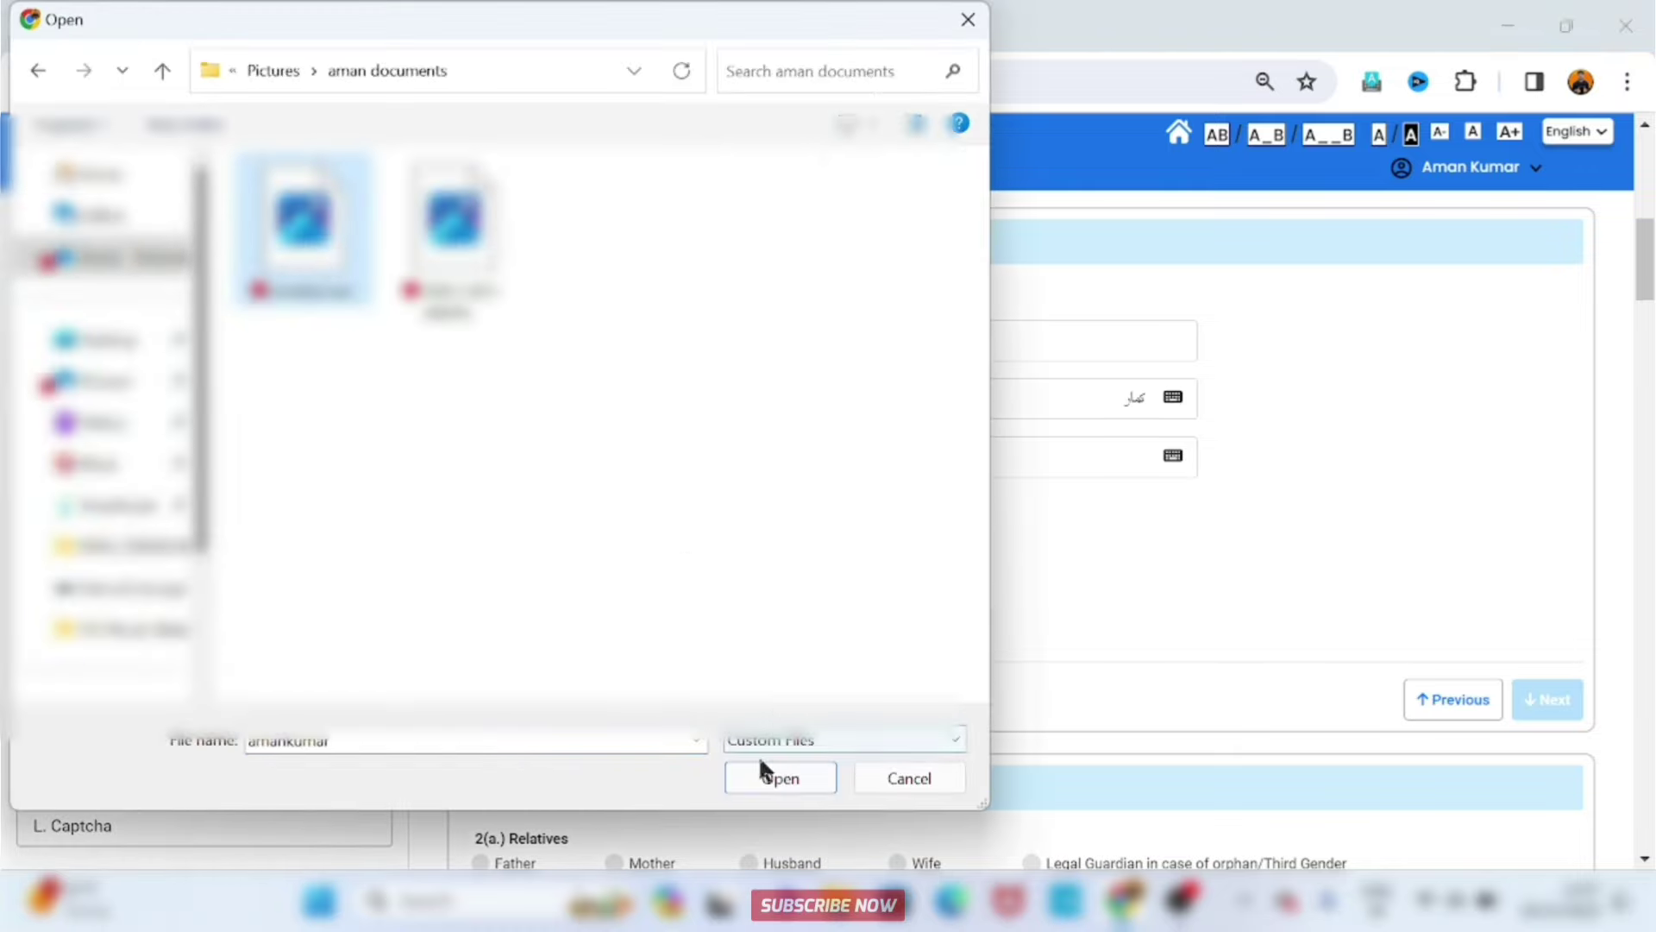
{"action": "left_click", "coordinate": [794, 780]}
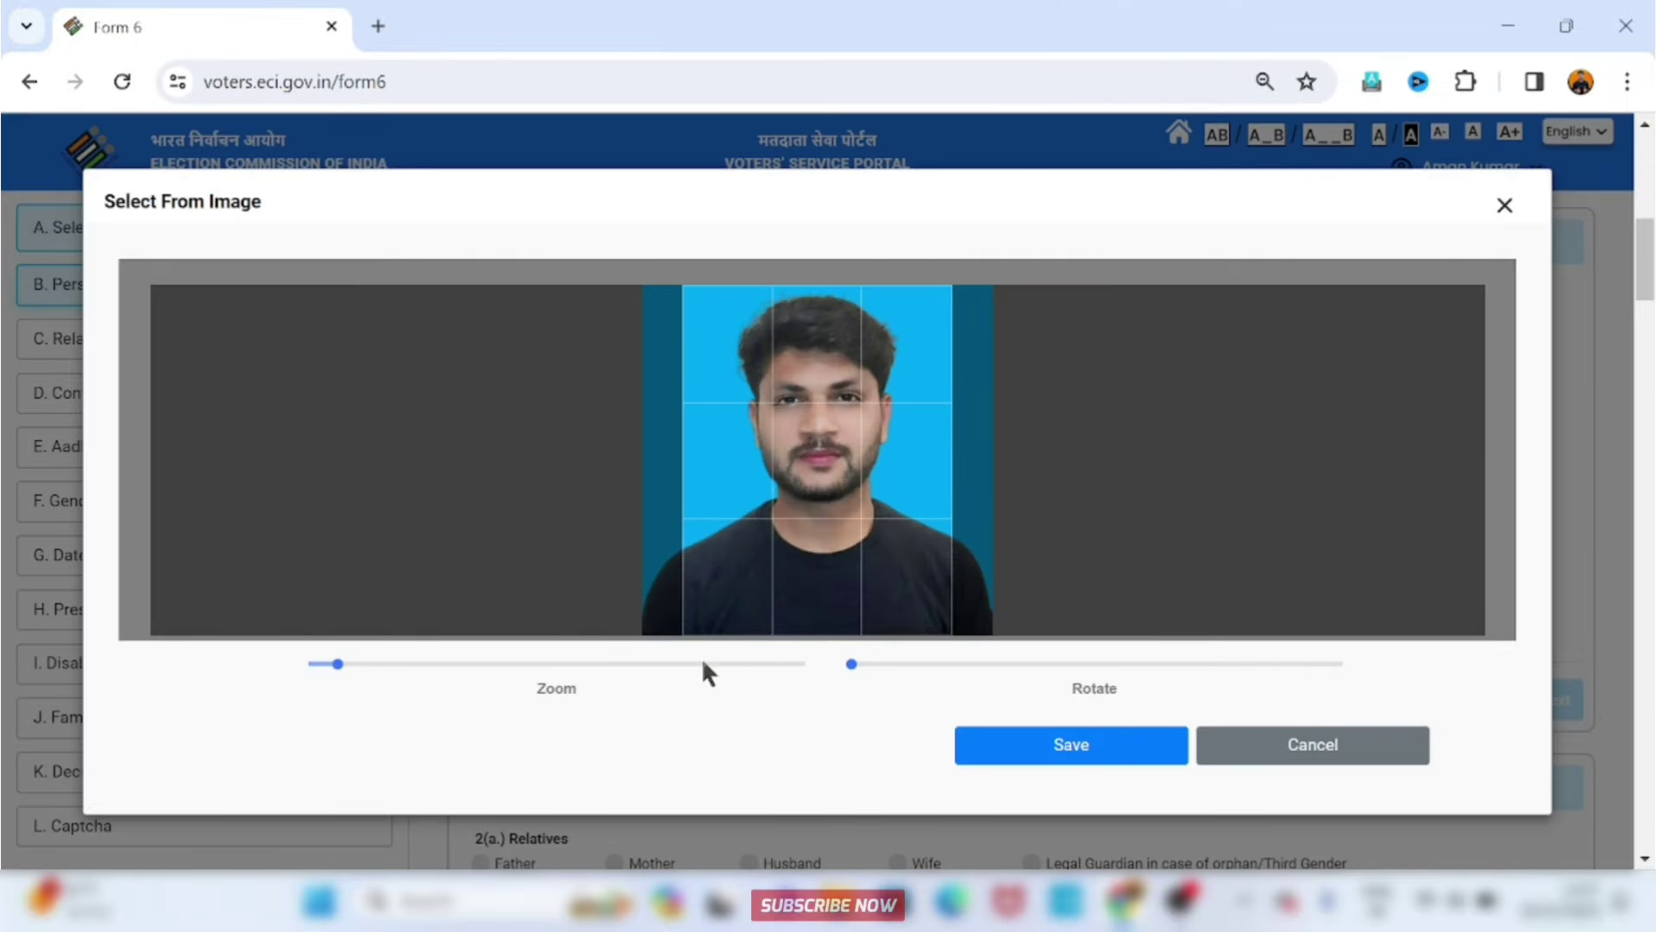
{"action": "left_click", "coordinate": [1077, 753]}
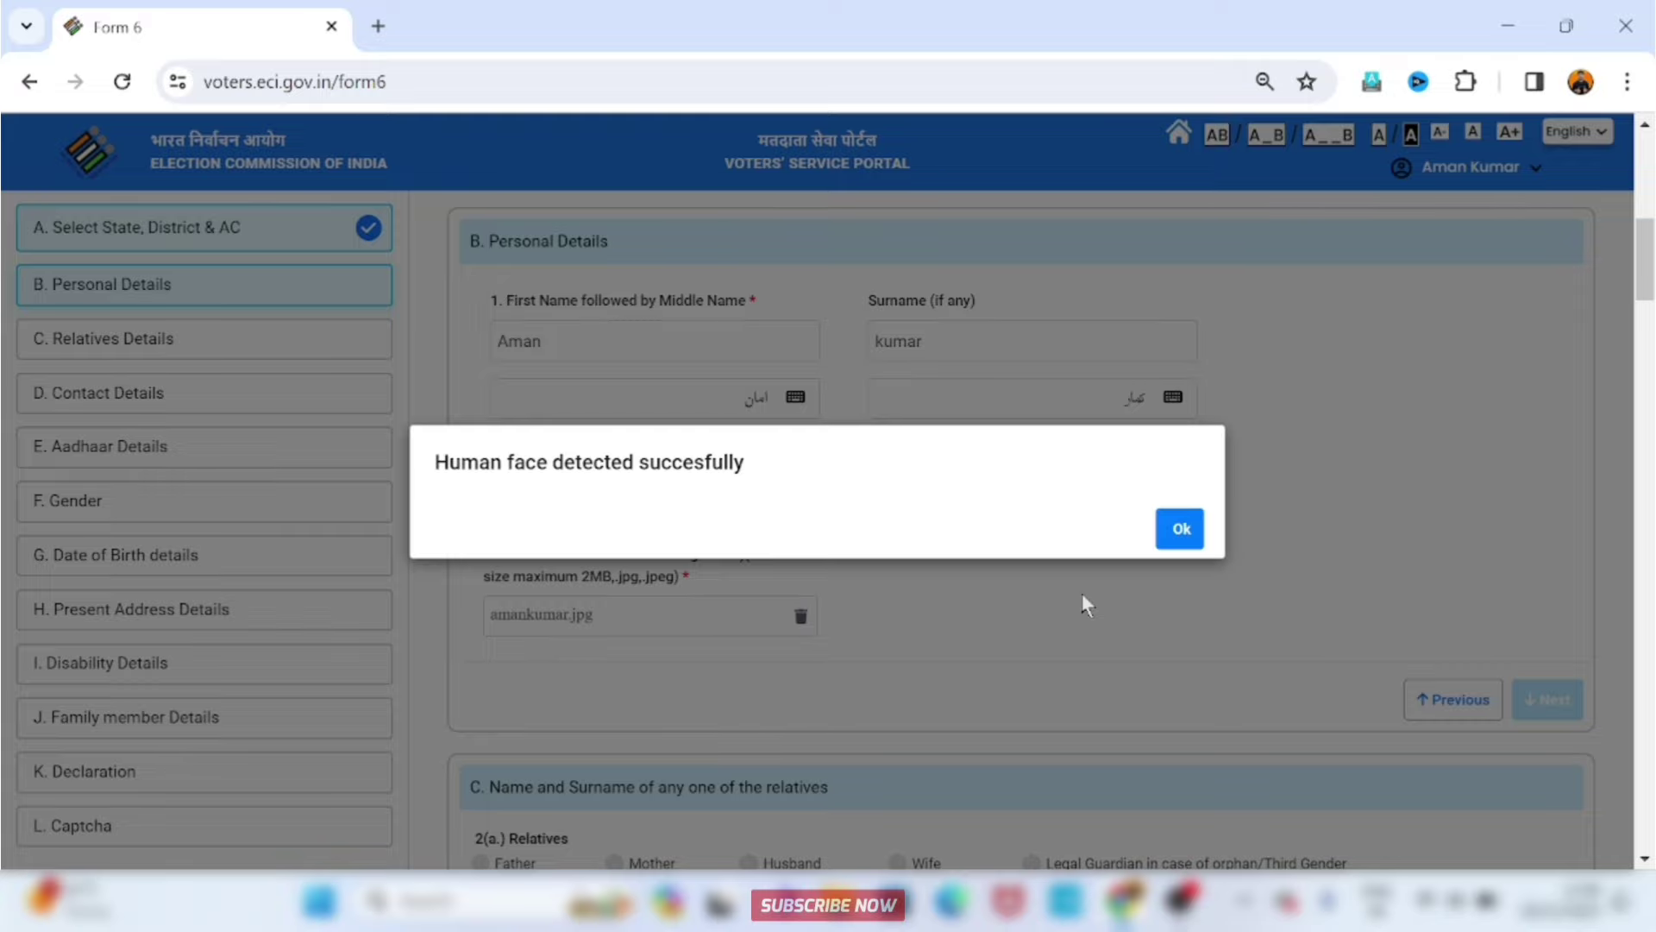
Choose Father as the relative, enter the father's name, and continue to Contact Details.
{"action": "left_click", "coordinate": [1178, 528]}
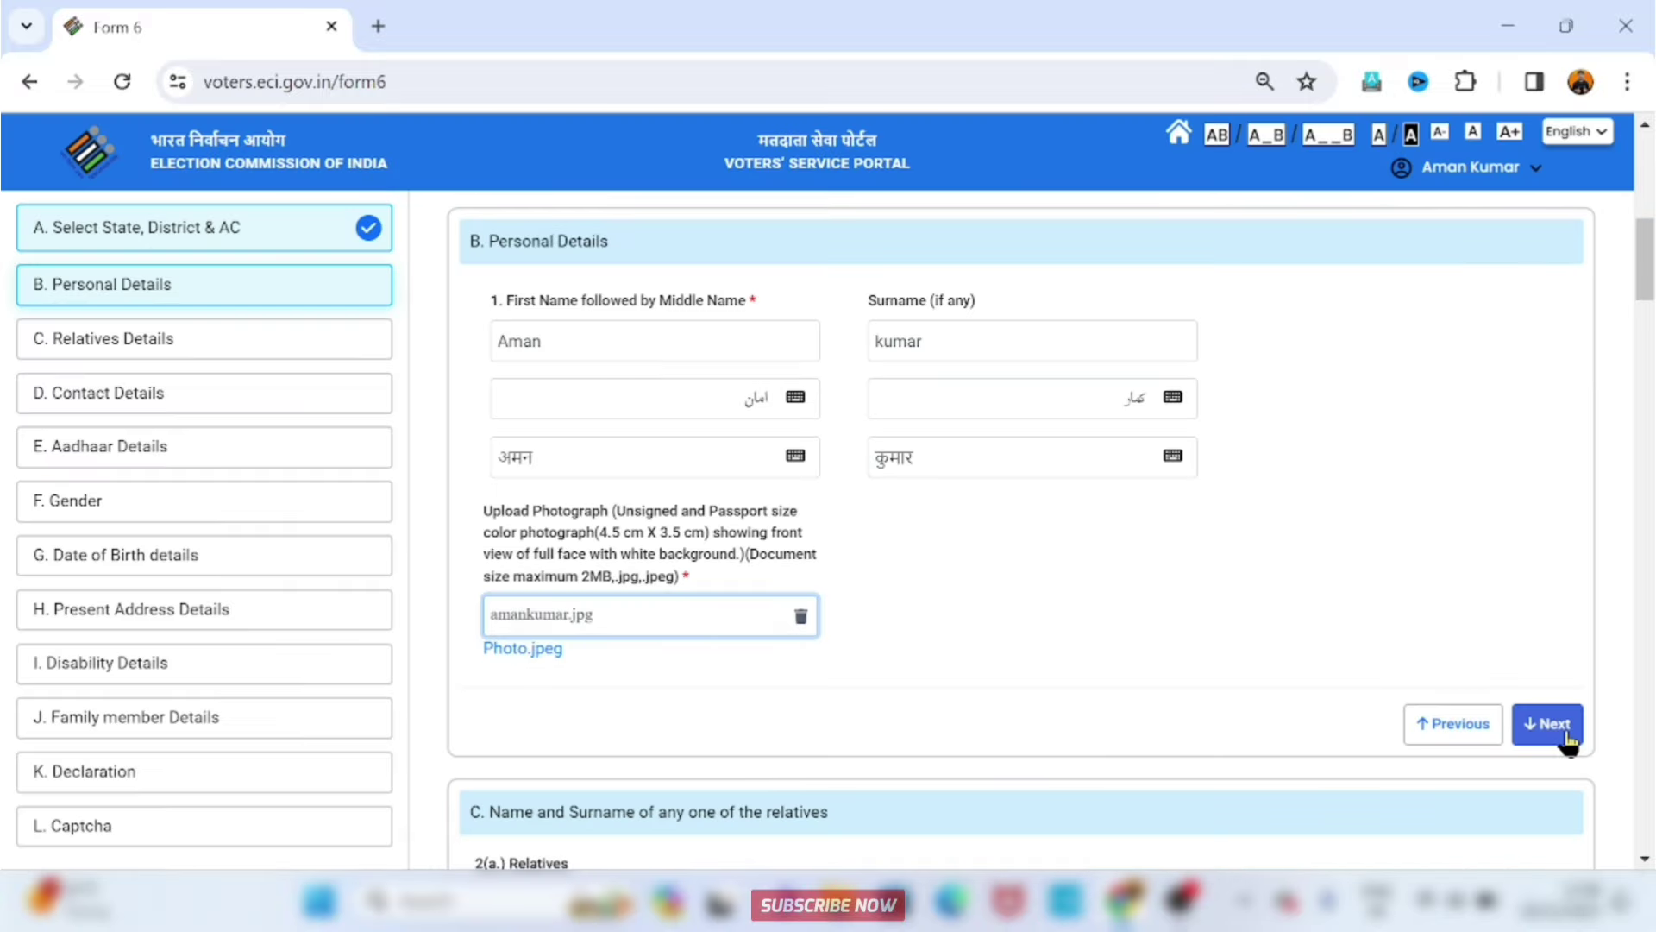
{"action": "left_click", "coordinate": [1549, 724]}
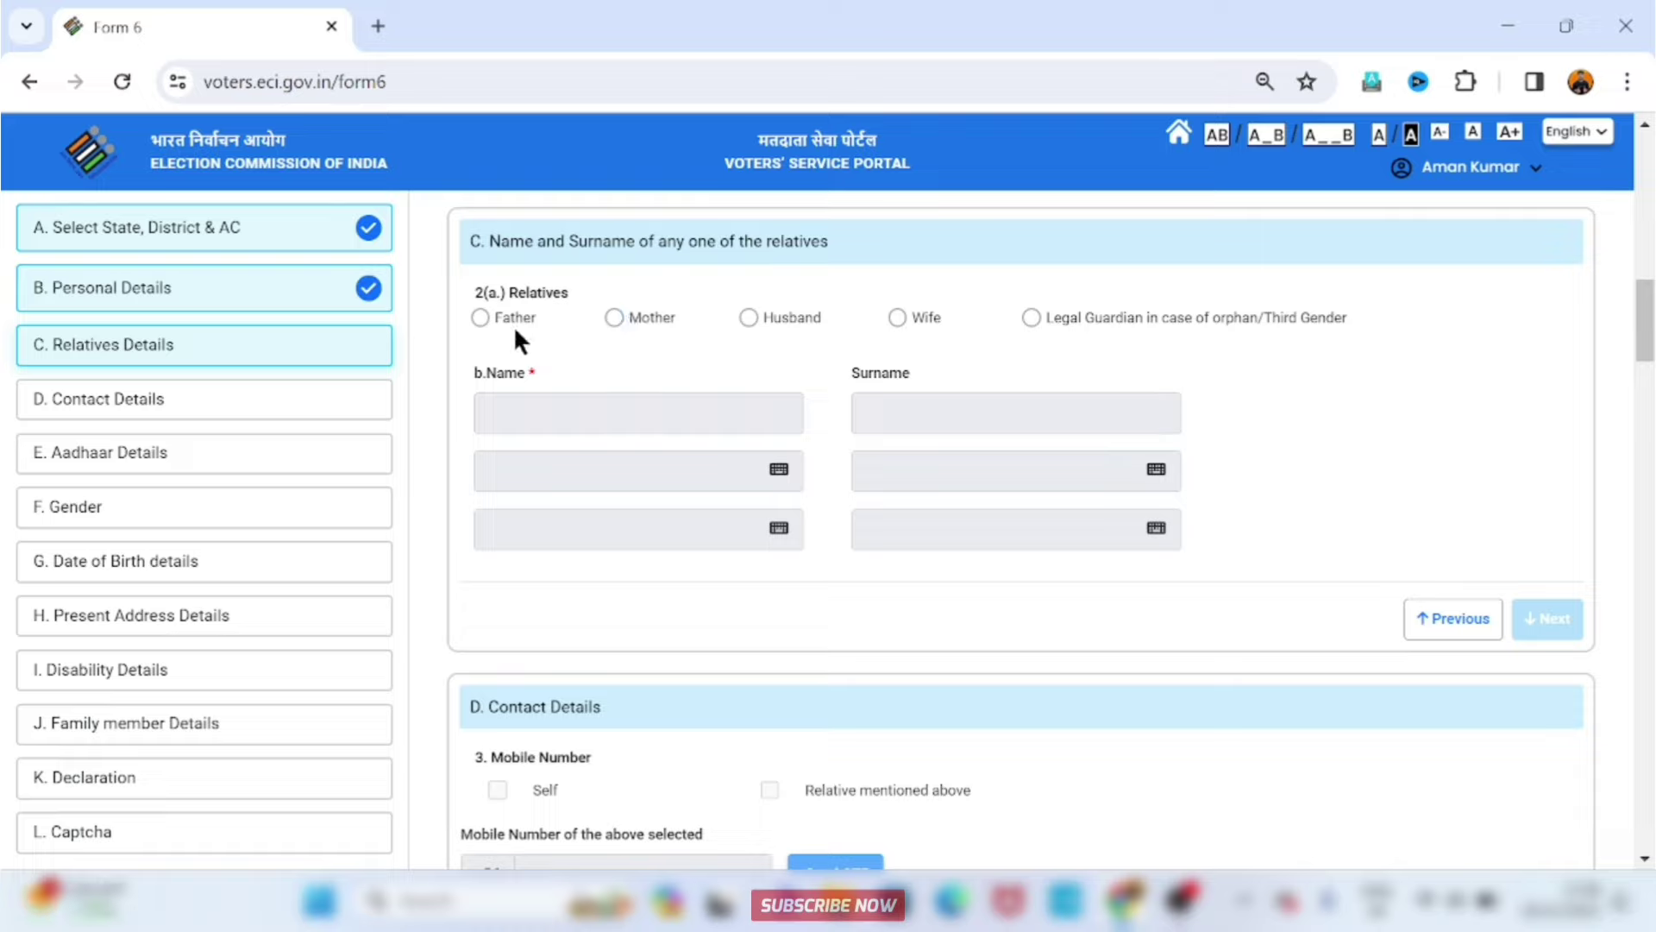
{"action": "left_click", "coordinate": [483, 320]}
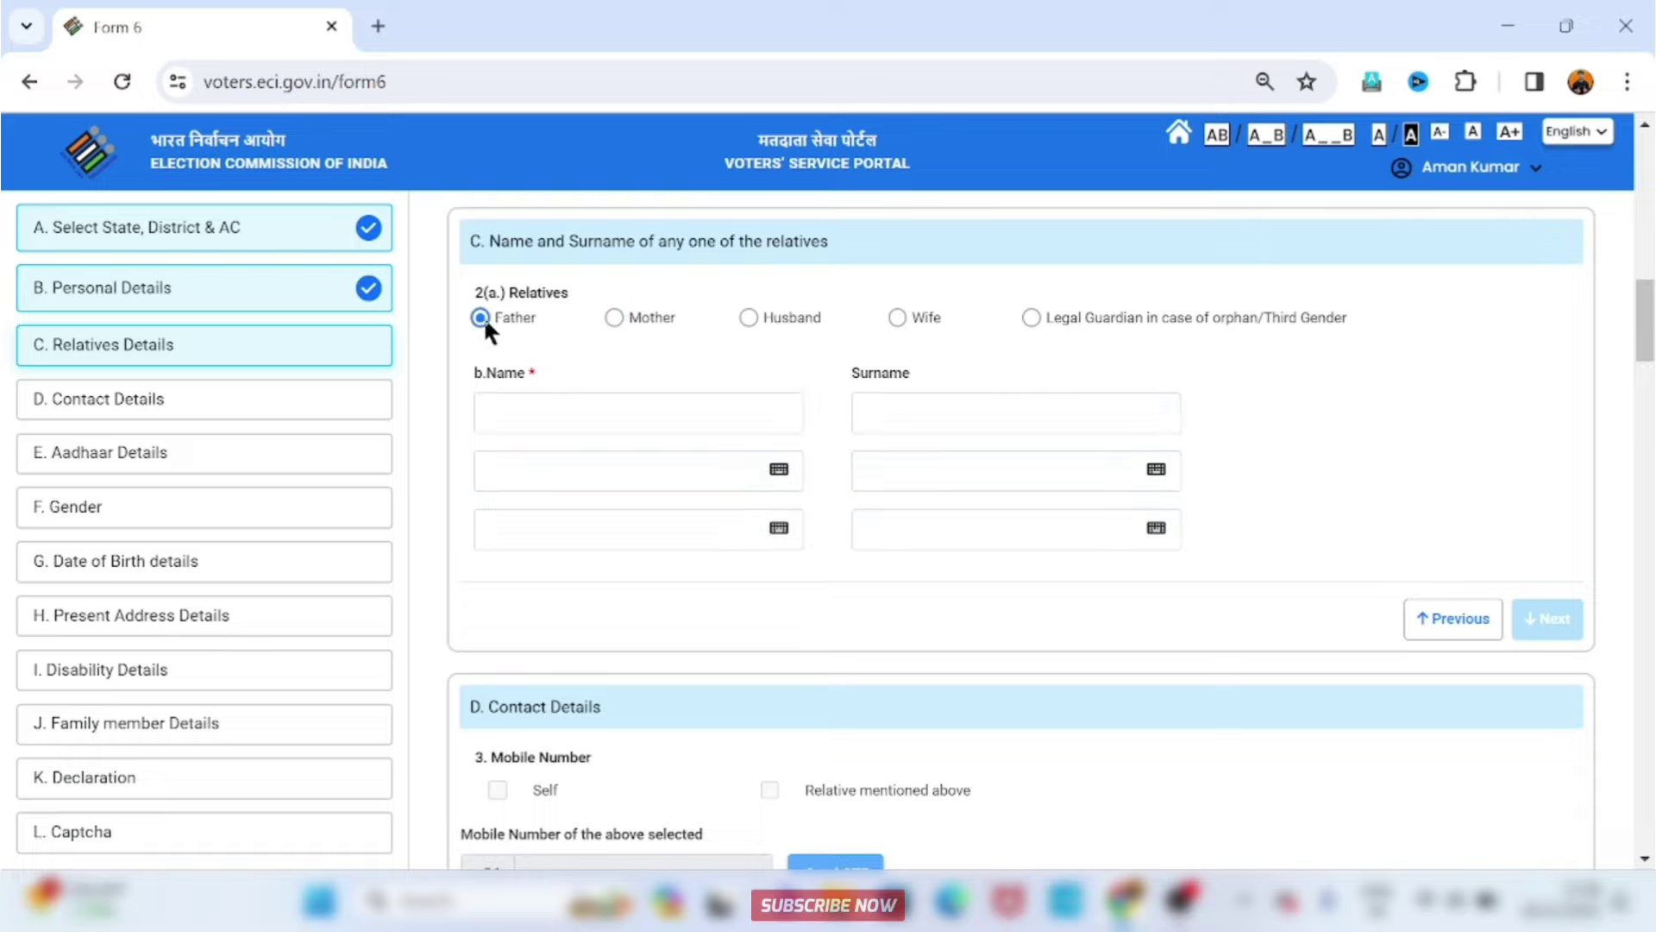
{"action": "left_click", "coordinate": [508, 402]}
{"action": "left_click", "coordinate": [913, 412]}
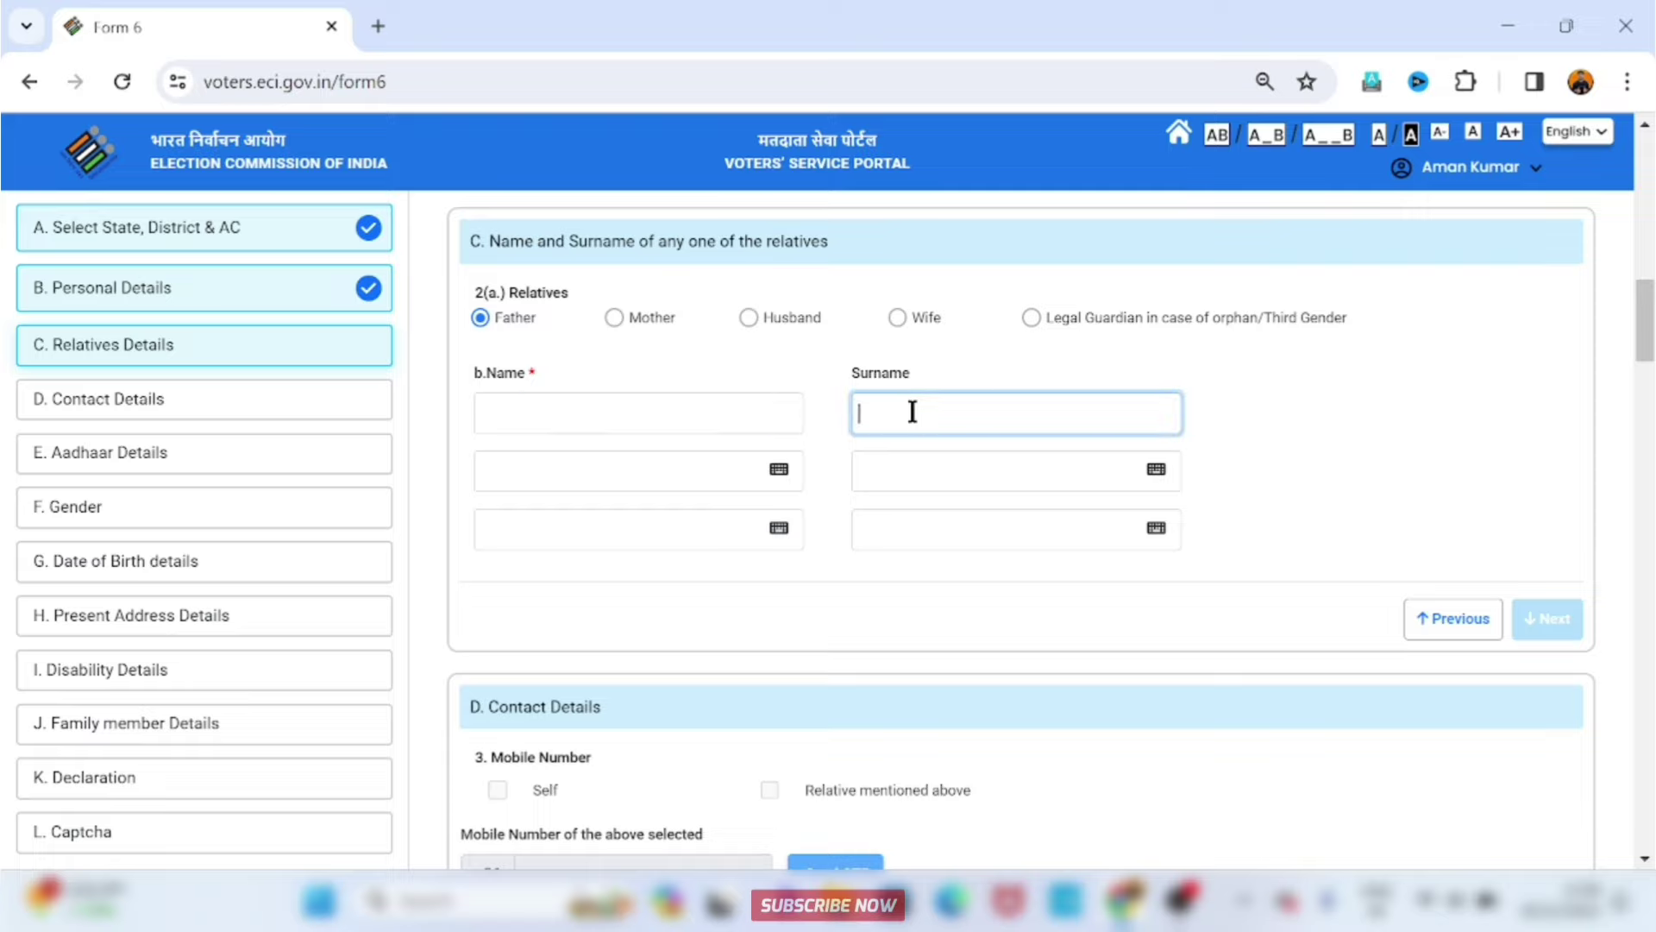
{"action": "left_click", "coordinate": [538, 419]}
{"action": "type", "text": "or"}
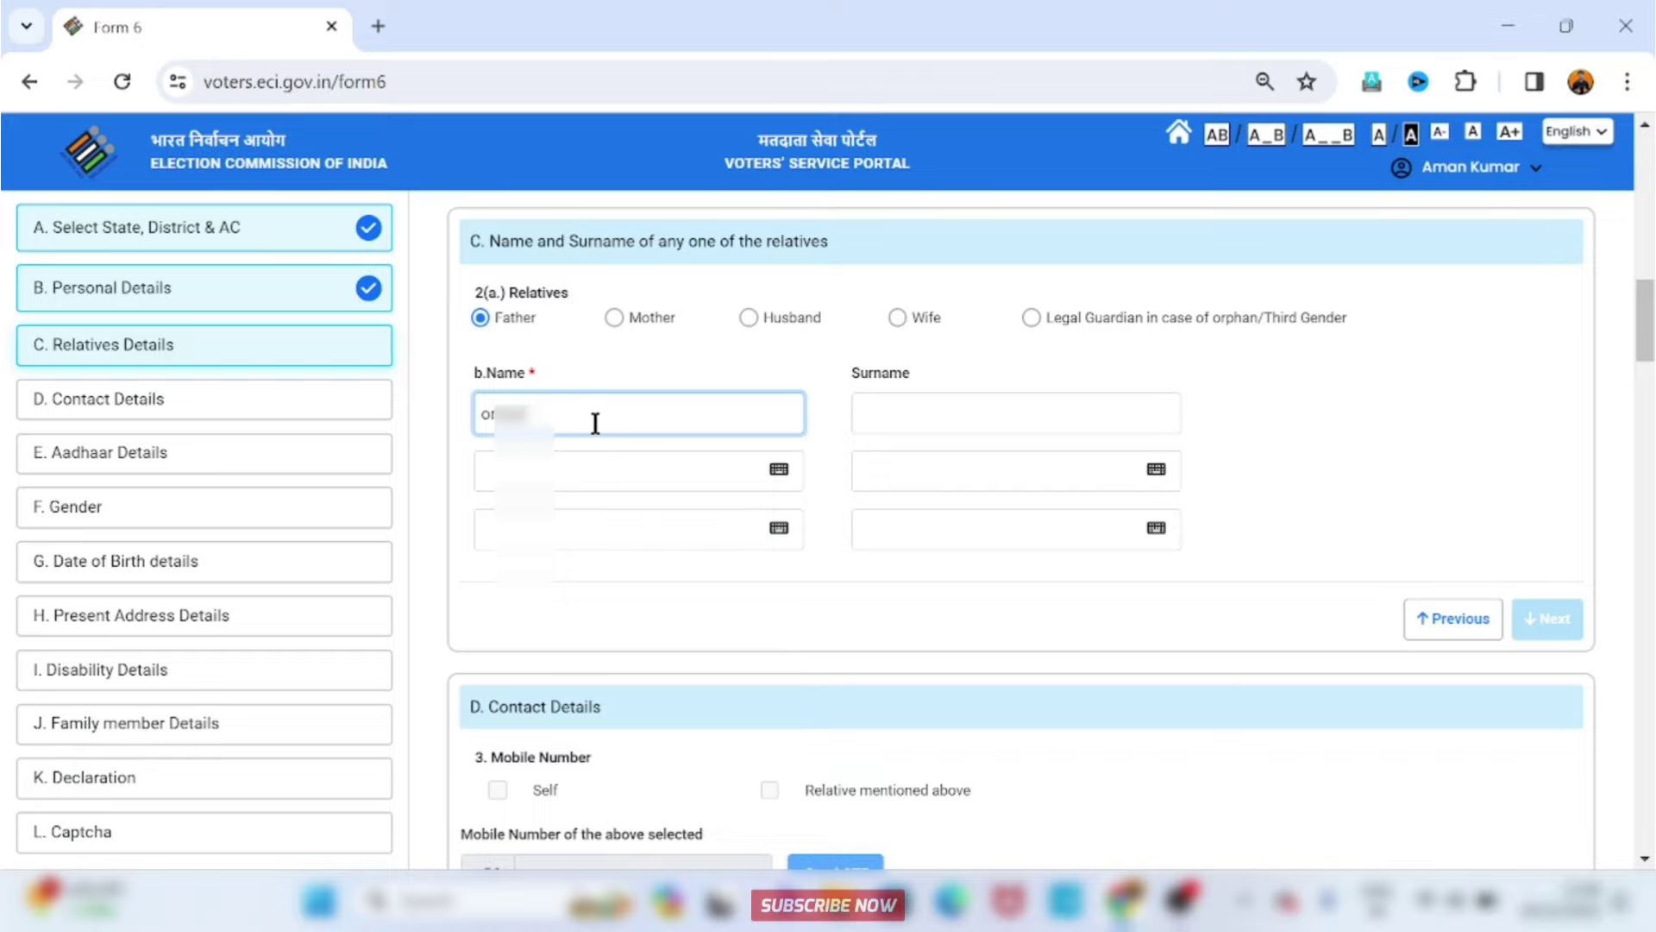
{"action": "left_click", "coordinate": [1548, 621]}
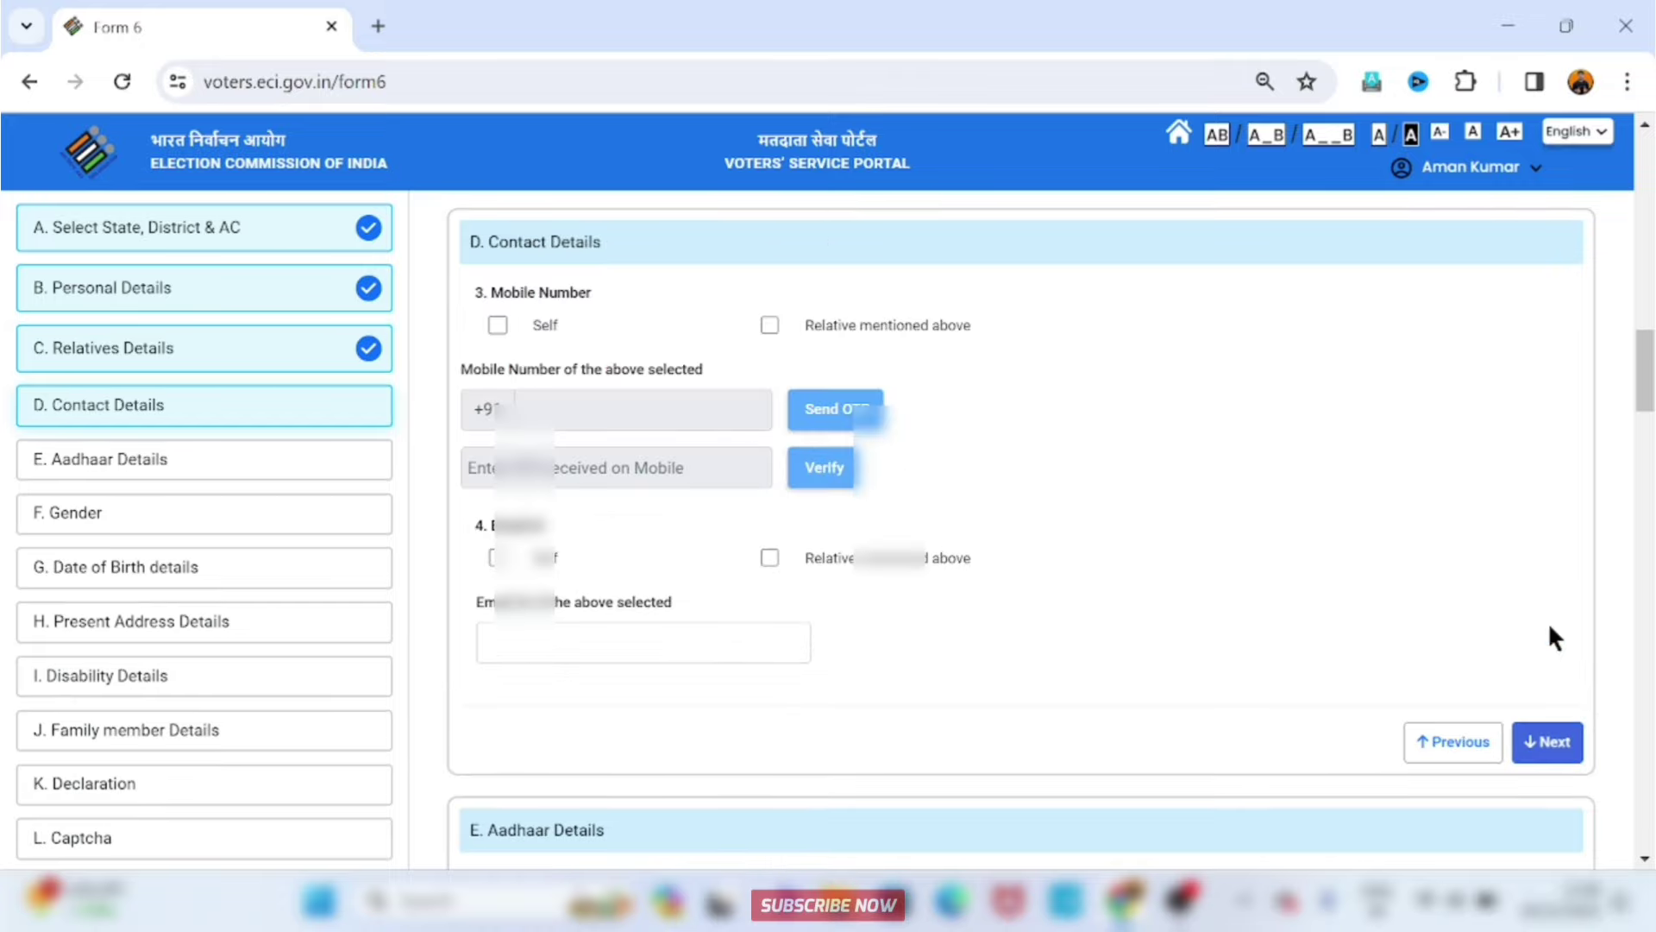
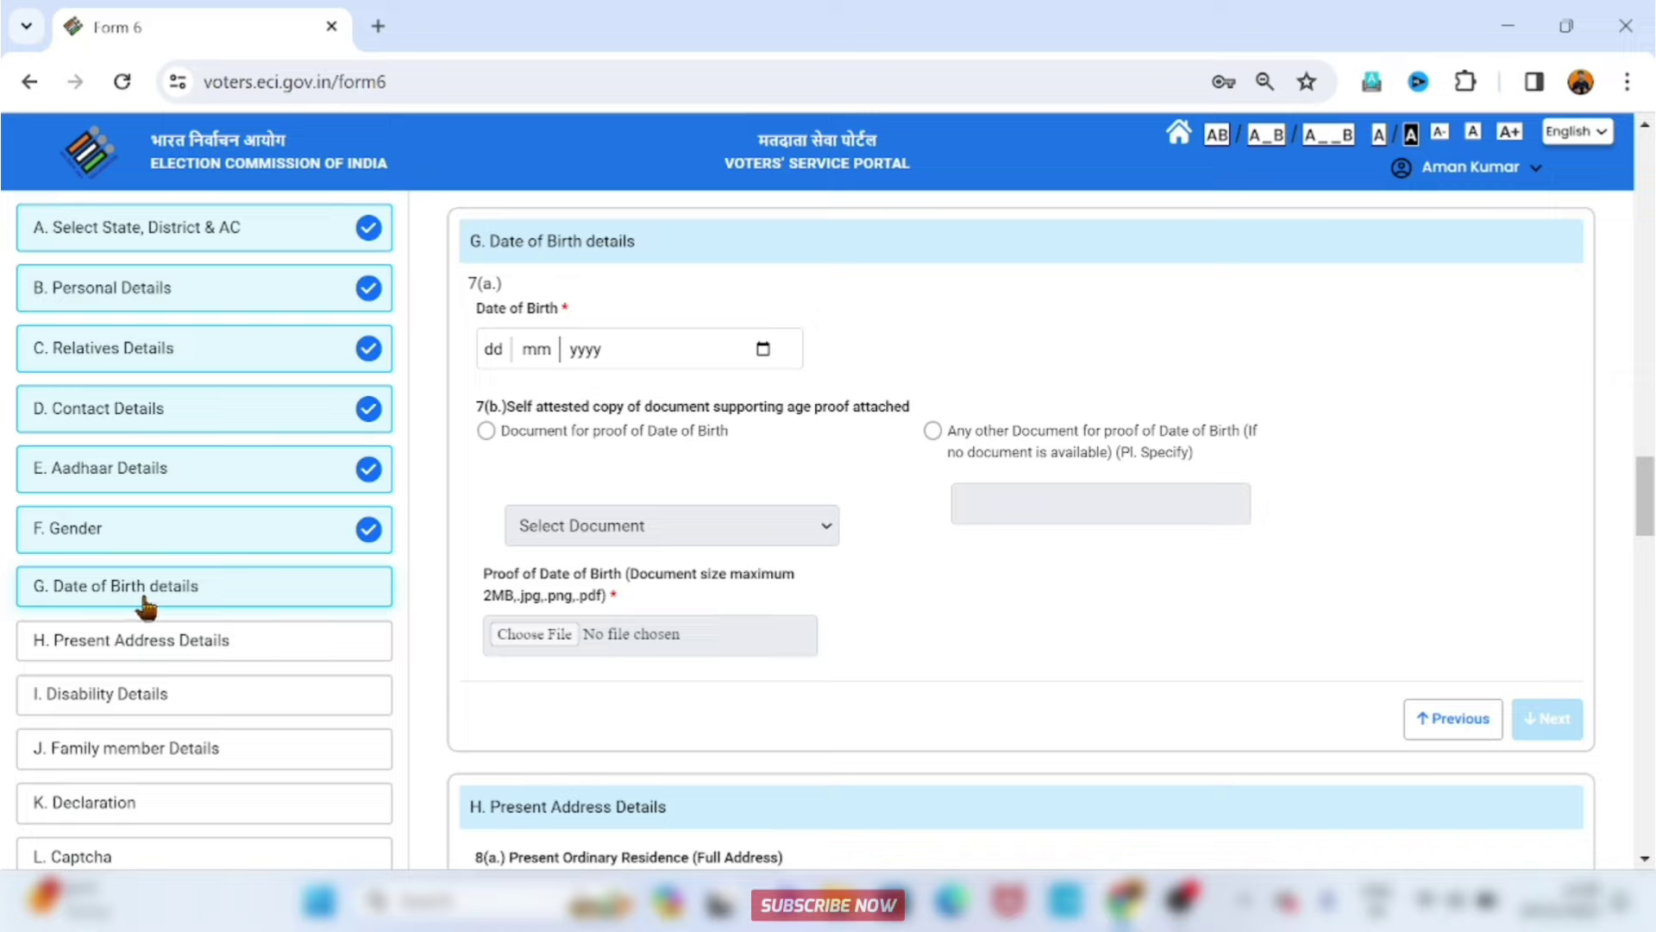
Pick the date of birth, month and year included, from the calendar.
{"action": "left_click", "coordinate": [763, 350]}
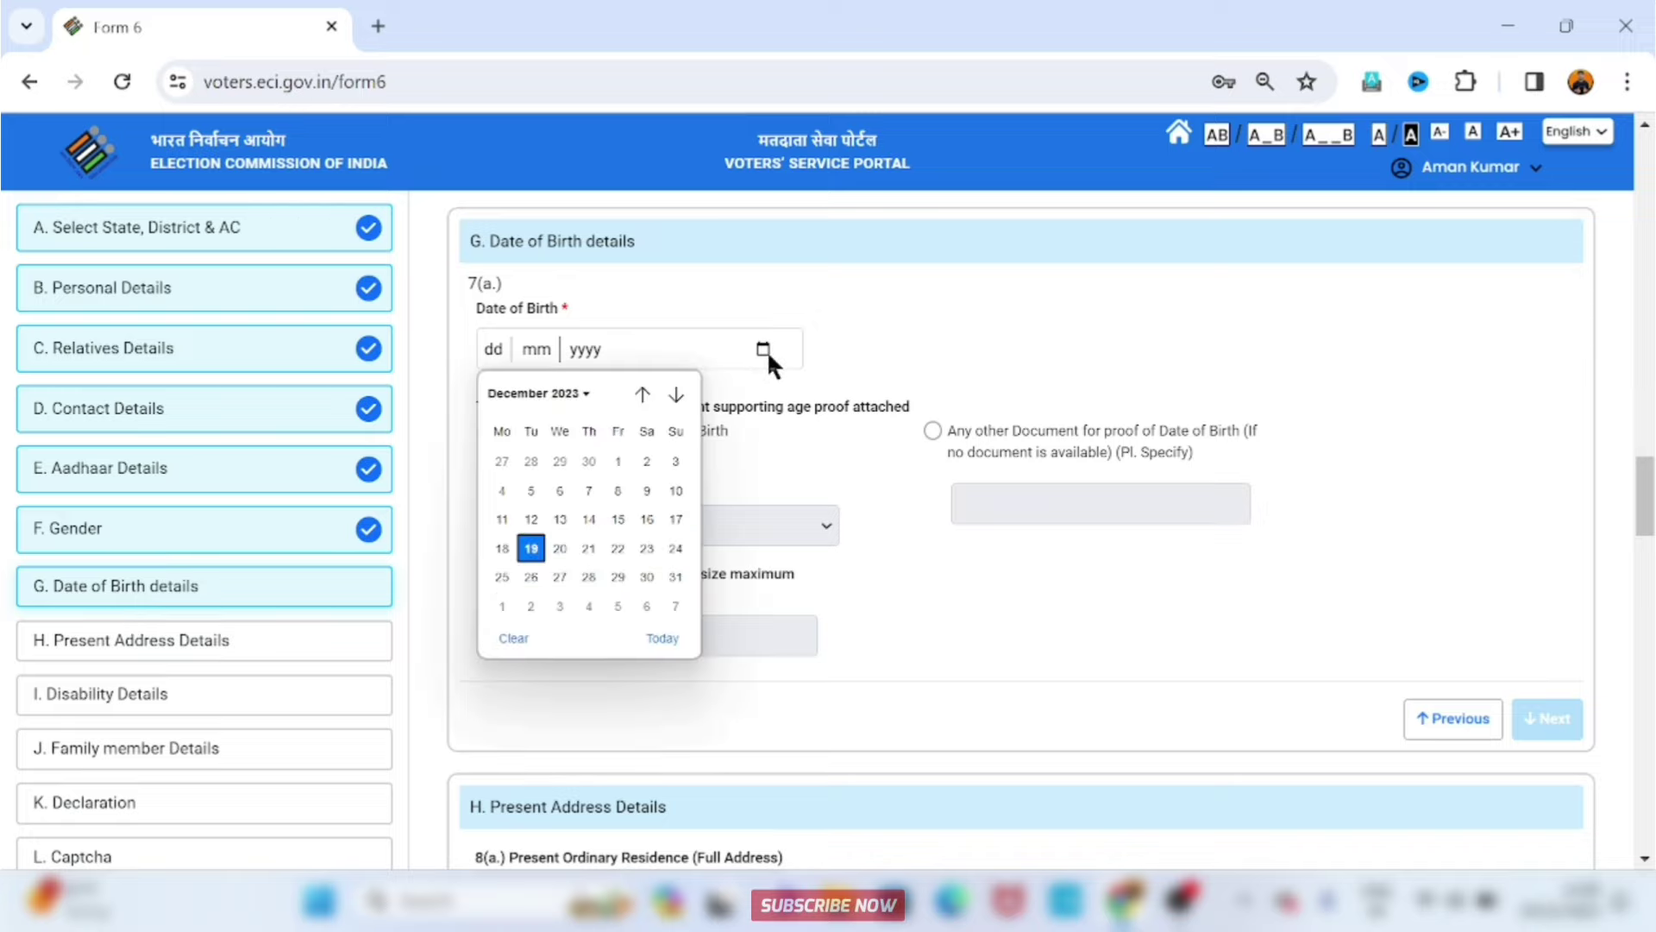
{"action": "left_click", "coordinate": [562, 390]}
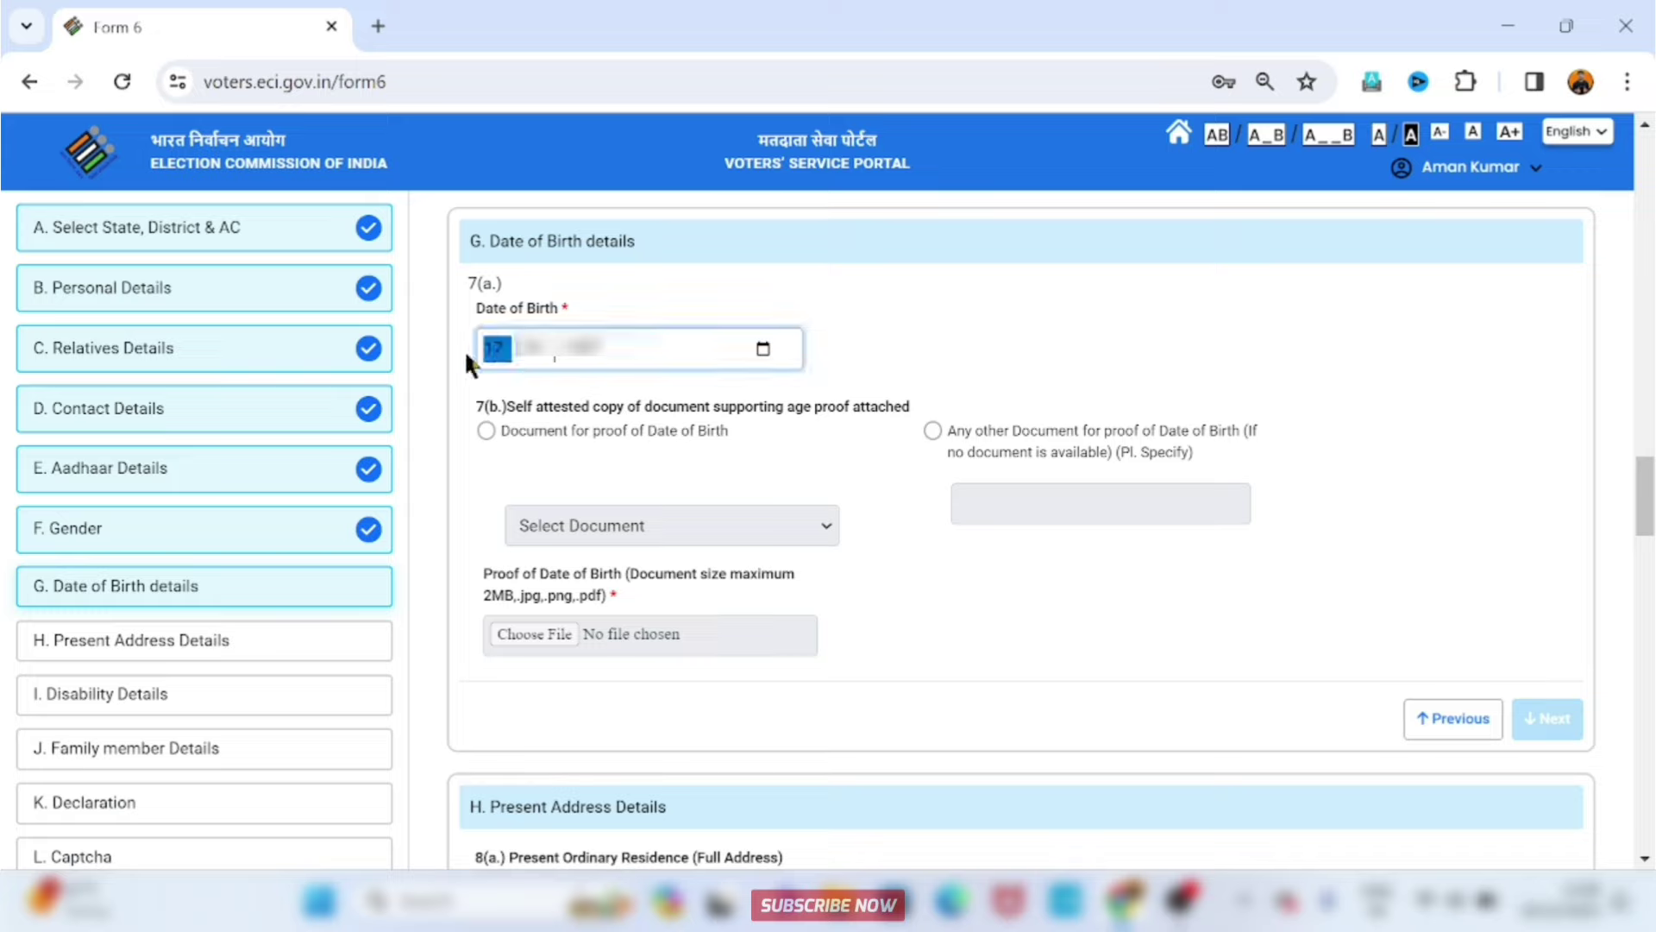
{"action": "left_click", "coordinate": [852, 359]}
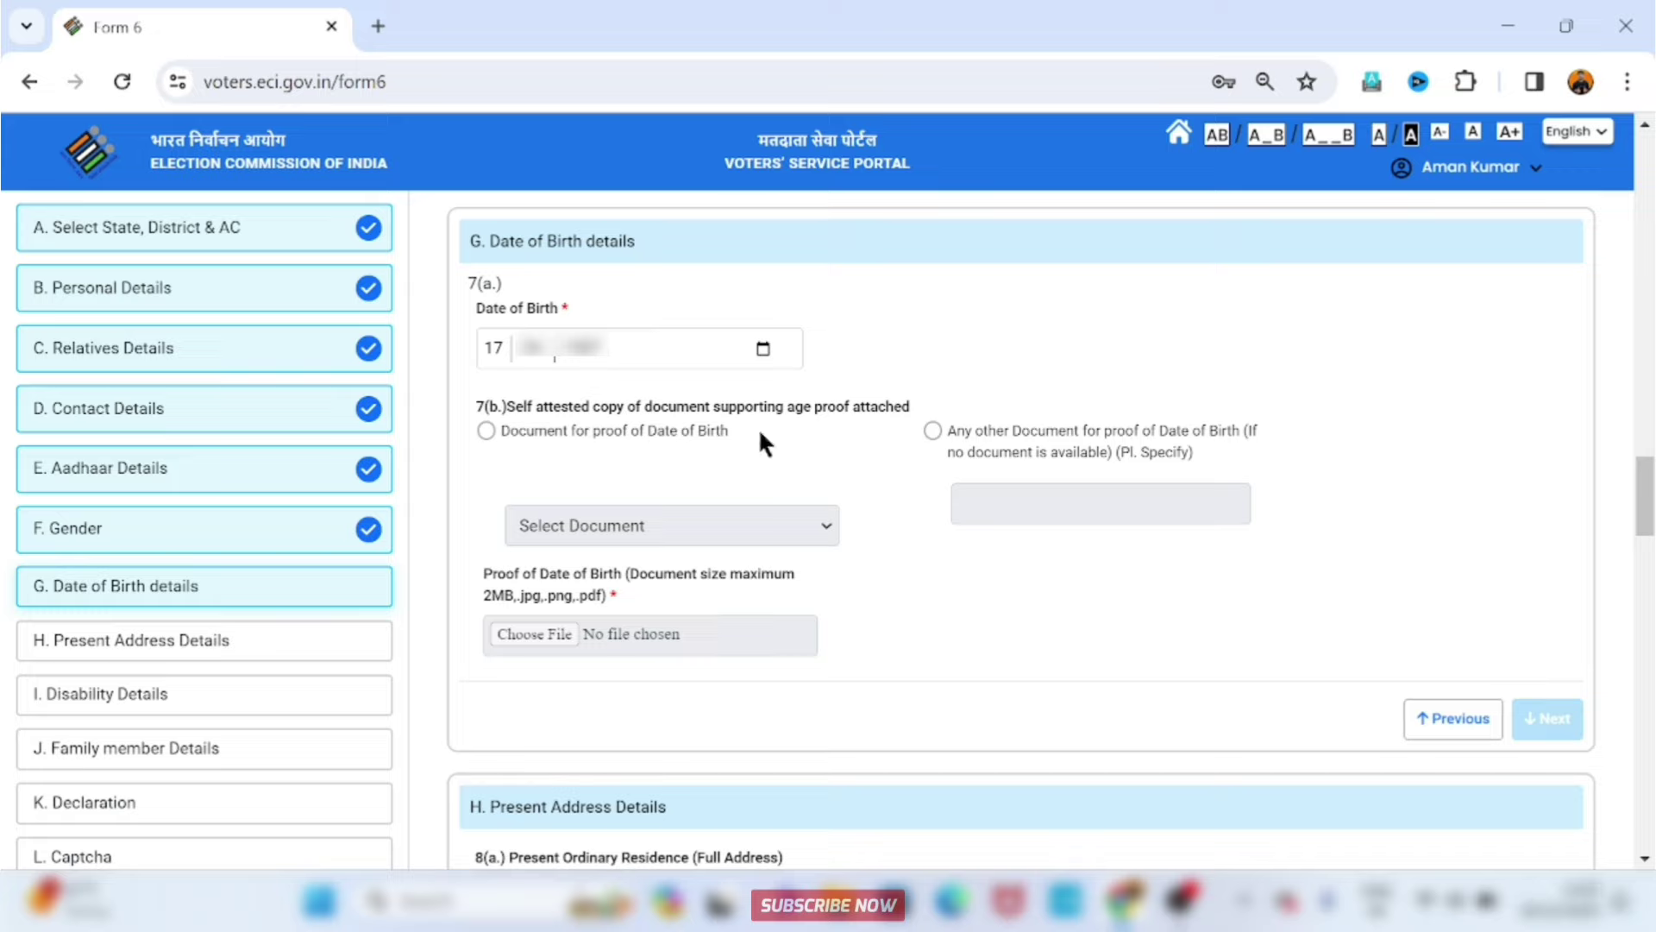
Attach a PAN card image as the document proving date of birth.
{"action": "left_click", "coordinate": [484, 431]}
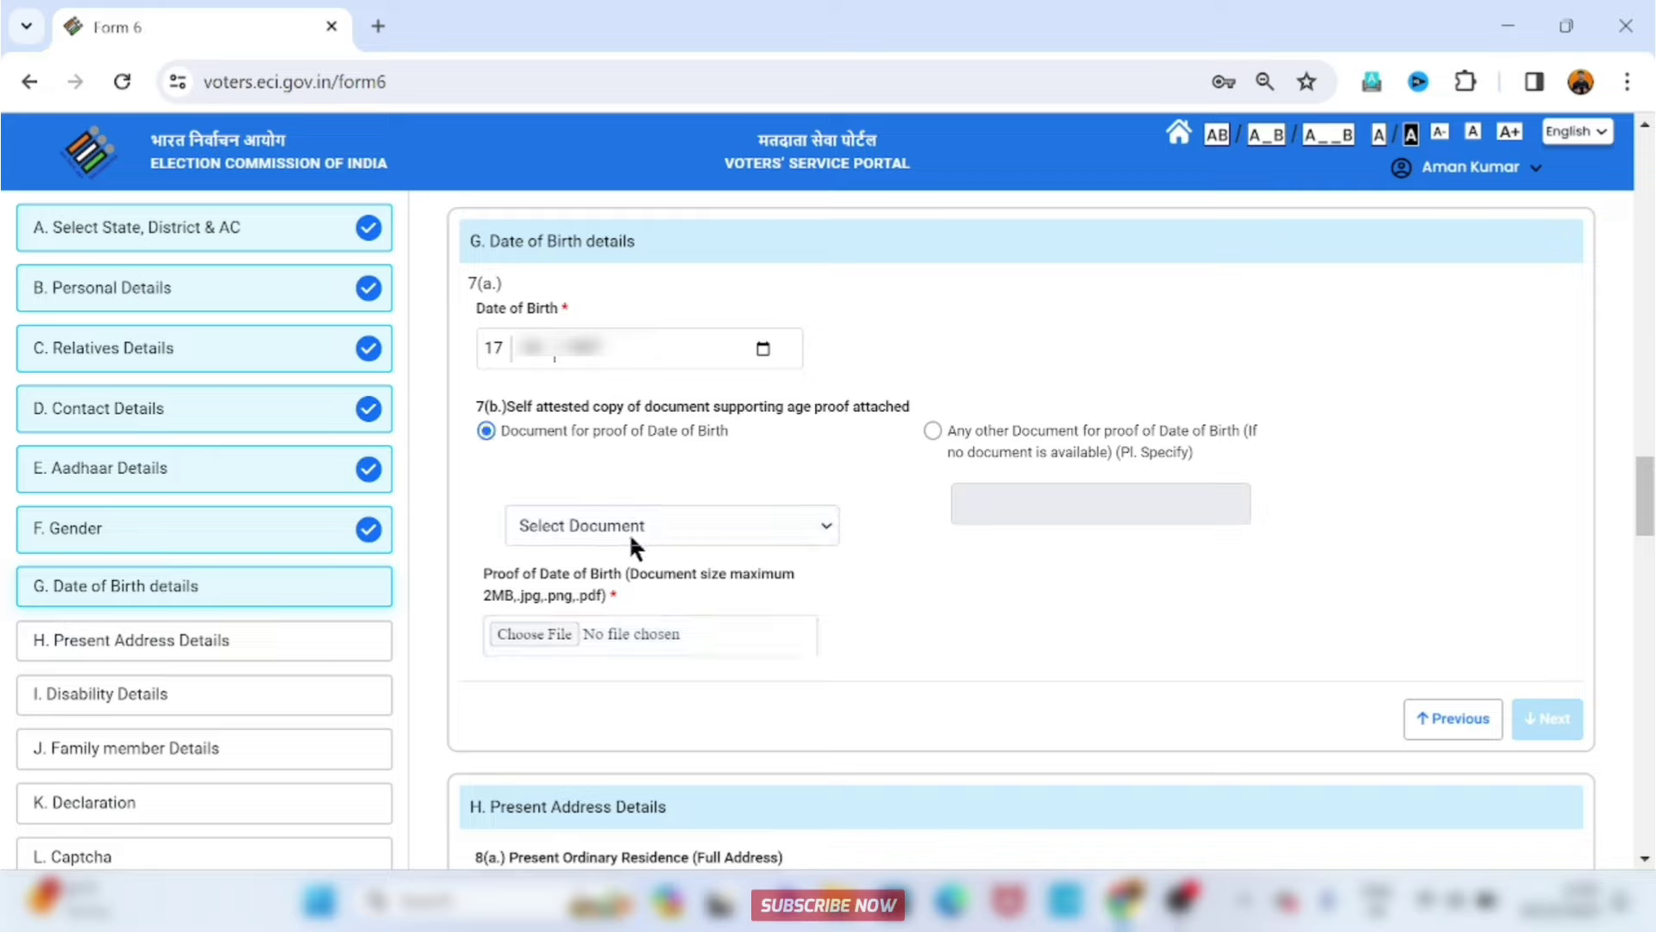
{"action": "left_click", "coordinate": [709, 533]}
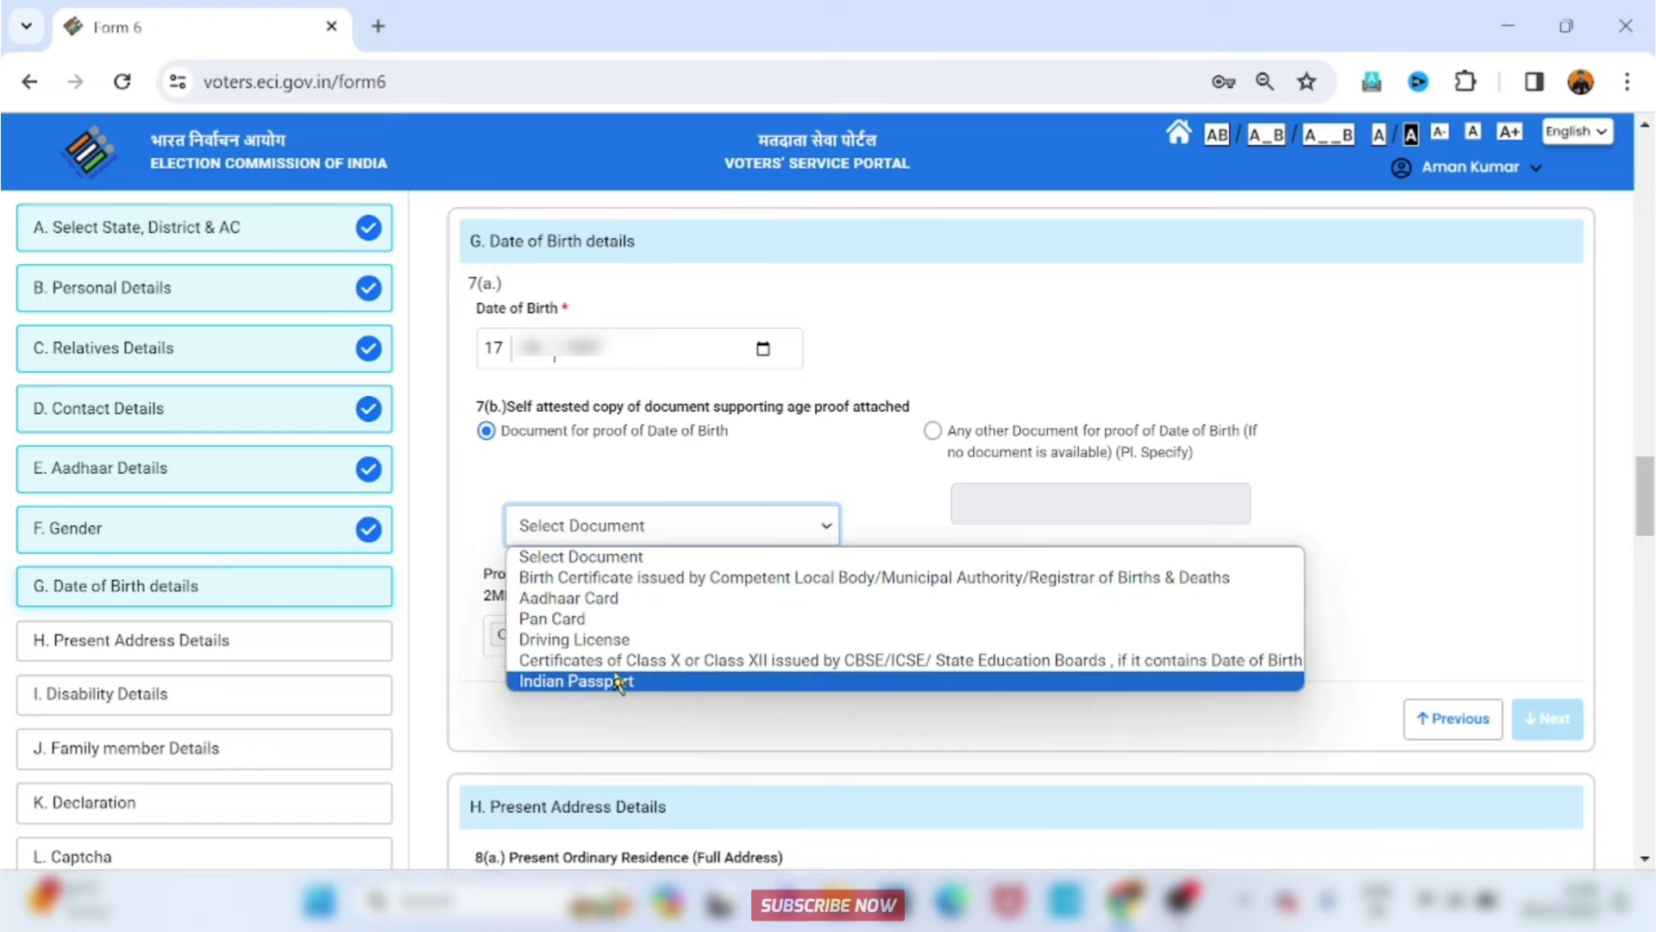
{"action": "left_click", "coordinate": [583, 621]}
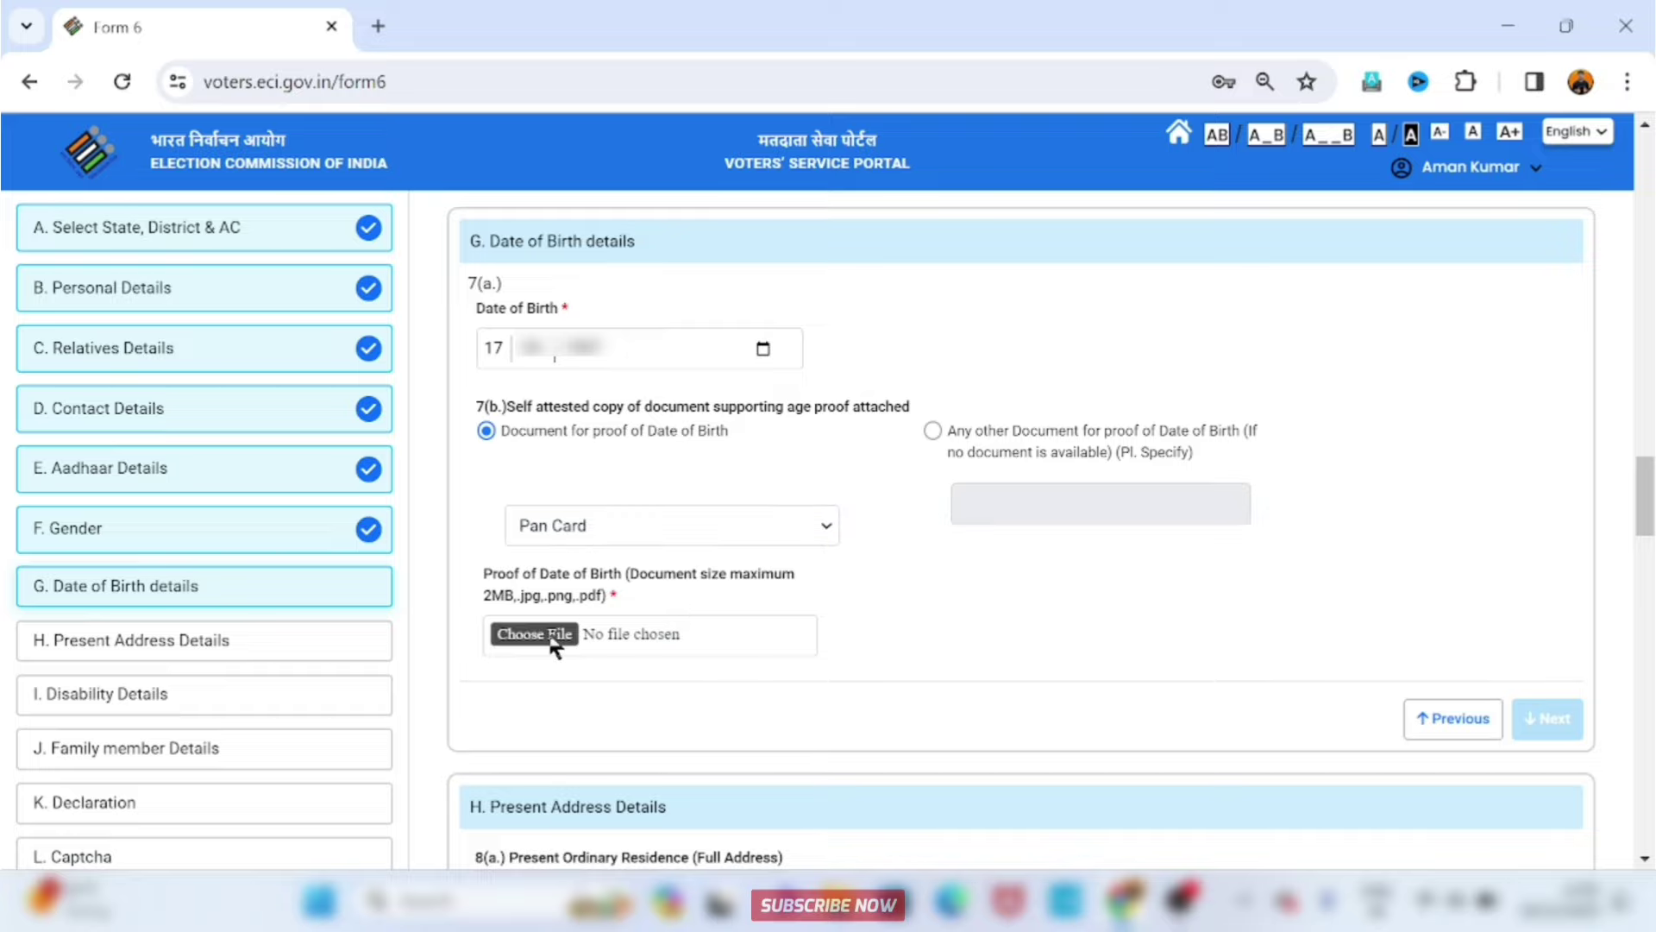
{"action": "left_click", "coordinate": [552, 637]}
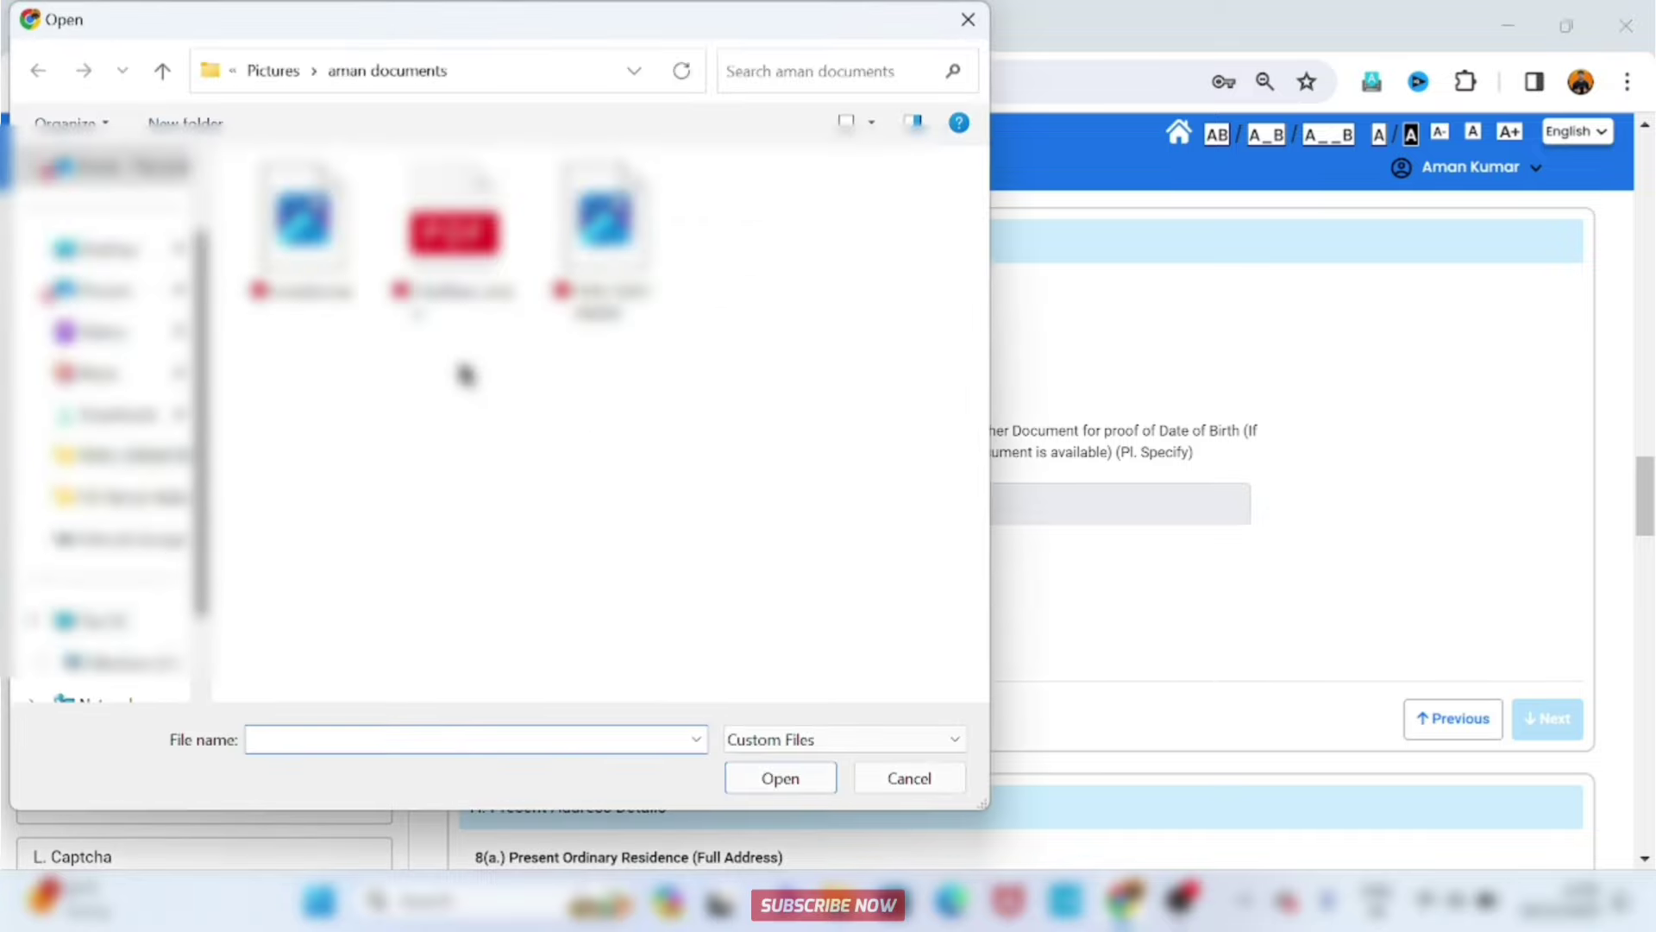
{"action": "left_click", "coordinate": [604, 259]}
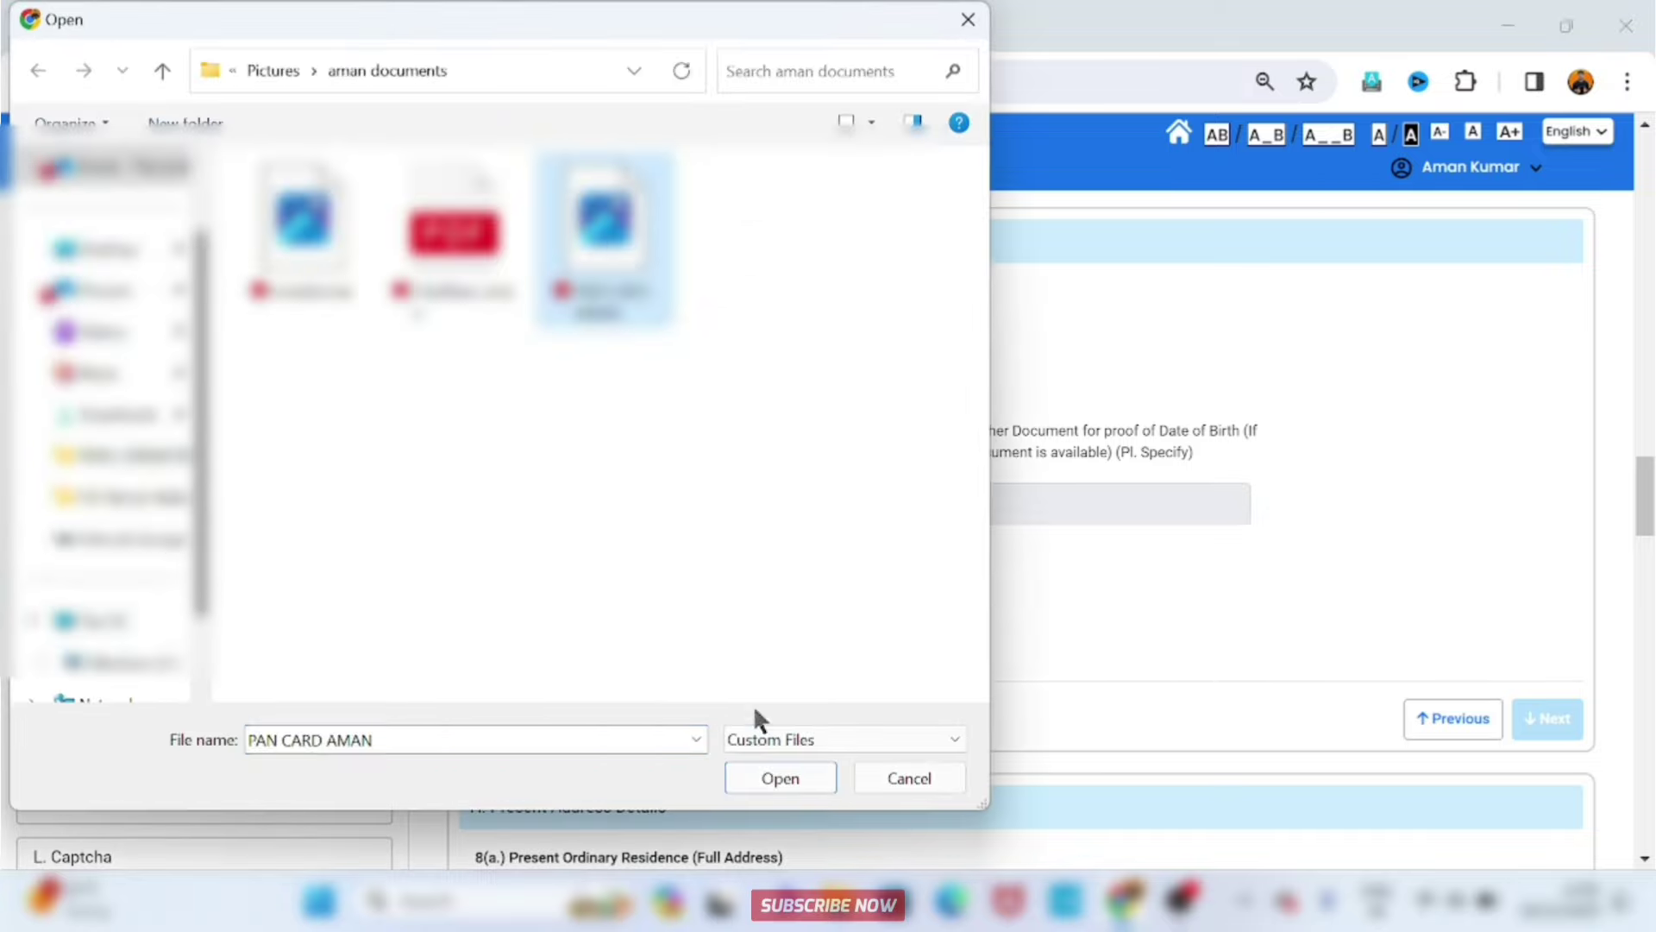
{"action": "left_click", "coordinate": [782, 779]}
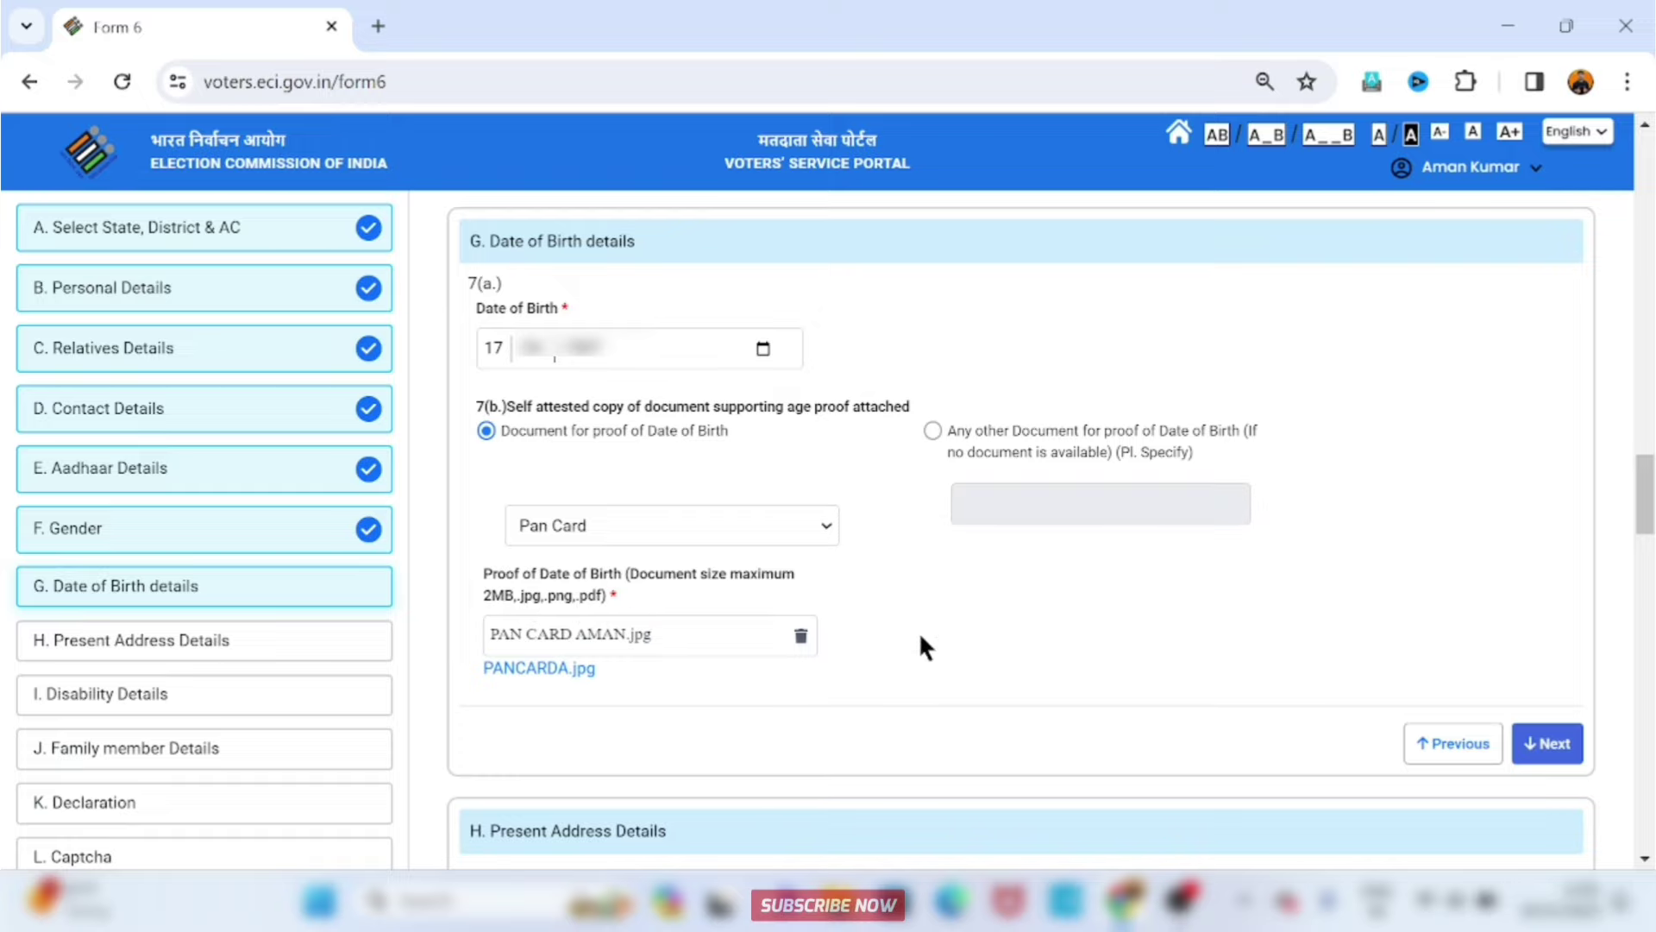
Advance to Present Address Details and fill in the street and village/town fields.
{"action": "left_click", "coordinate": [1554, 746]}
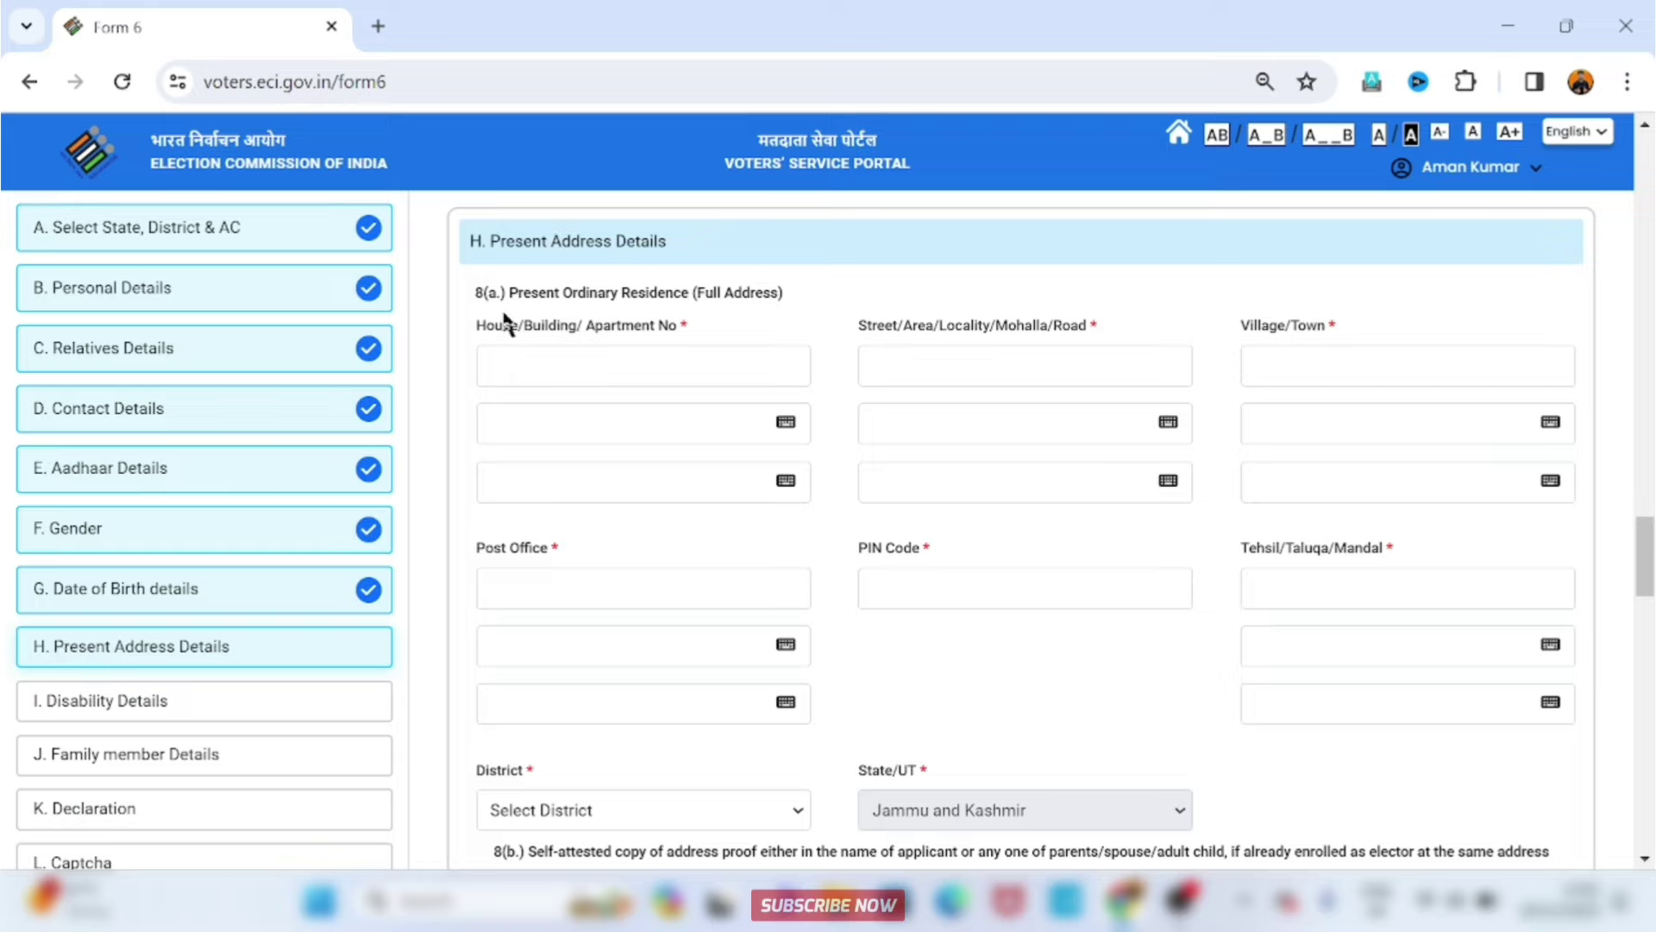
{"action": "left_click_drag", "start_coordinate": [486, 241], "coordinate": [680, 236]}
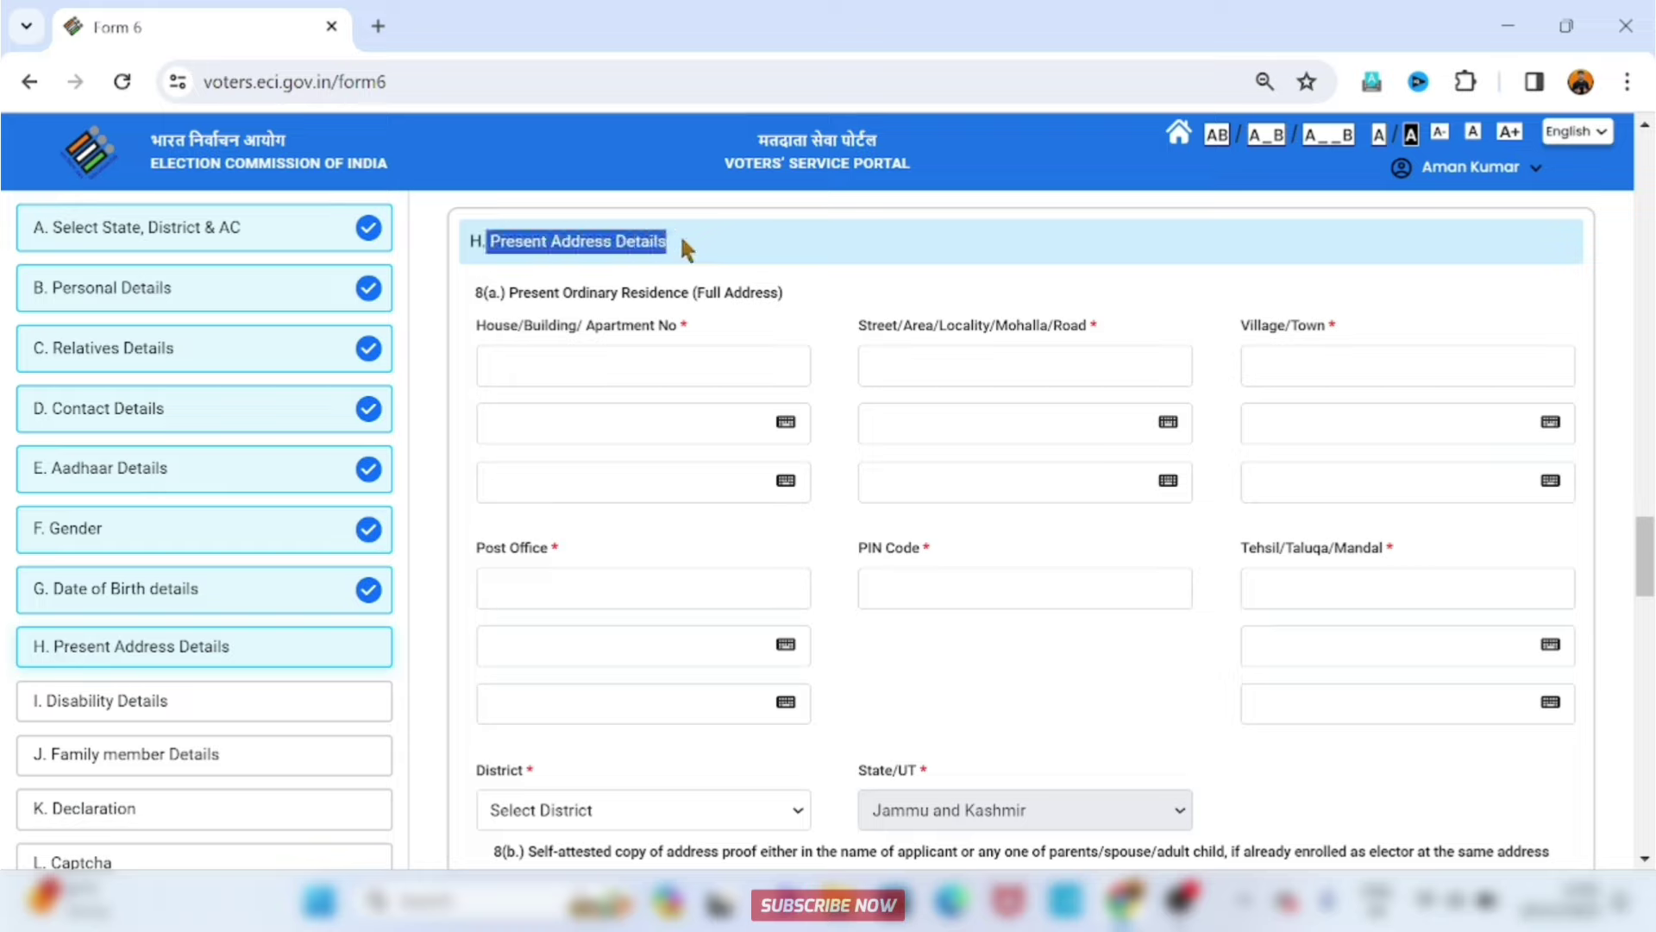
{"action": "left_click_drag", "start_coordinate": [715, 330], "coordinate": [464, 324]}
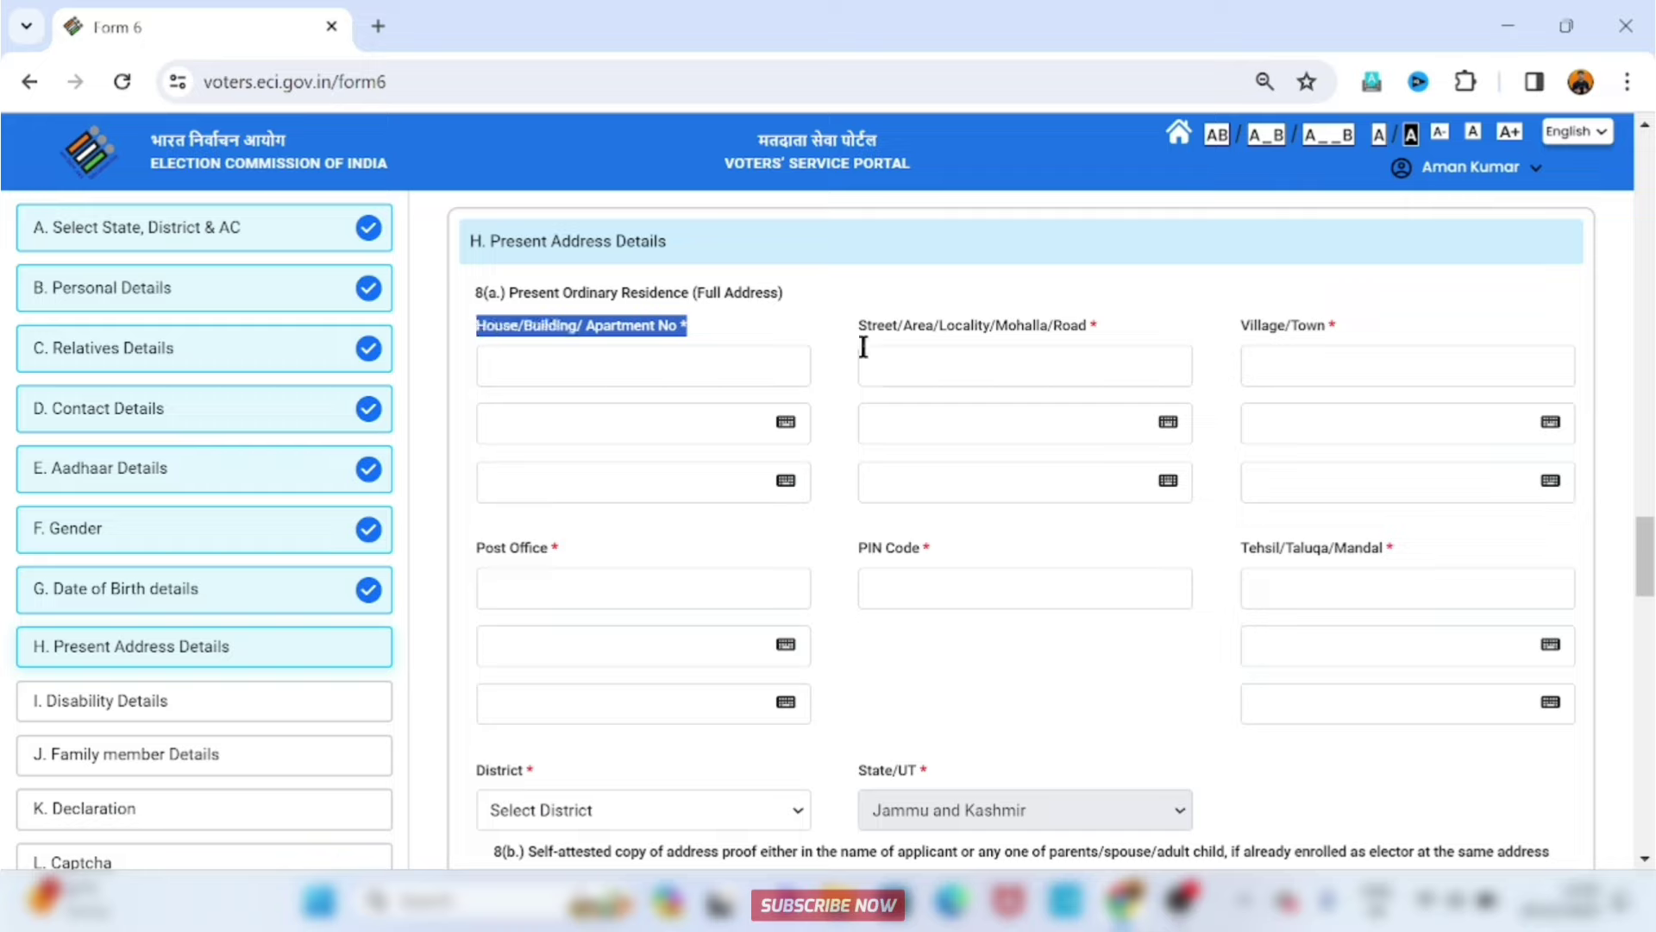
{"action": "left_click_drag", "start_coordinate": [857, 328], "coordinate": [1097, 333]}
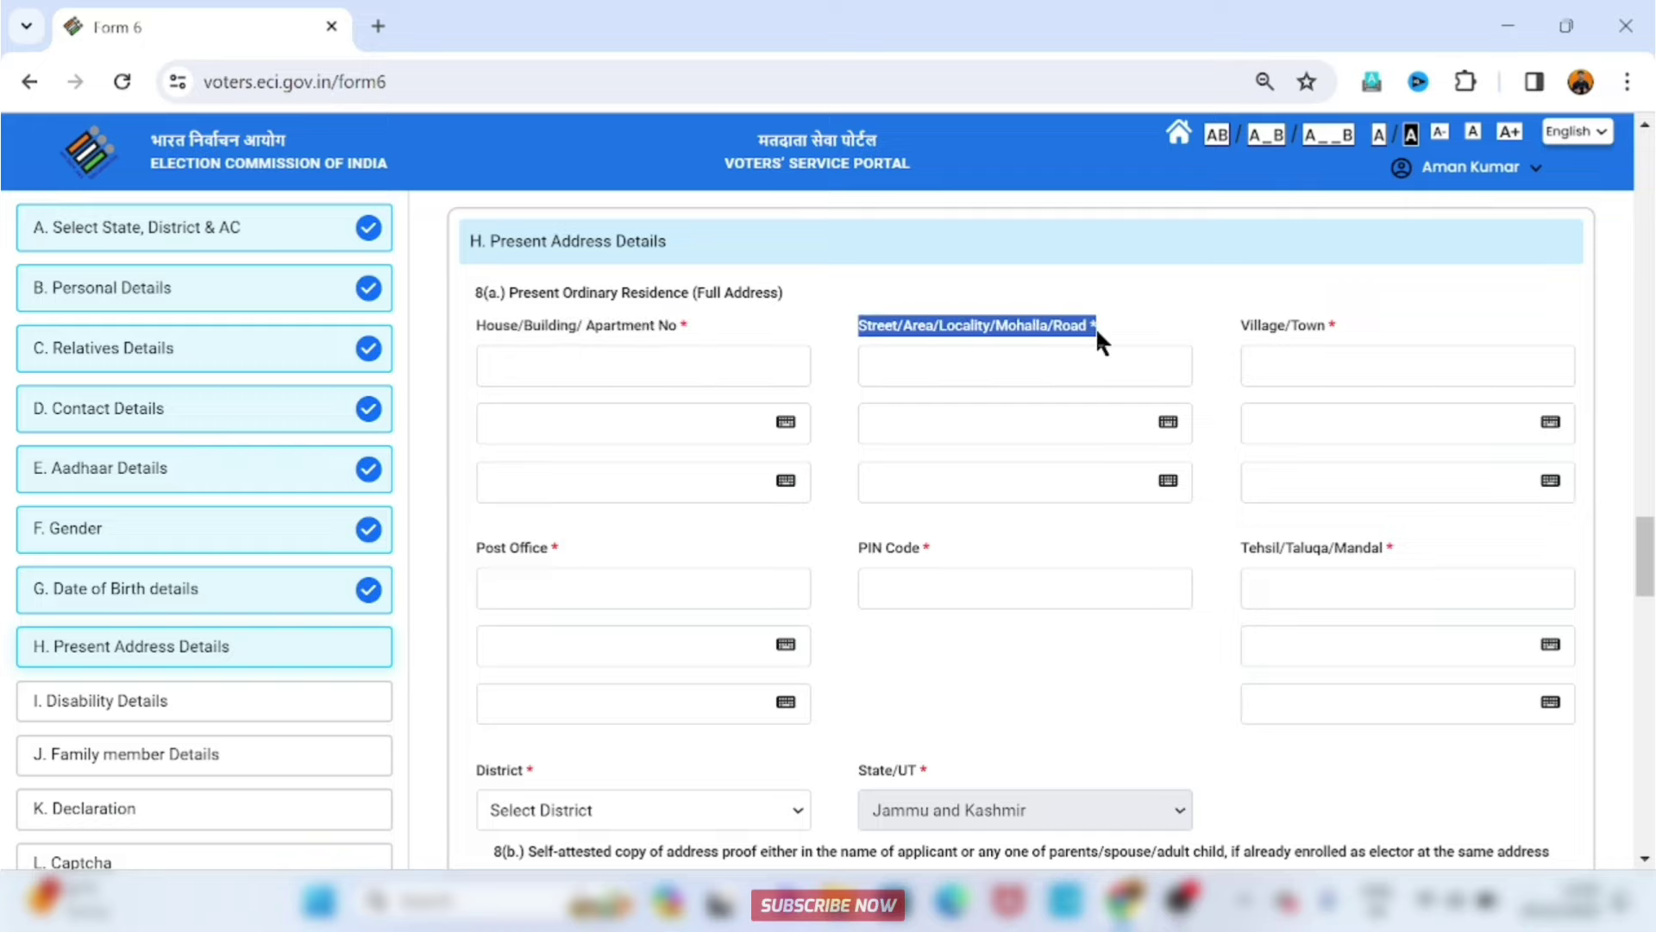
{"action": "left_click", "coordinate": [1096, 328]}
{"action": "left_click", "coordinate": [988, 359]}
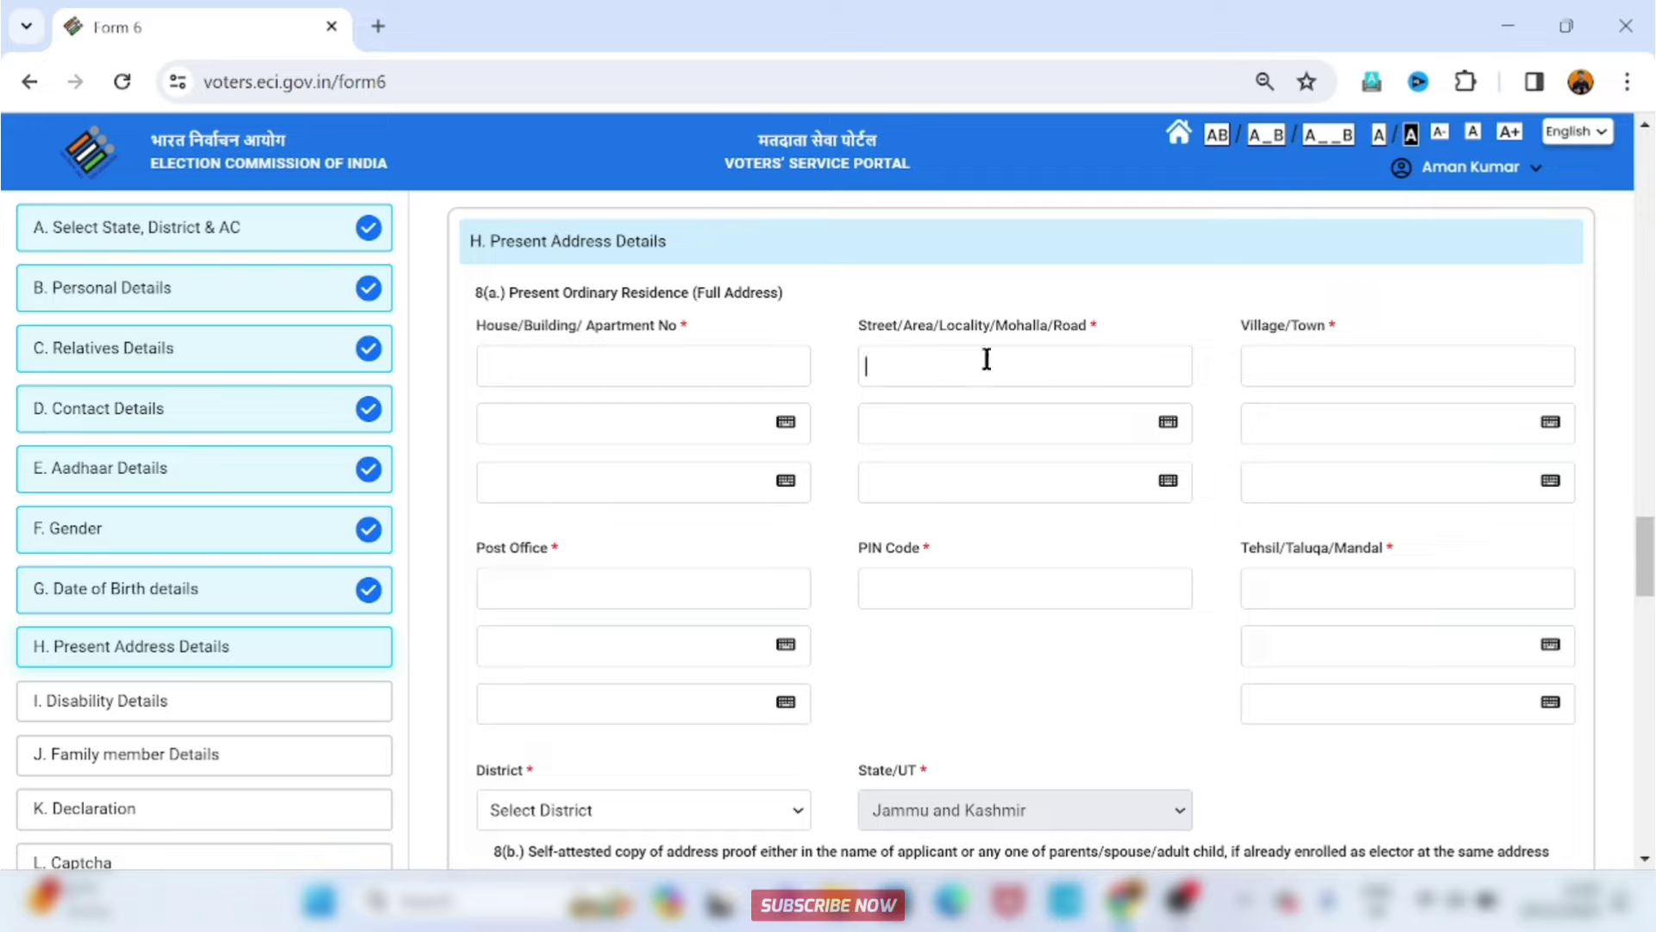
{"action": "left_click_drag", "start_coordinate": [1246, 326], "coordinate": [1392, 327]}
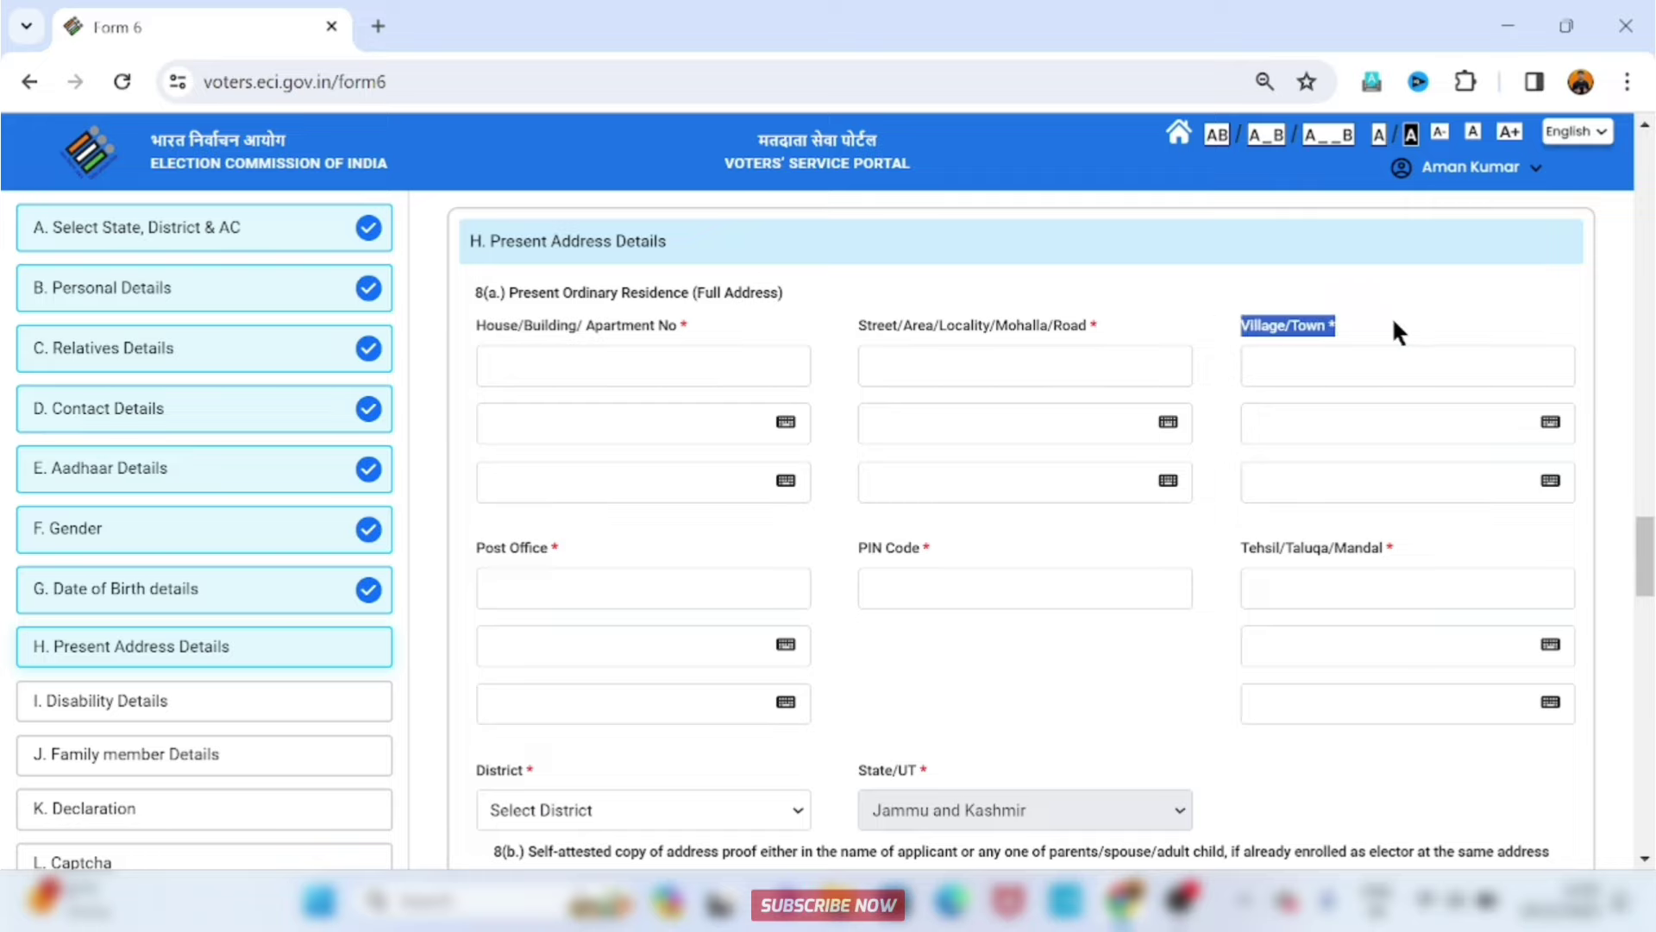
{"action": "left_click", "coordinate": [1282, 362]}
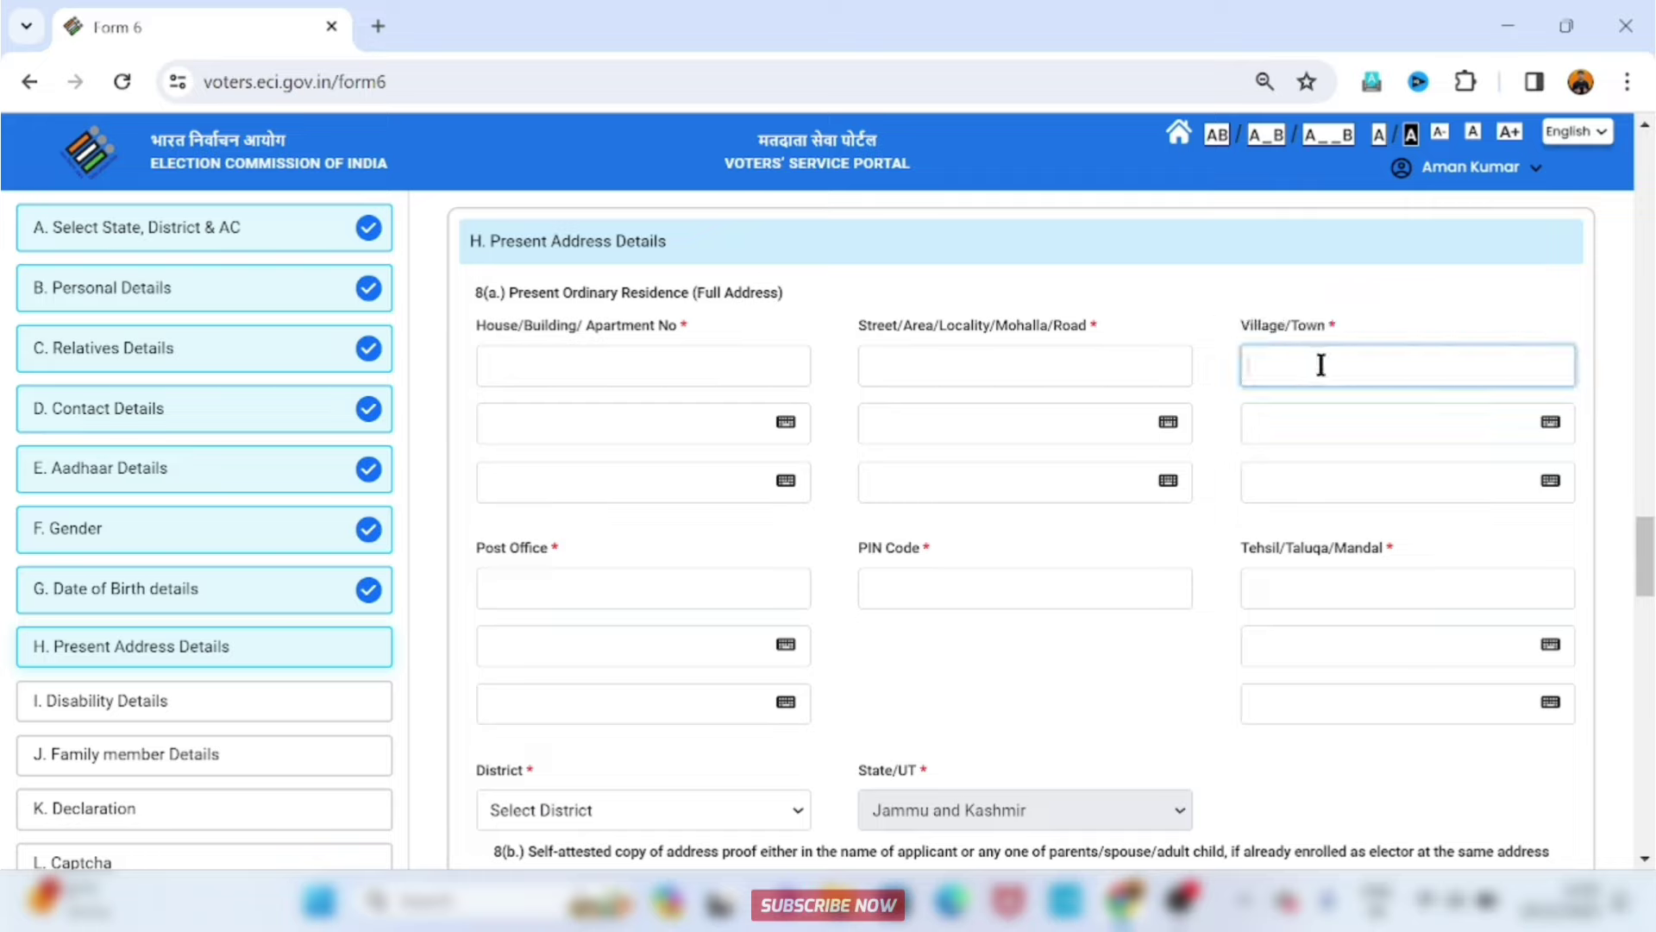
Fill in the house number, post office, PIN code and tehsil fields.
{"action": "left_click", "coordinate": [507, 359]}
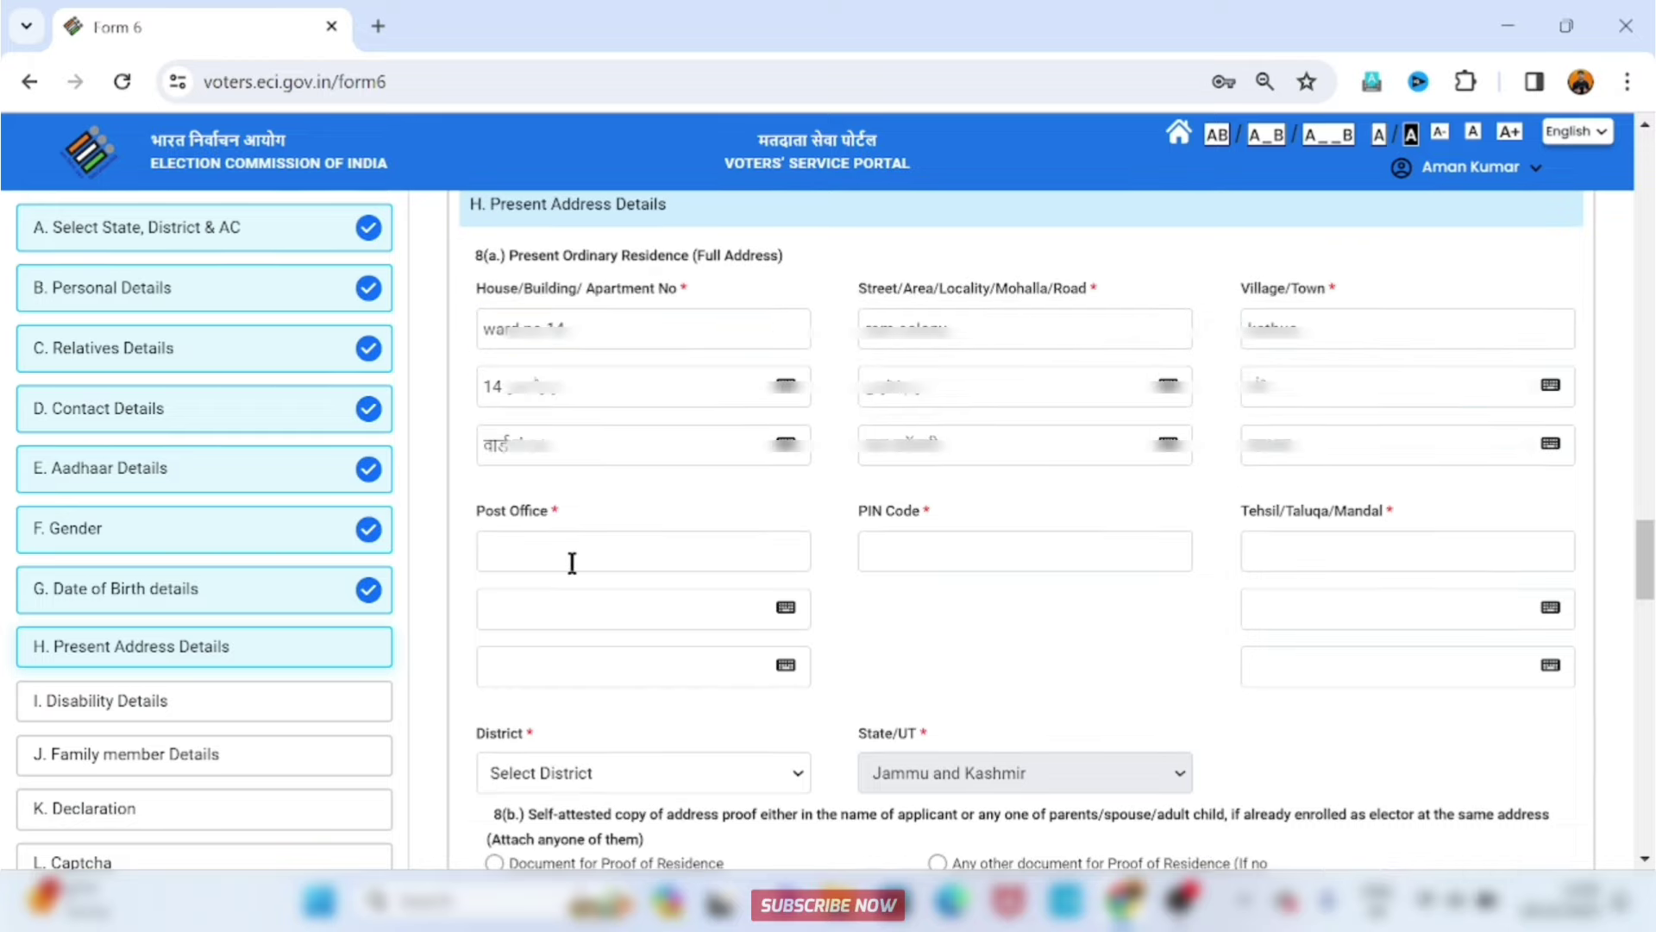
{"action": "left_click", "coordinate": [570, 562]}
{"action": "left_click", "coordinate": [954, 547]}
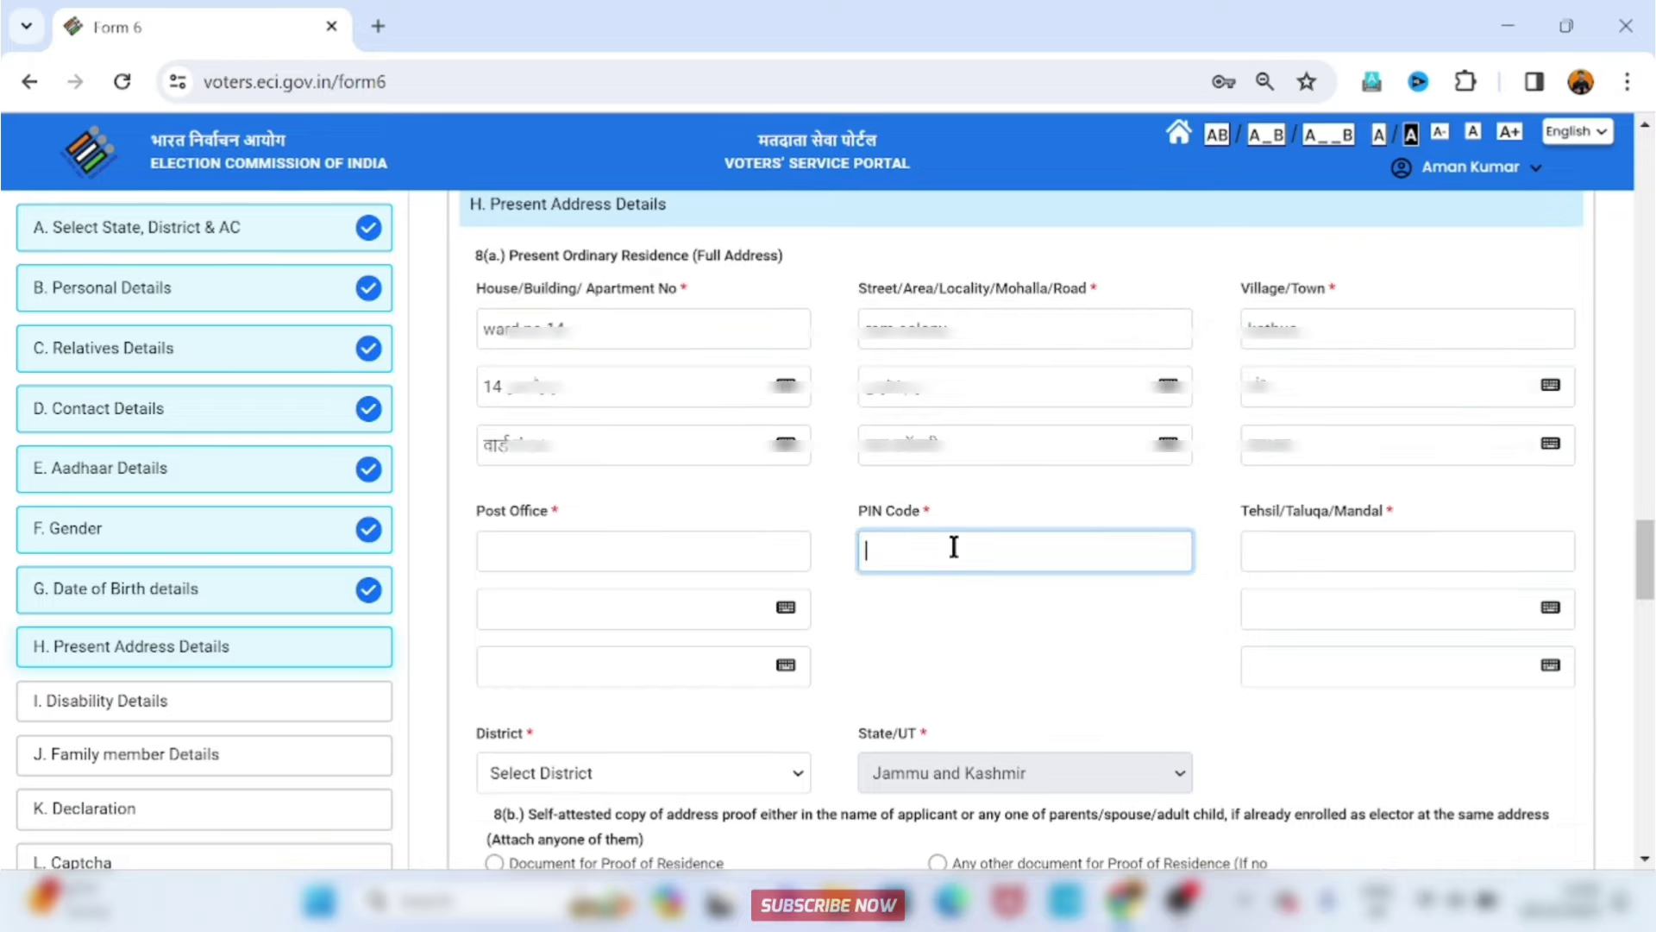
{"action": "left_click", "coordinate": [1302, 558]}
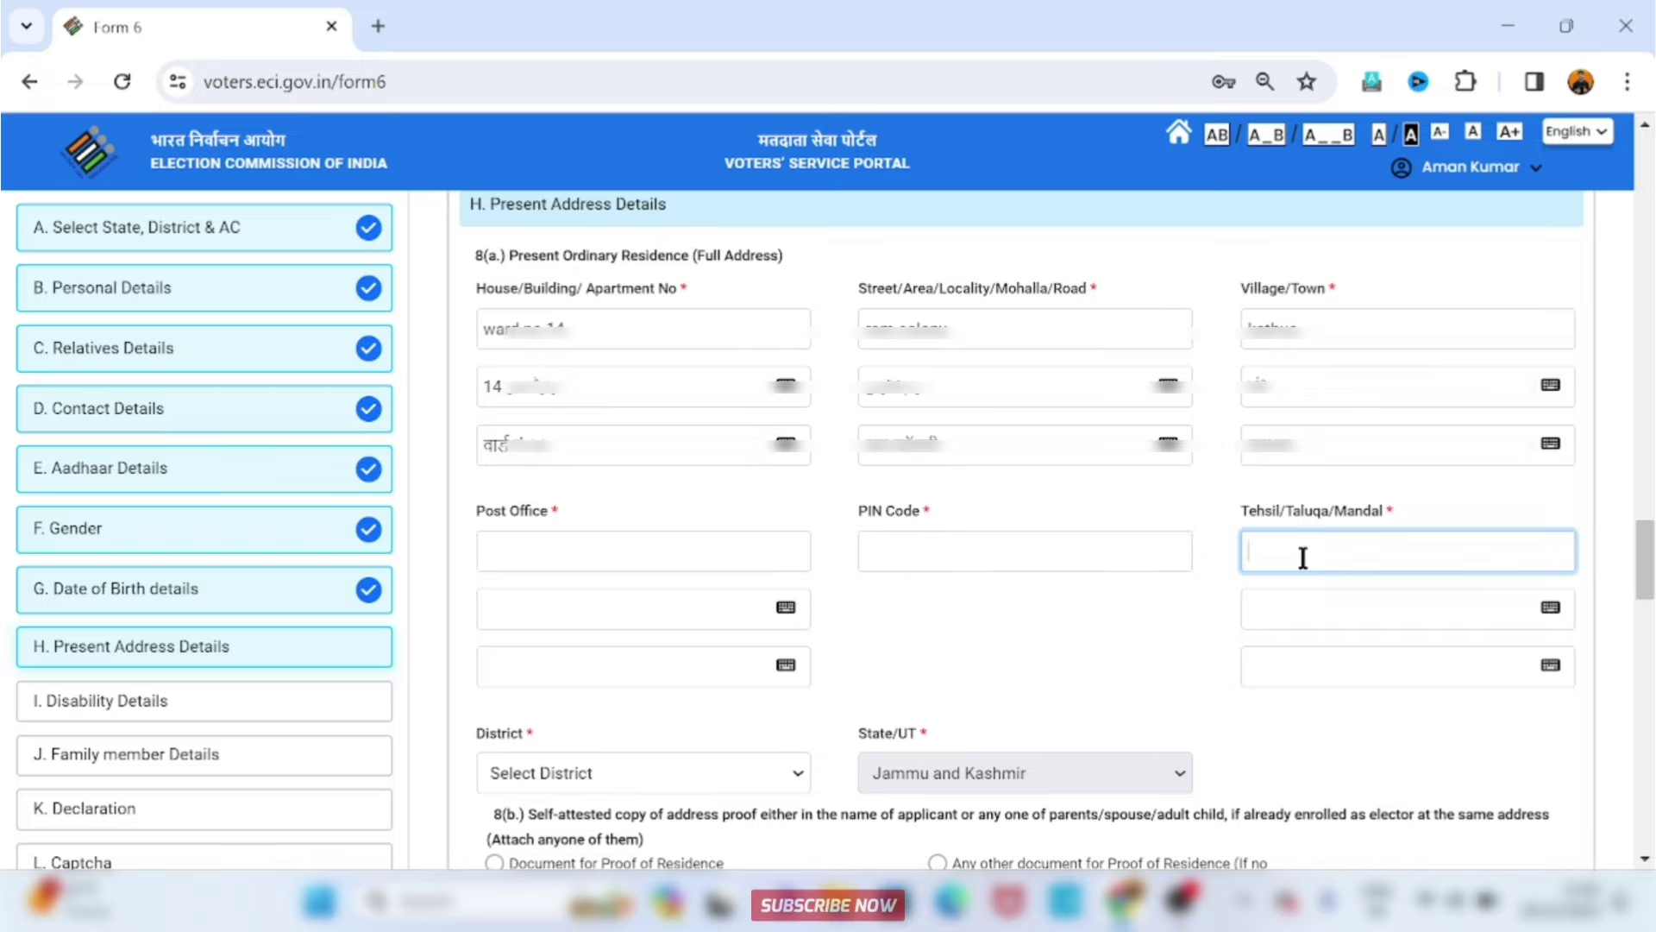
{"action": "left_click", "coordinate": [629, 543]}
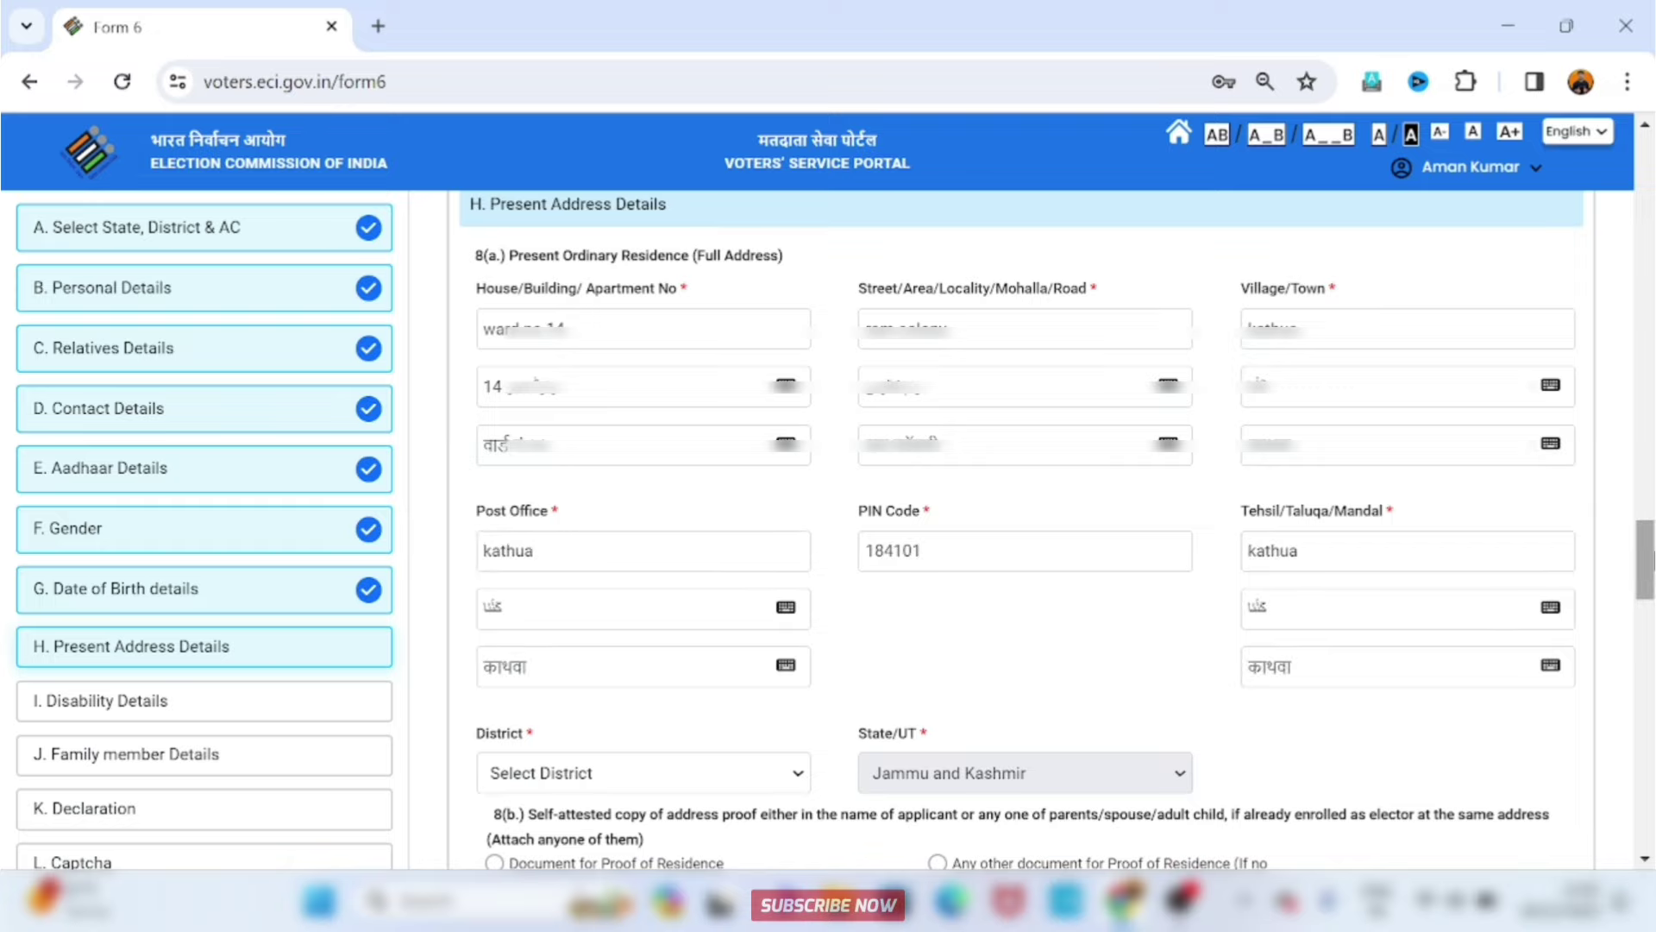
{"action": "scroll", "coordinate": [581, 372], "scroll_direction": "down", "scroll_amount": 4}
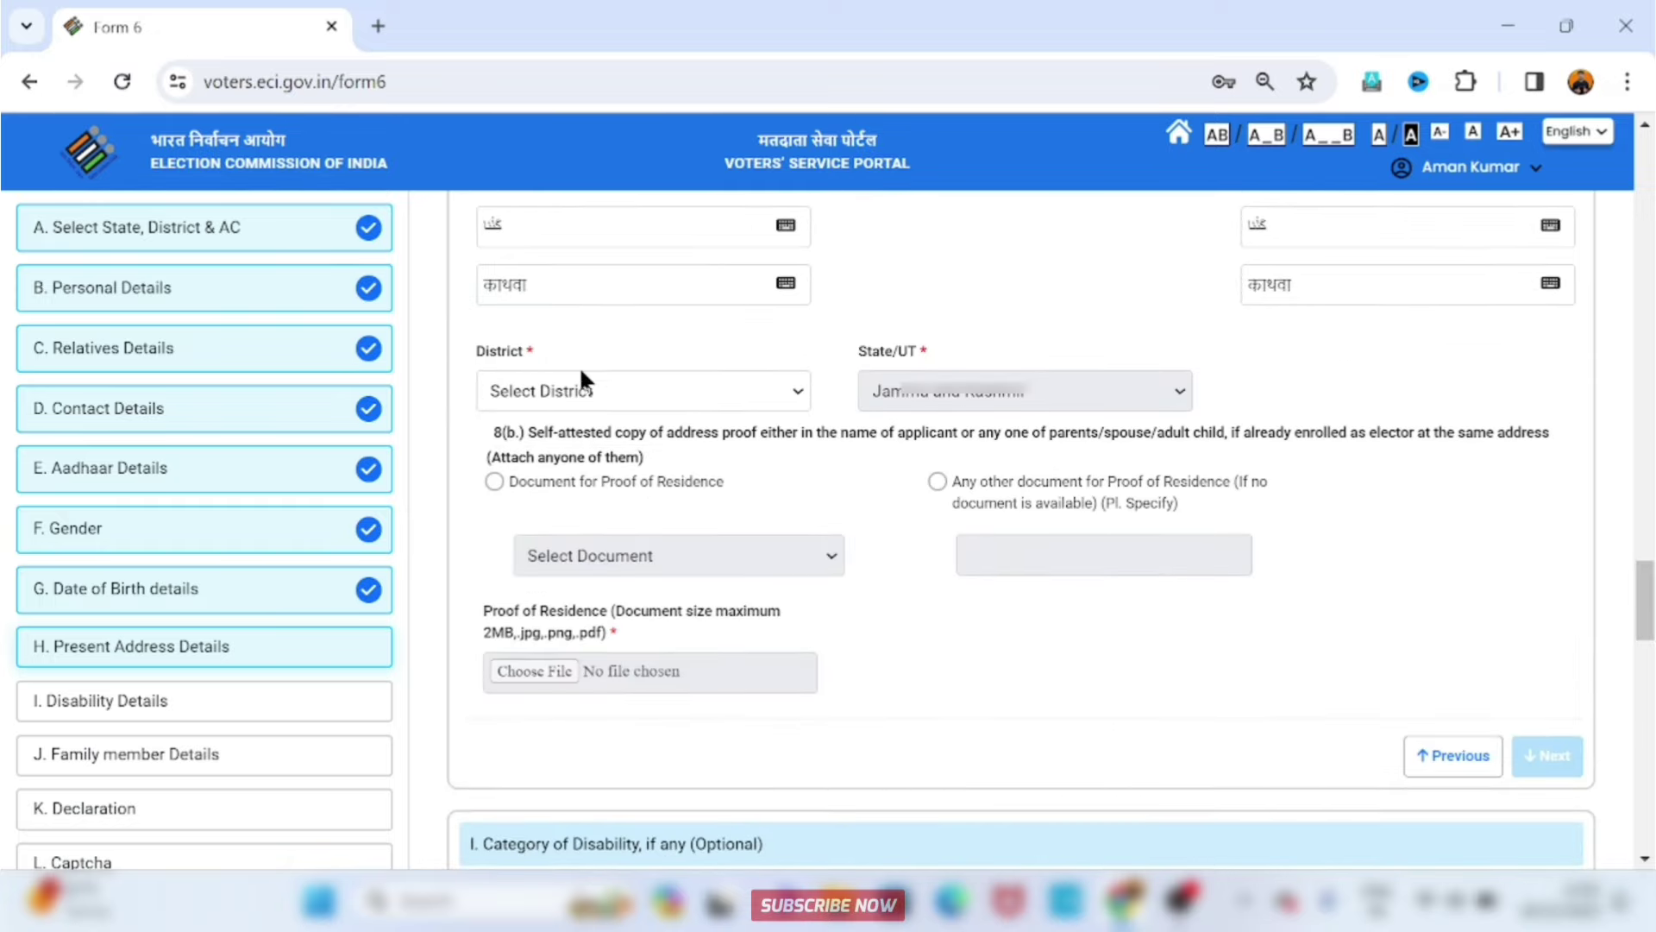
Choose the district and upload the e-Aadhaar PDF as Aadhaar Card proof of residence.
{"action": "left_click", "coordinate": [533, 398]}
{"action": "left_click", "coordinate": [547, 450]}
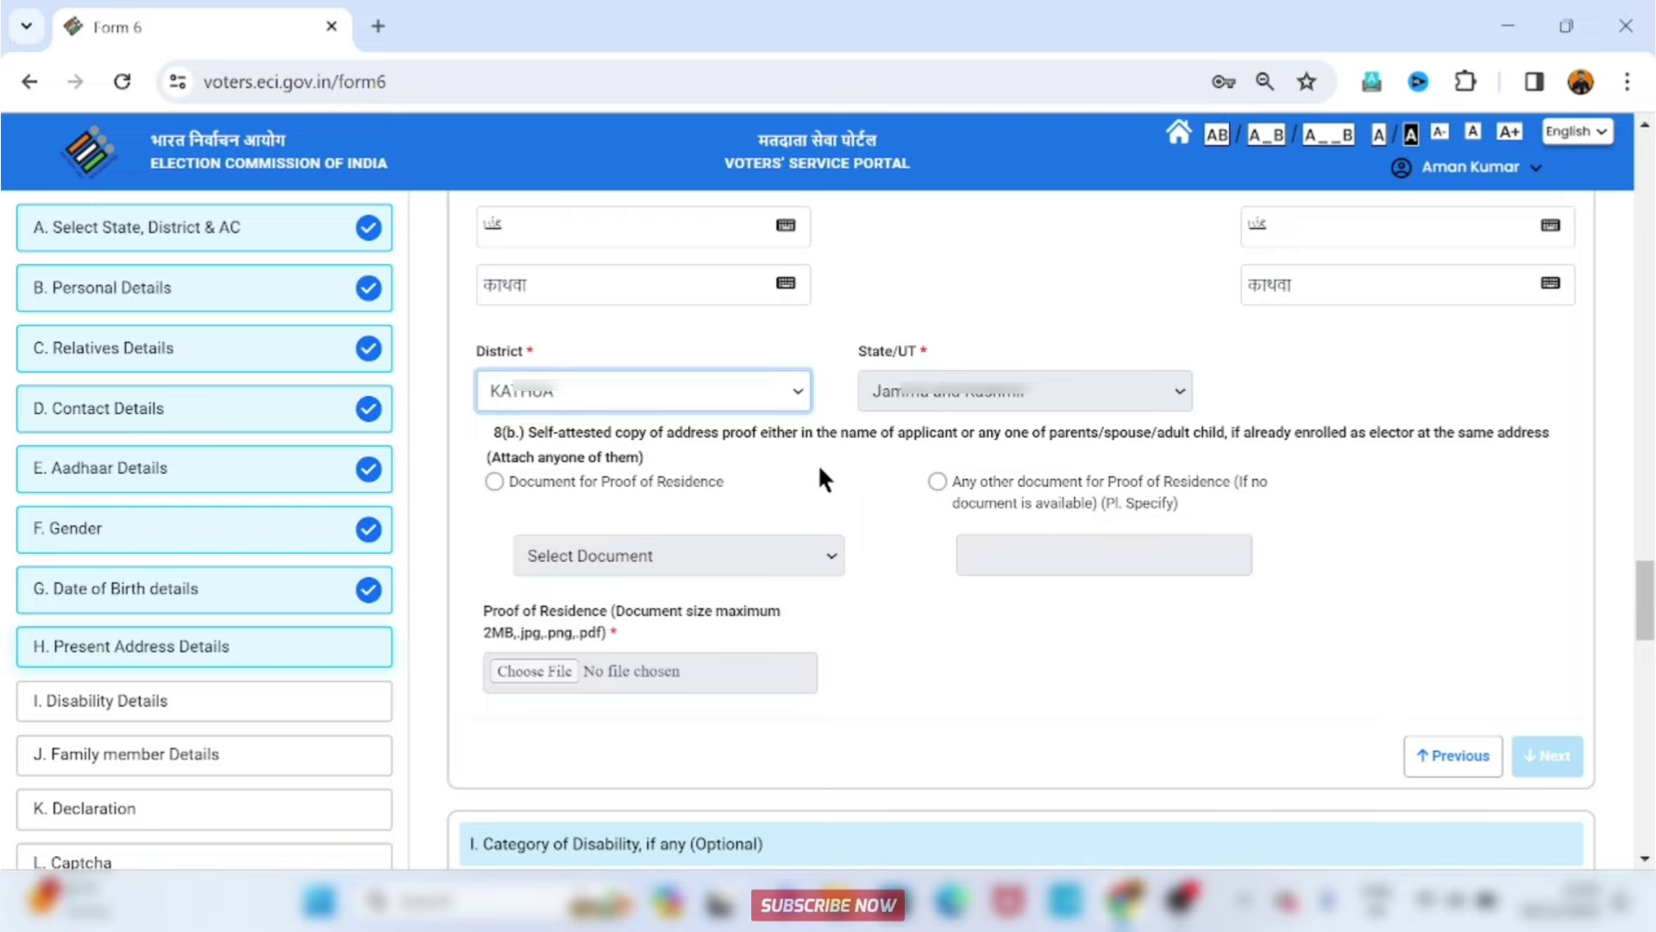
{"action": "left_click", "coordinate": [488, 482]}
{"action": "left_click", "coordinate": [608, 557]}
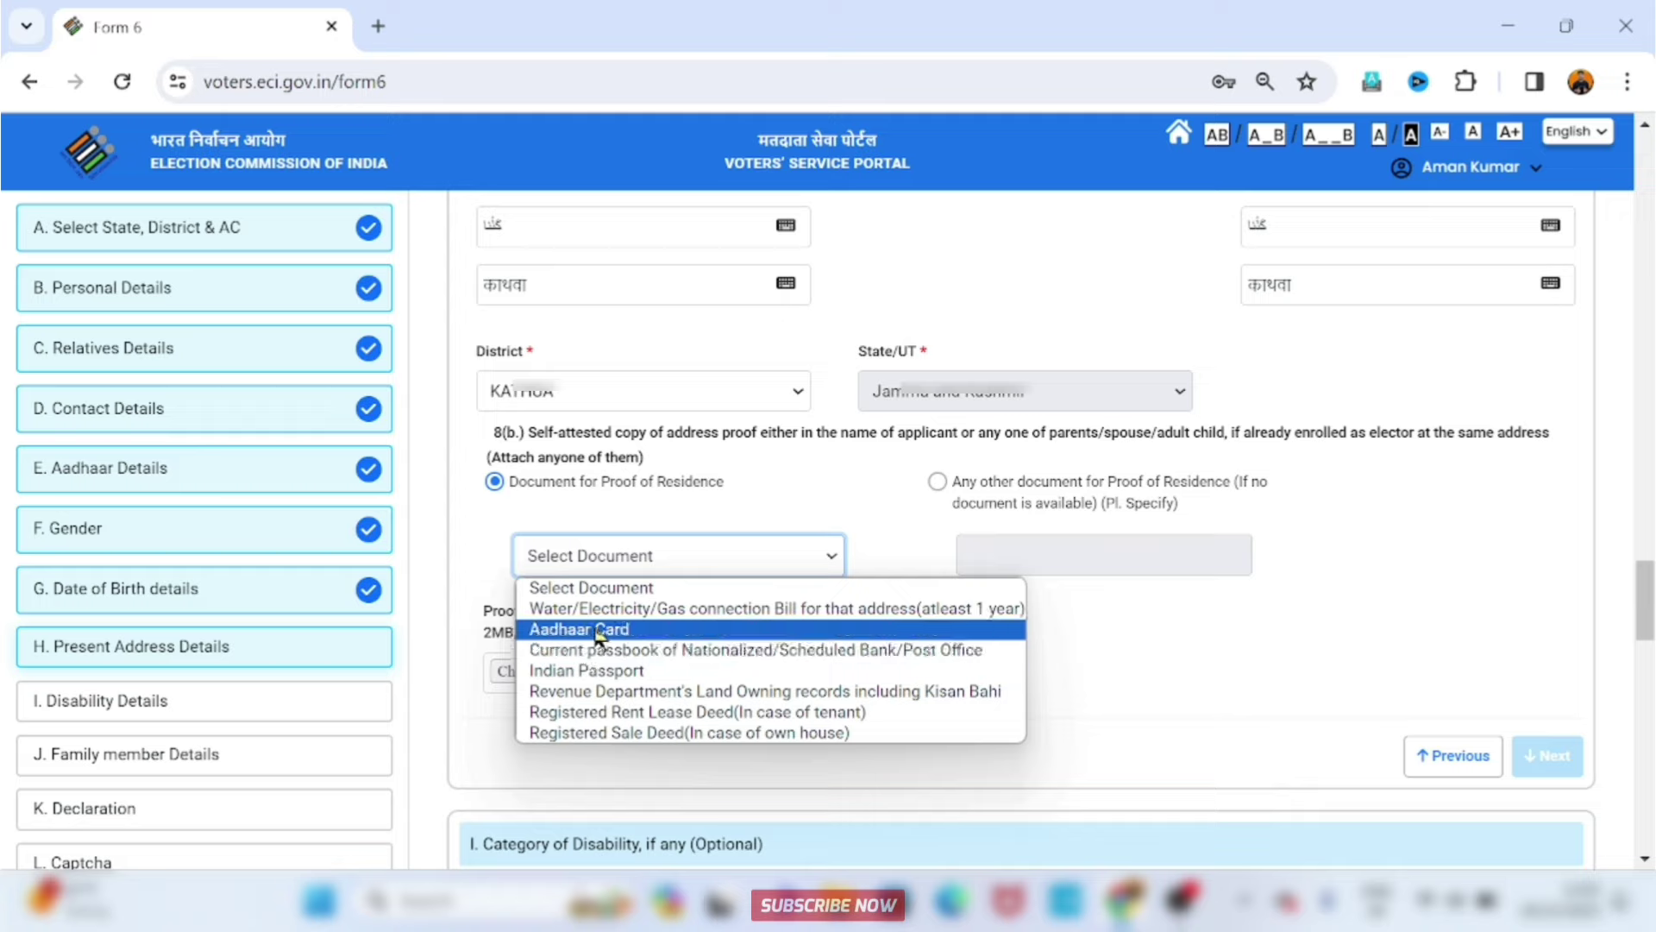
{"action": "left_click", "coordinate": [597, 636]}
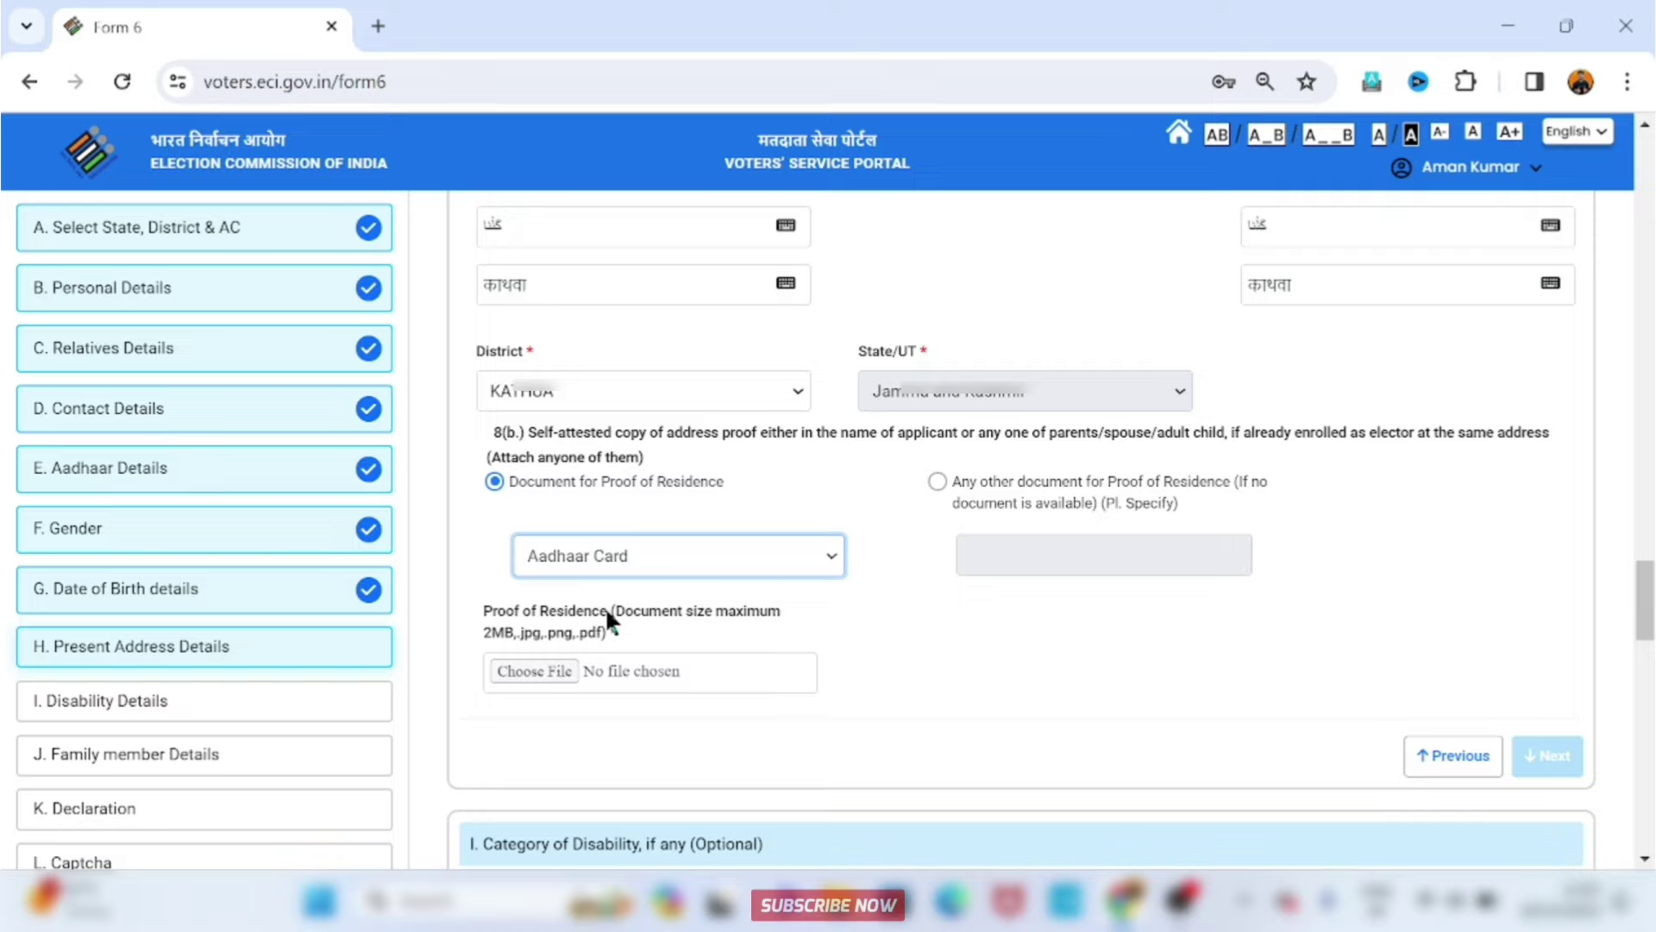
{"action": "left_click", "coordinate": [544, 671]}
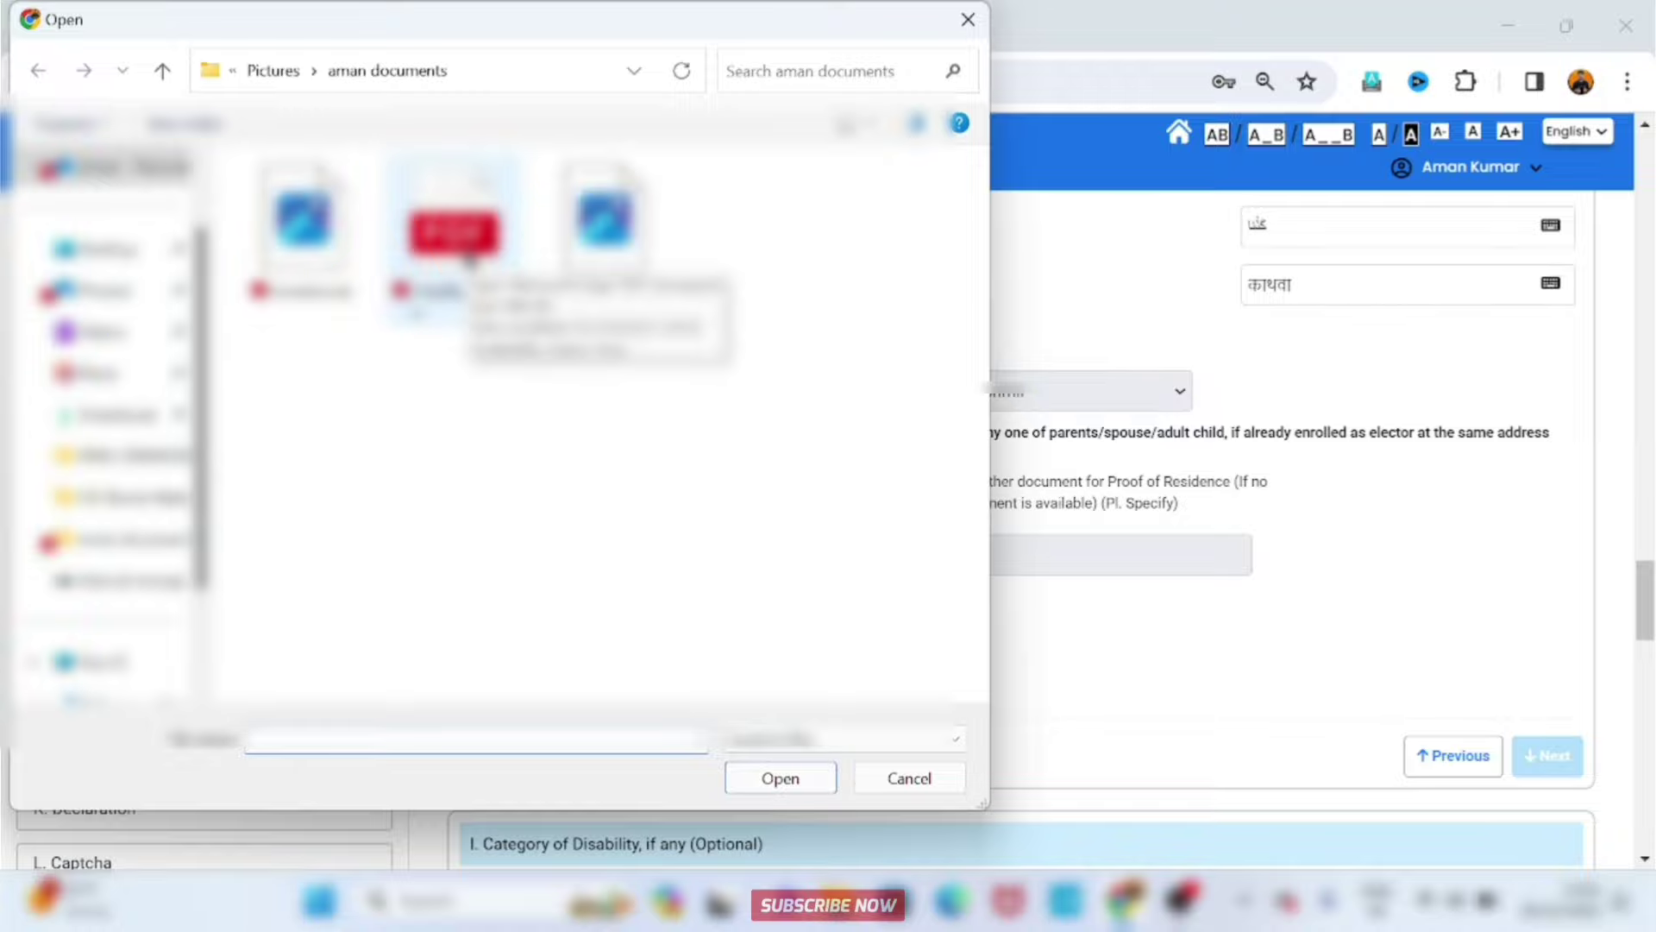
{"action": "left_click", "coordinate": [466, 259]}
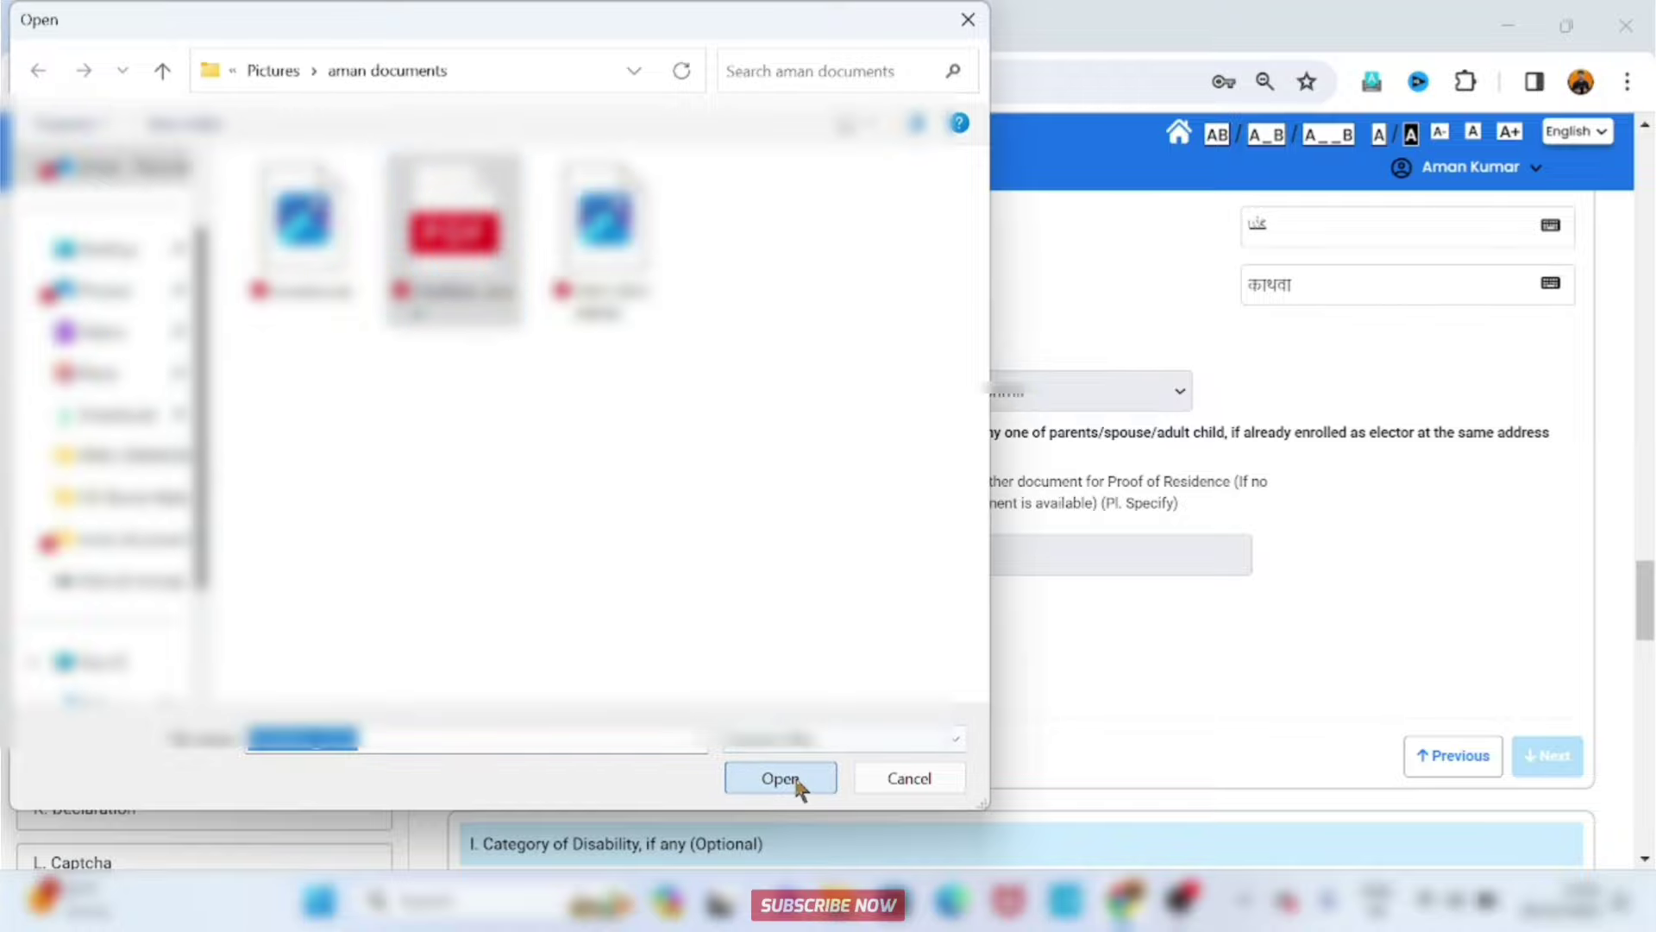
{"action": "left_click", "coordinate": [780, 779]}
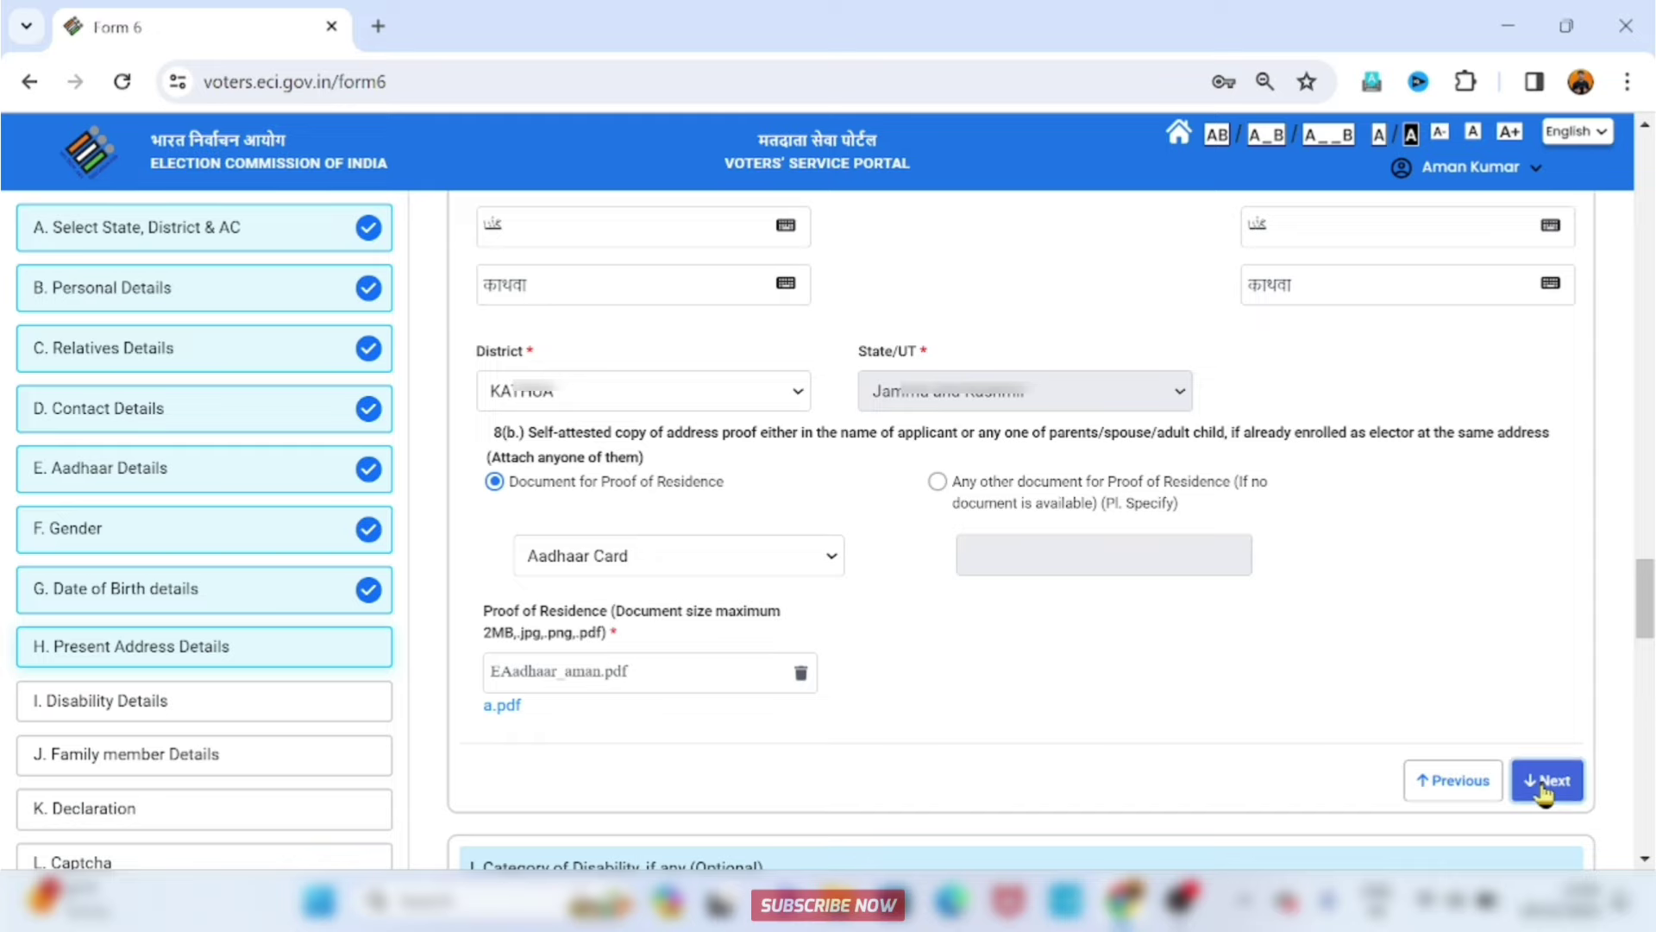
Continue past Present Address, leaving Category of Disability empty, to reach Family member Details.
{"action": "left_click", "coordinate": [1547, 781]}
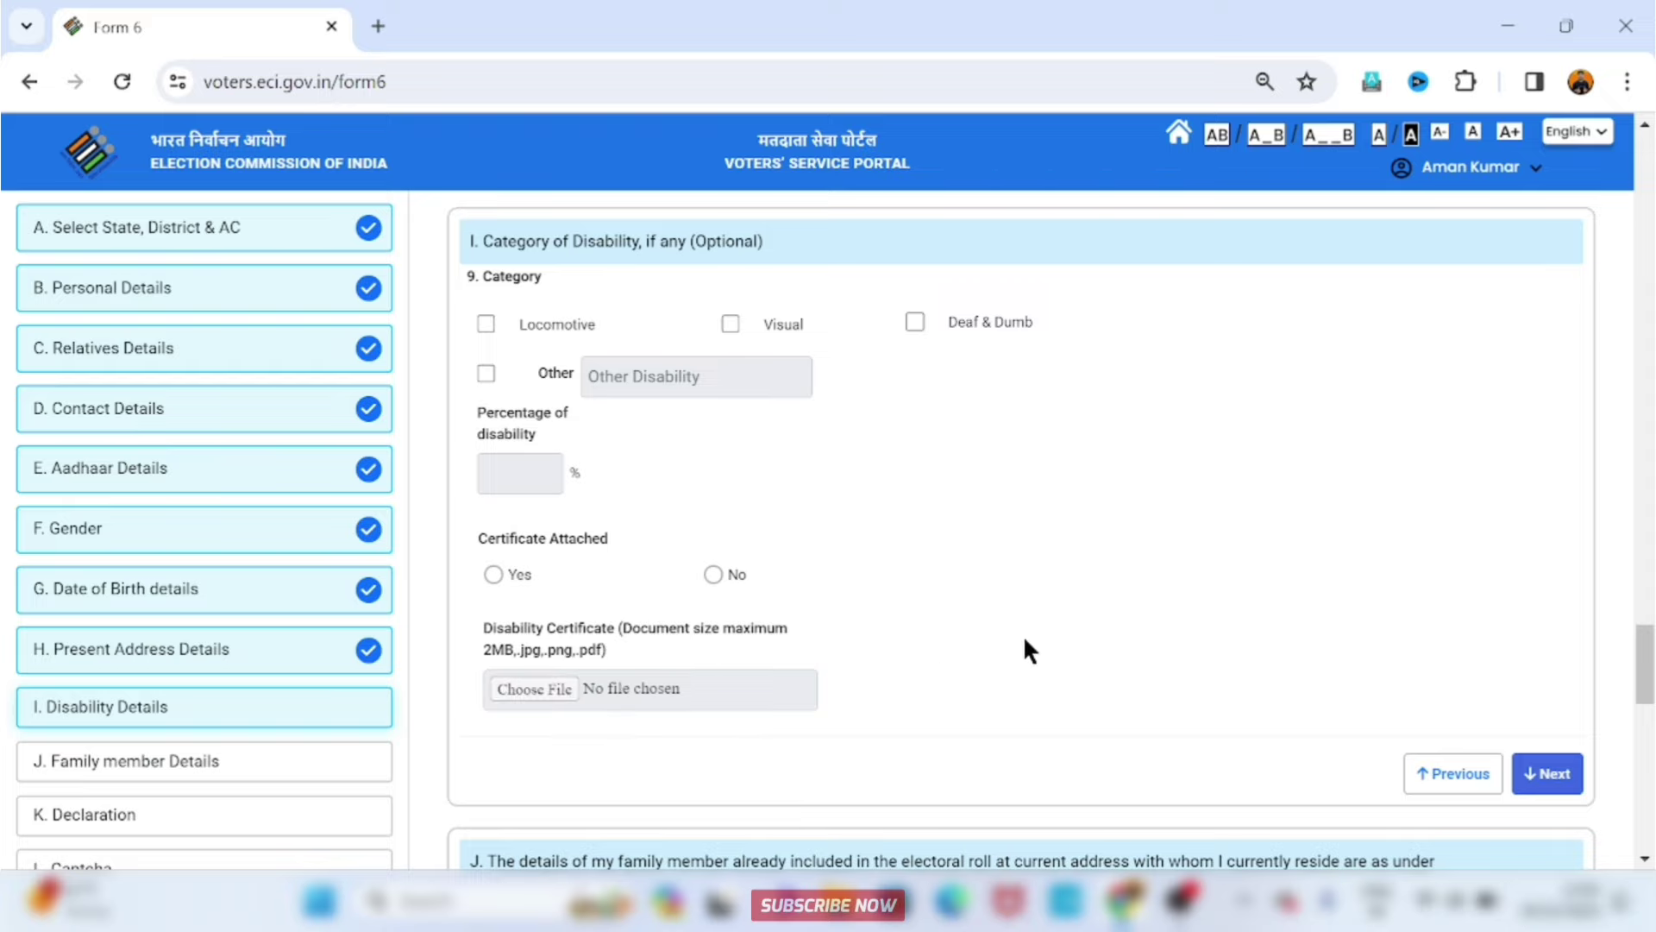
{"action": "left_click", "coordinate": [1568, 781]}
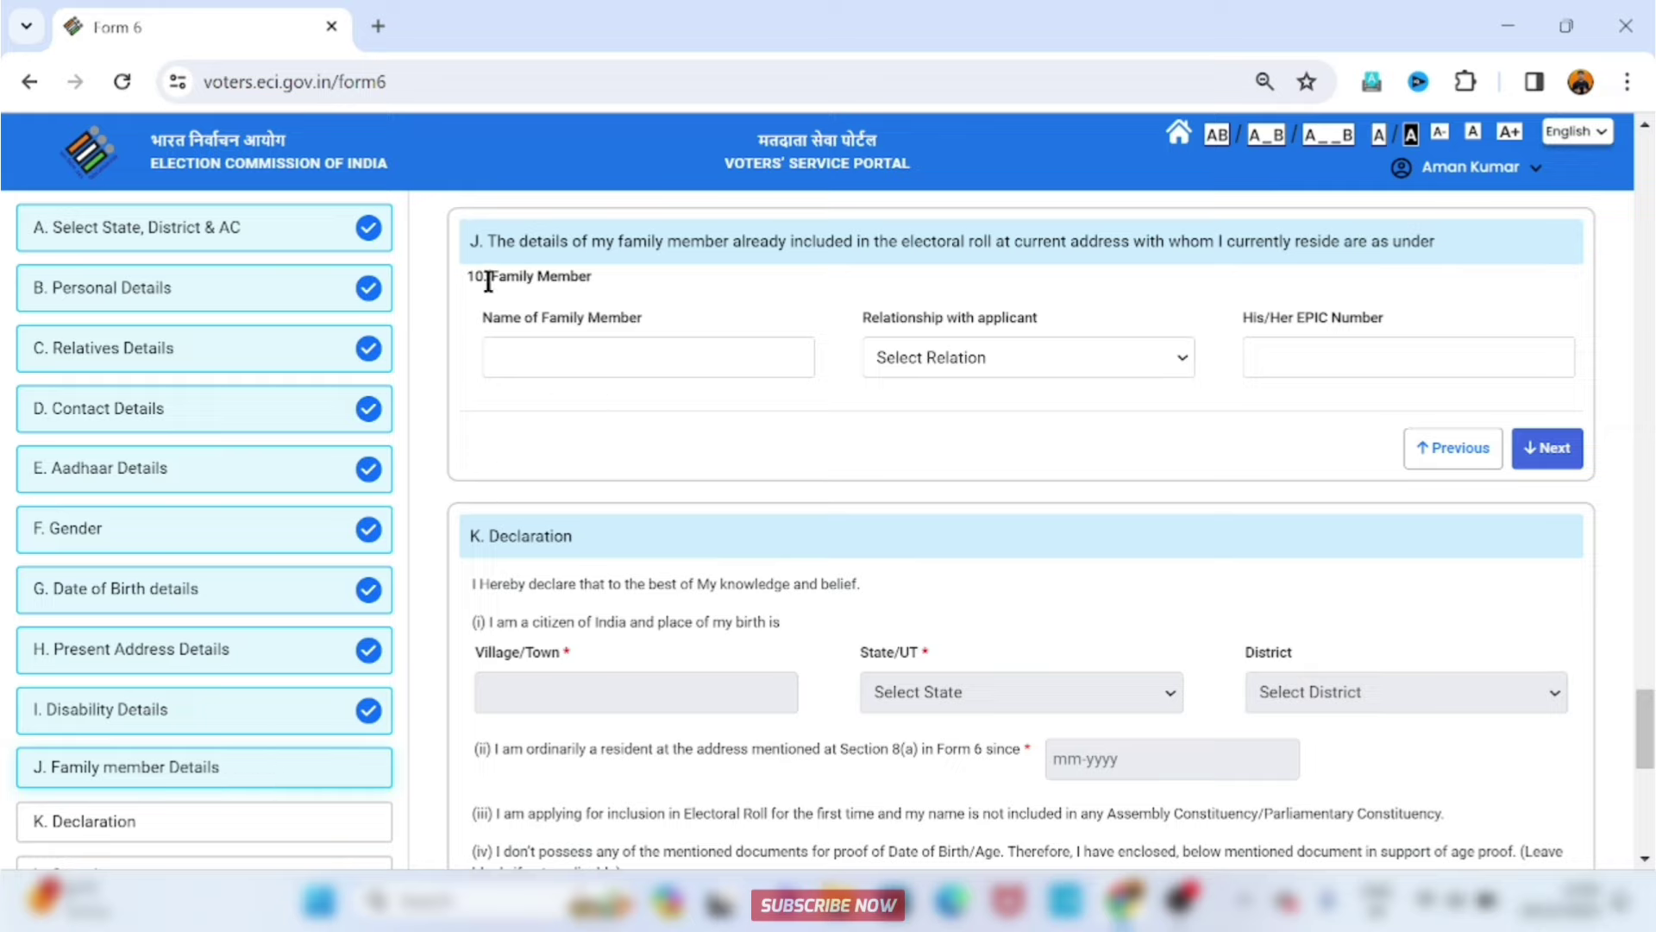
Paste the father's name, set relationship to Father, paste his EPIC number, and continue.
{"action": "left_click_drag", "start_coordinate": [500, 276], "coordinate": [596, 273]}
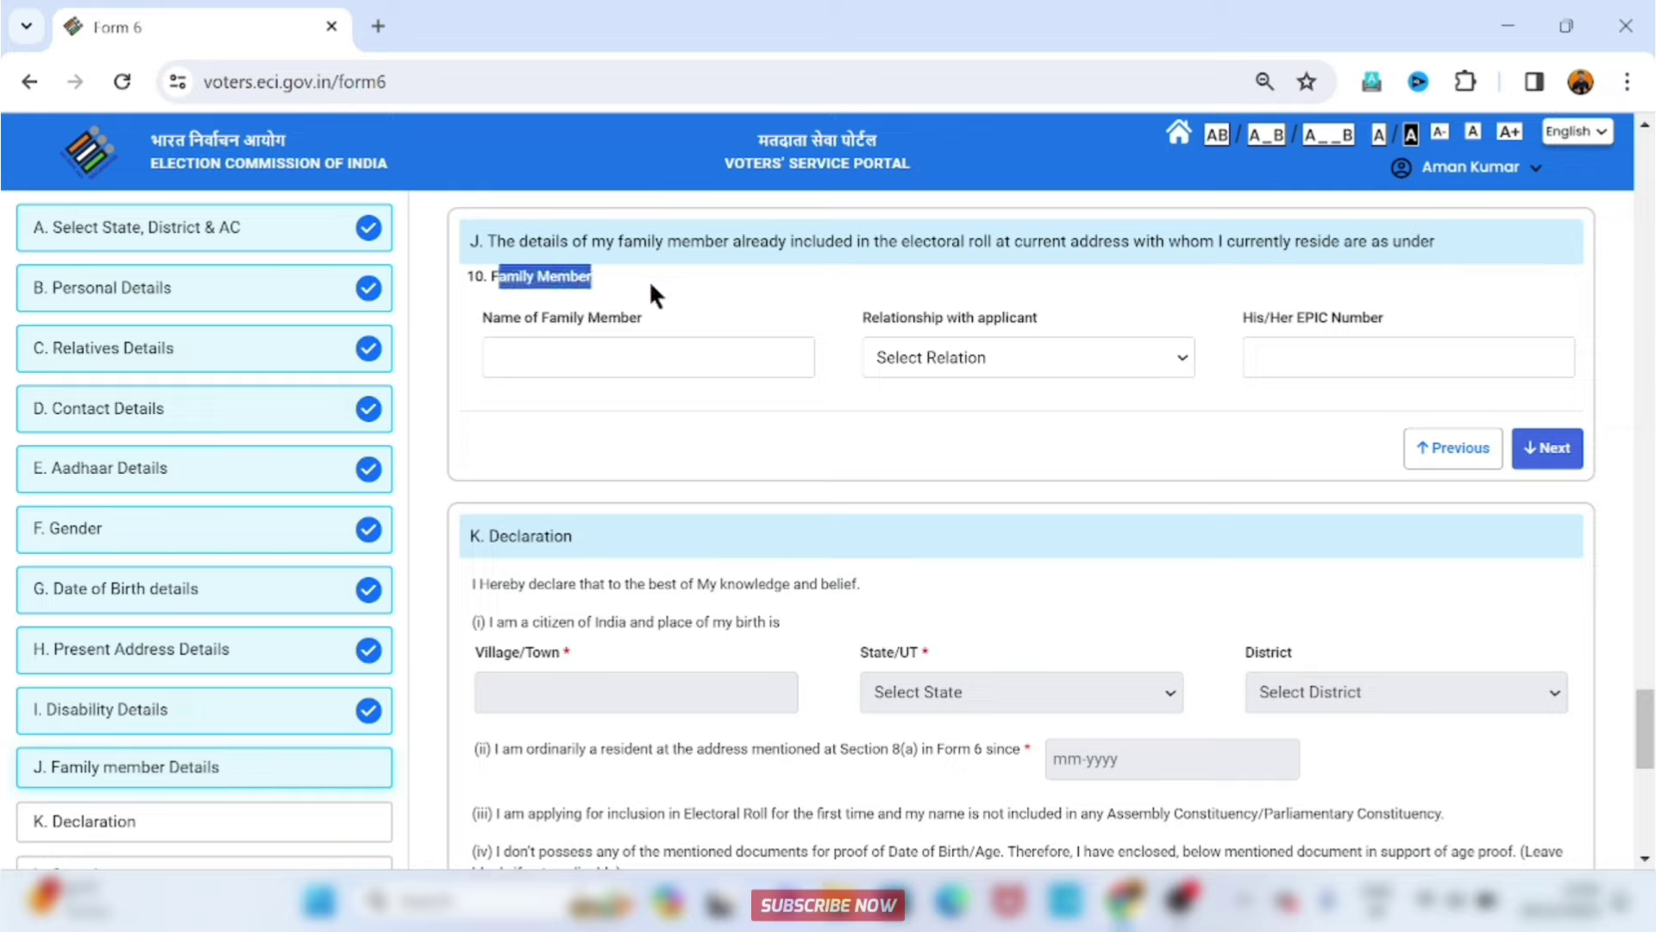
{"action": "left_click", "coordinate": [547, 344]}
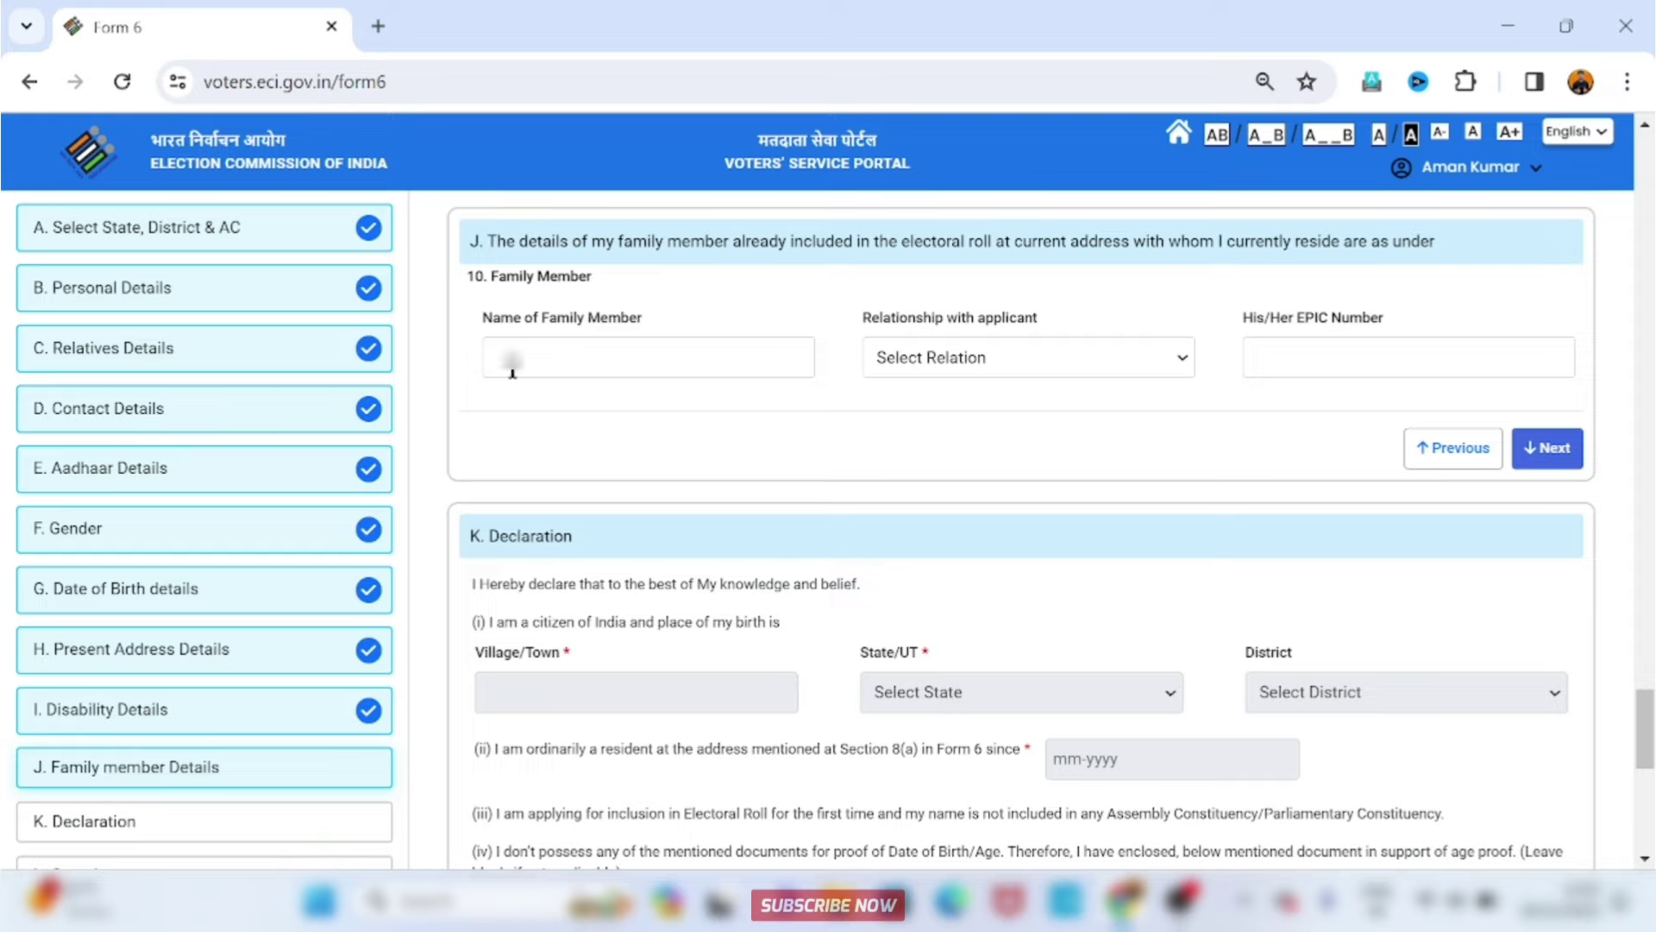
{"action": "key", "text": "ctrl+v"}
{"action": "left_click", "coordinate": [1059, 355]}
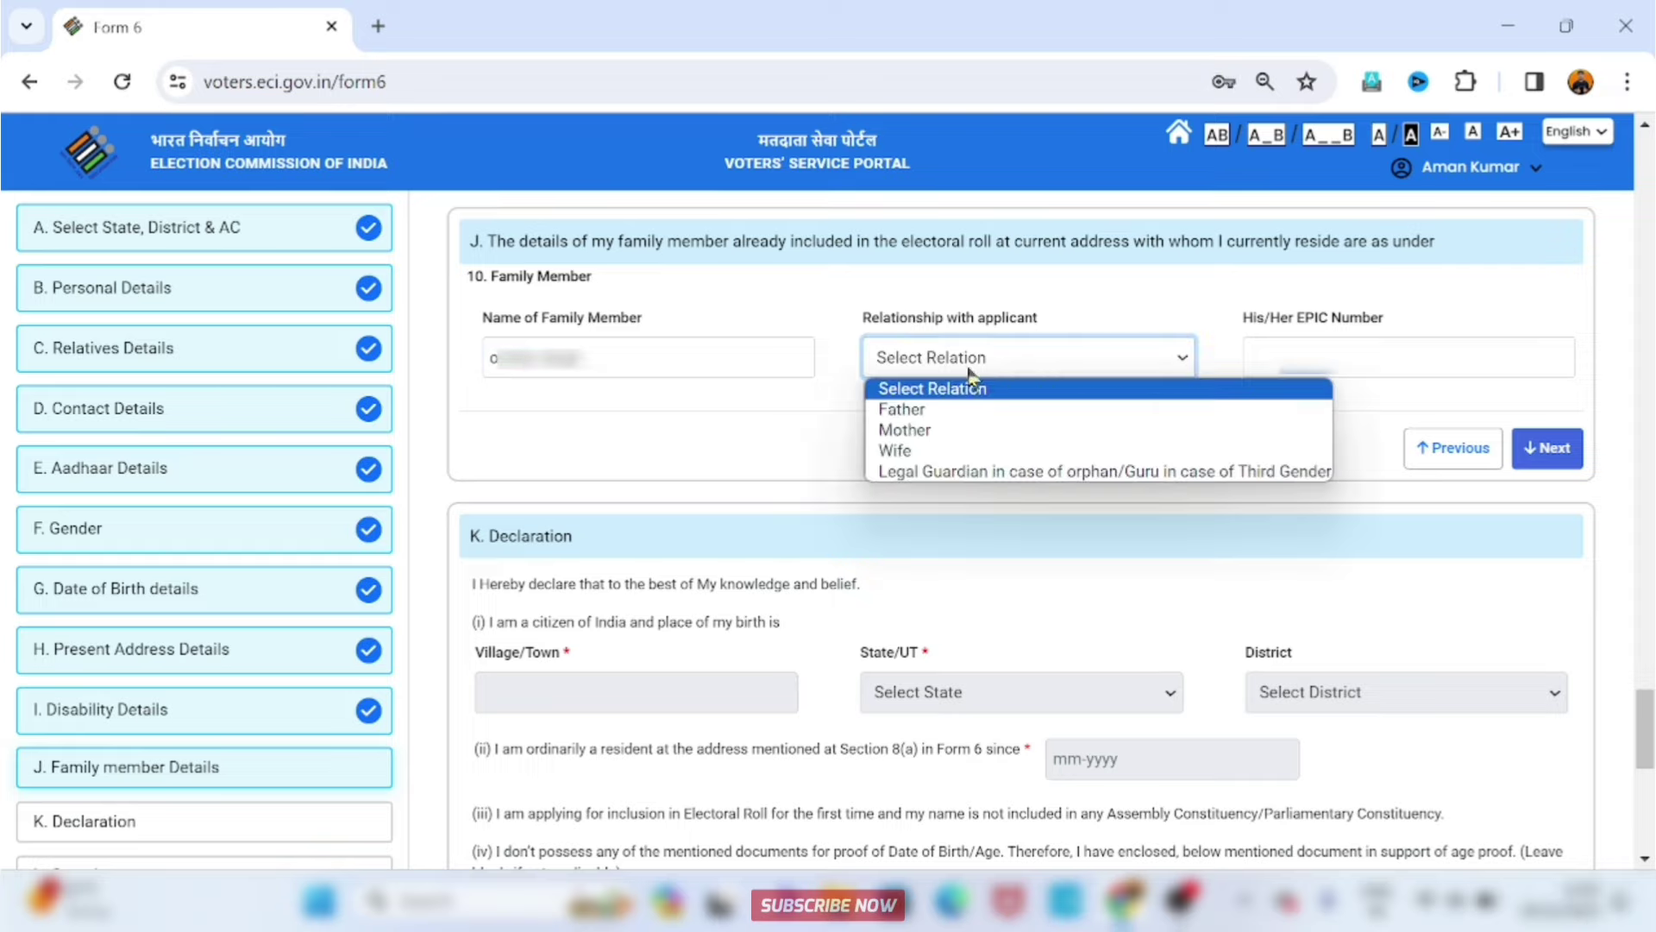
{"action": "left_click", "coordinate": [951, 411]}
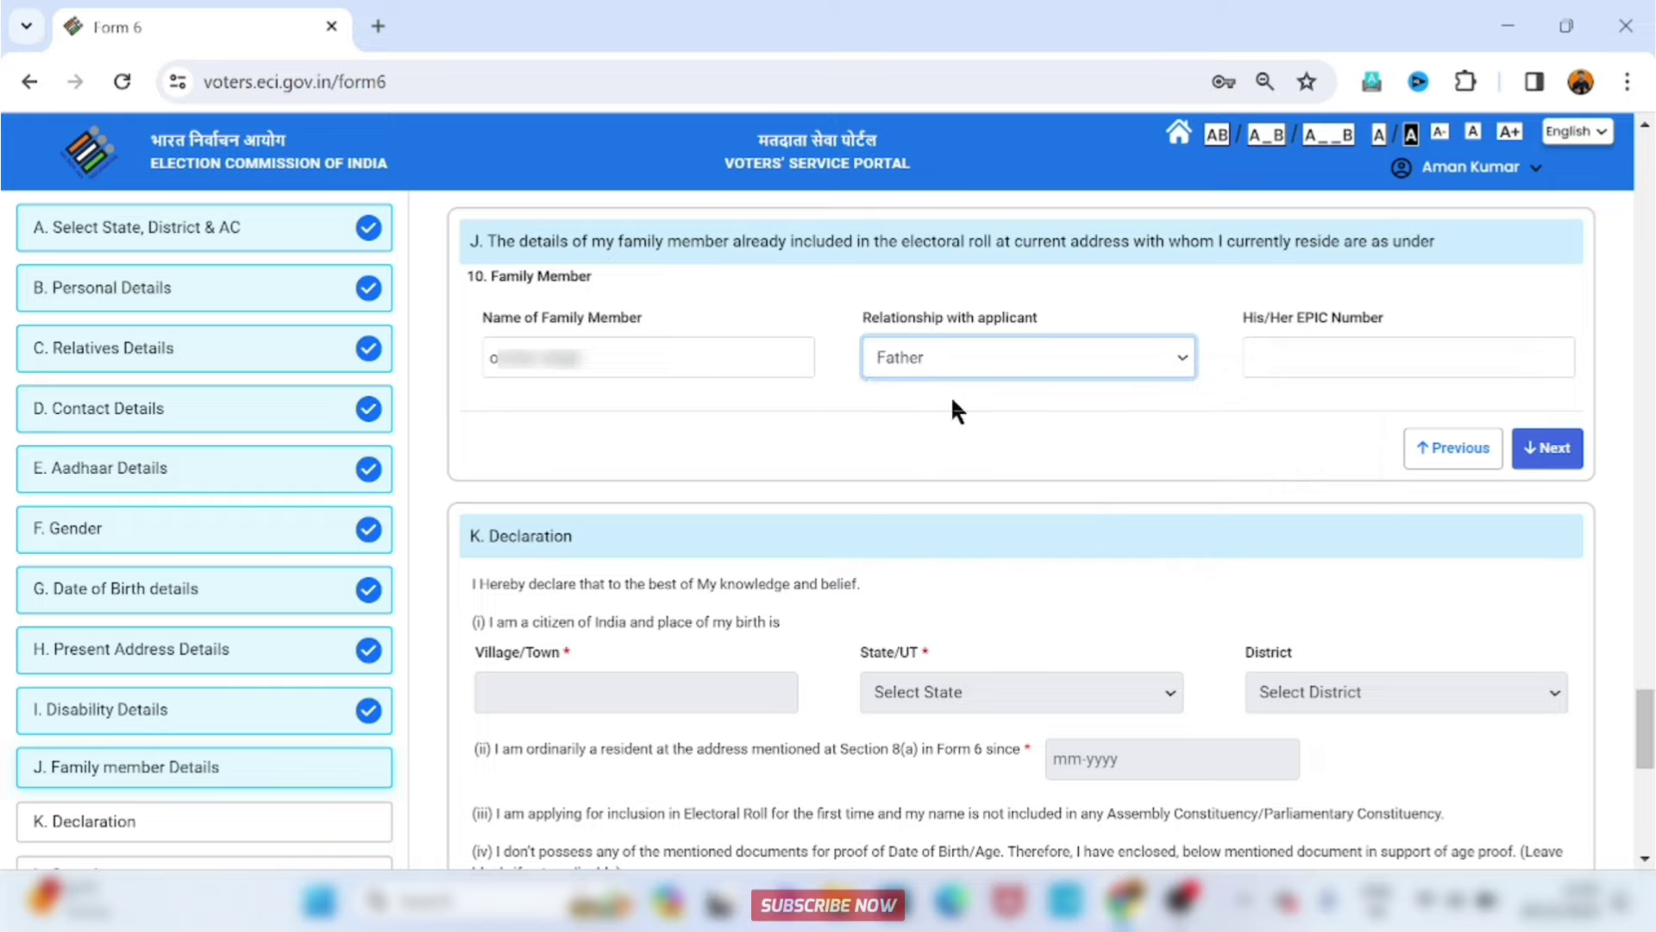
{"action": "left_click", "coordinate": [1357, 360]}
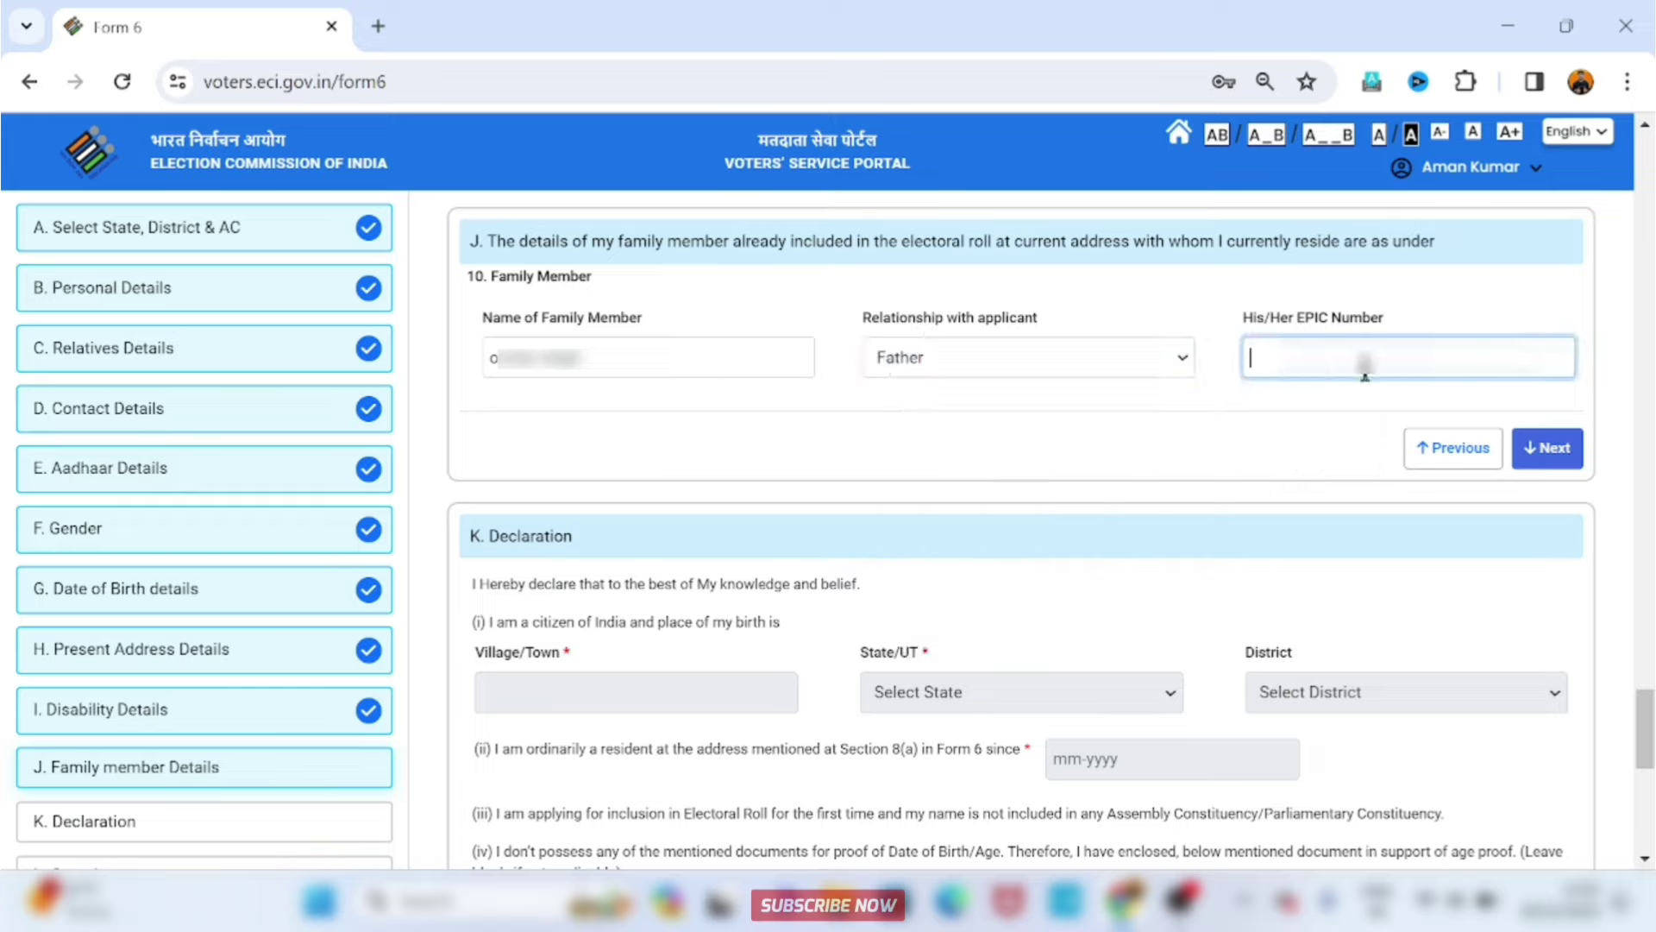
{"action": "key", "text": "ctrl+v"}
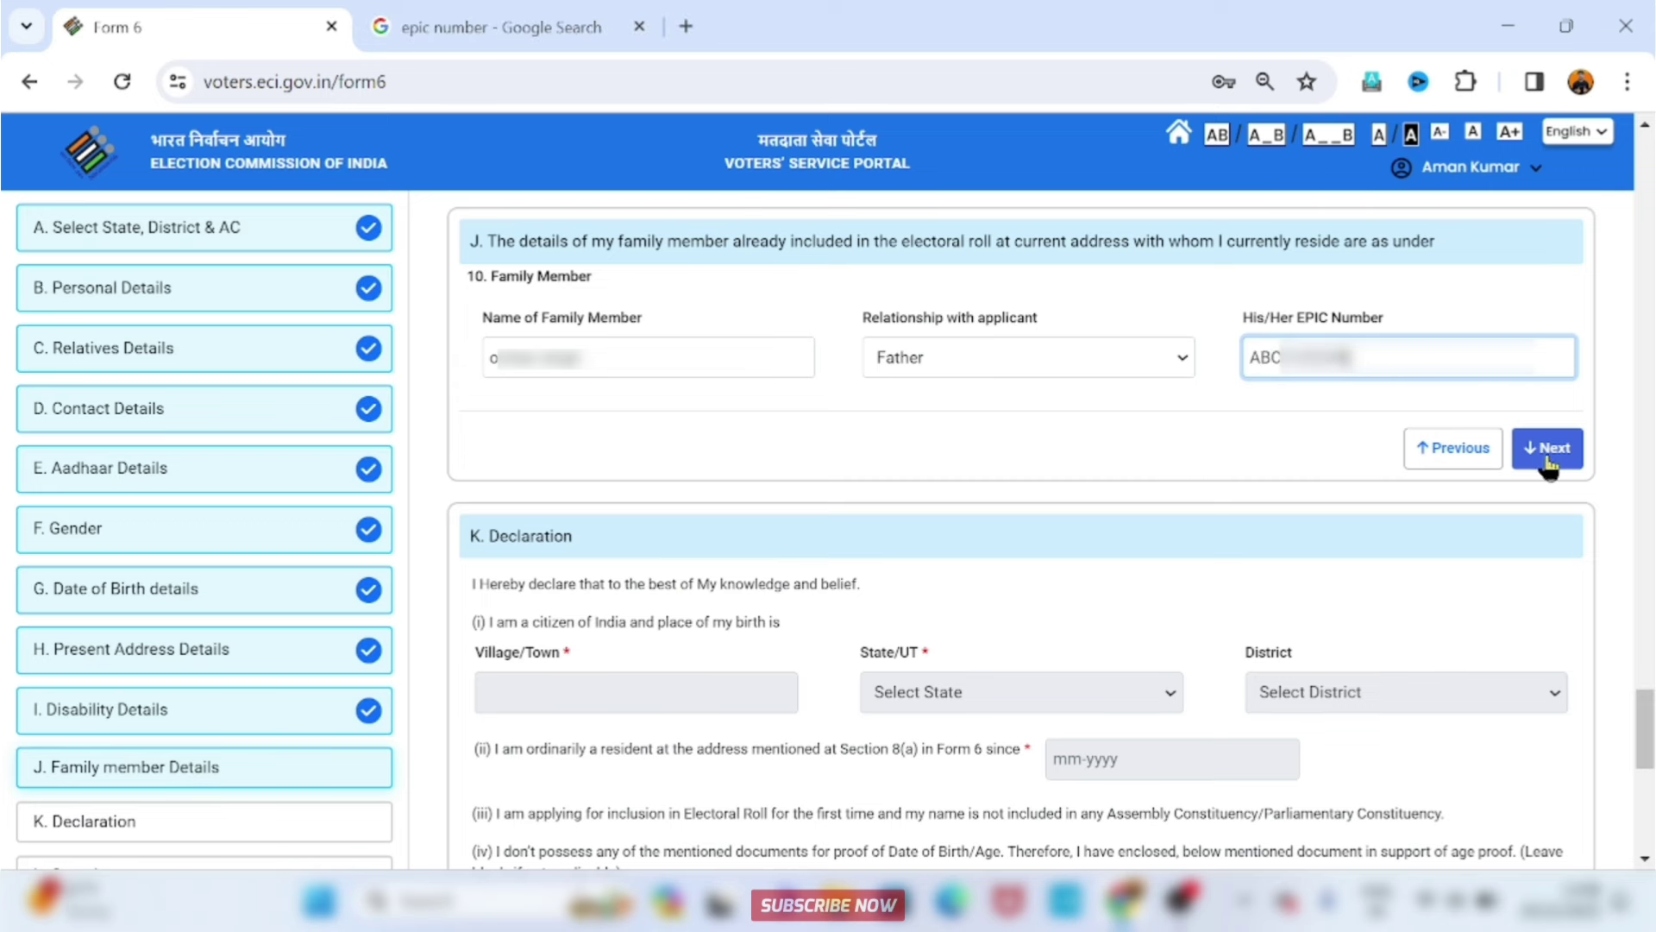
{"action": "left_click", "coordinate": [1553, 461]}
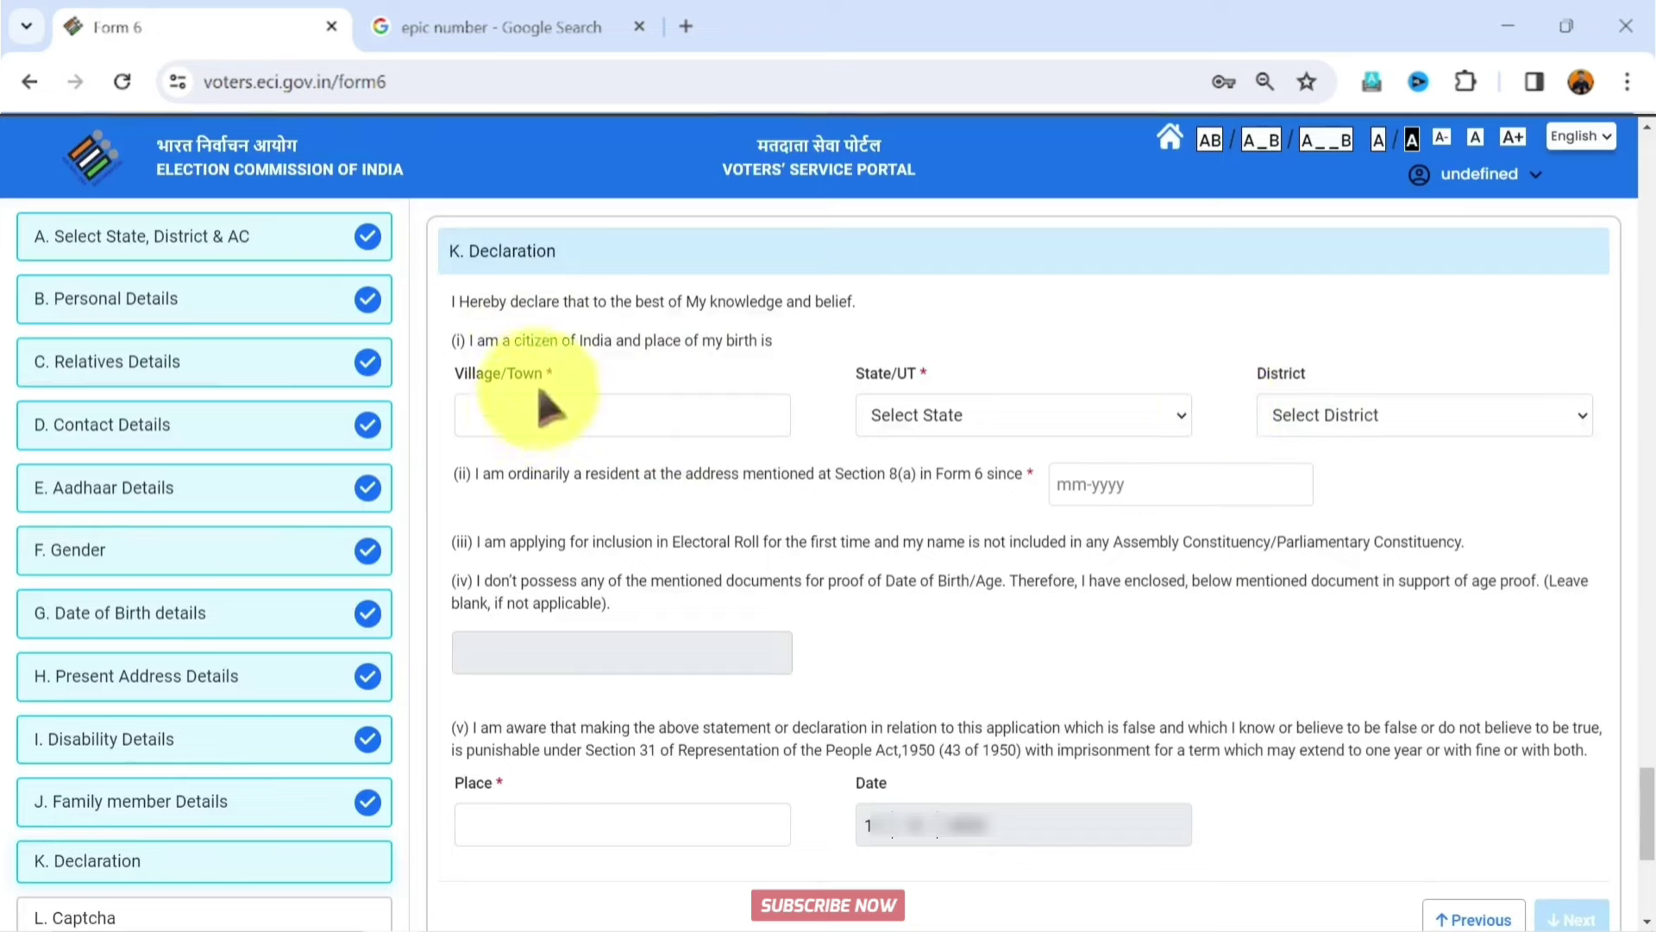
Choose the birthplace State/UT and District in the declaration.
{"action": "left_click", "coordinate": [936, 427]}
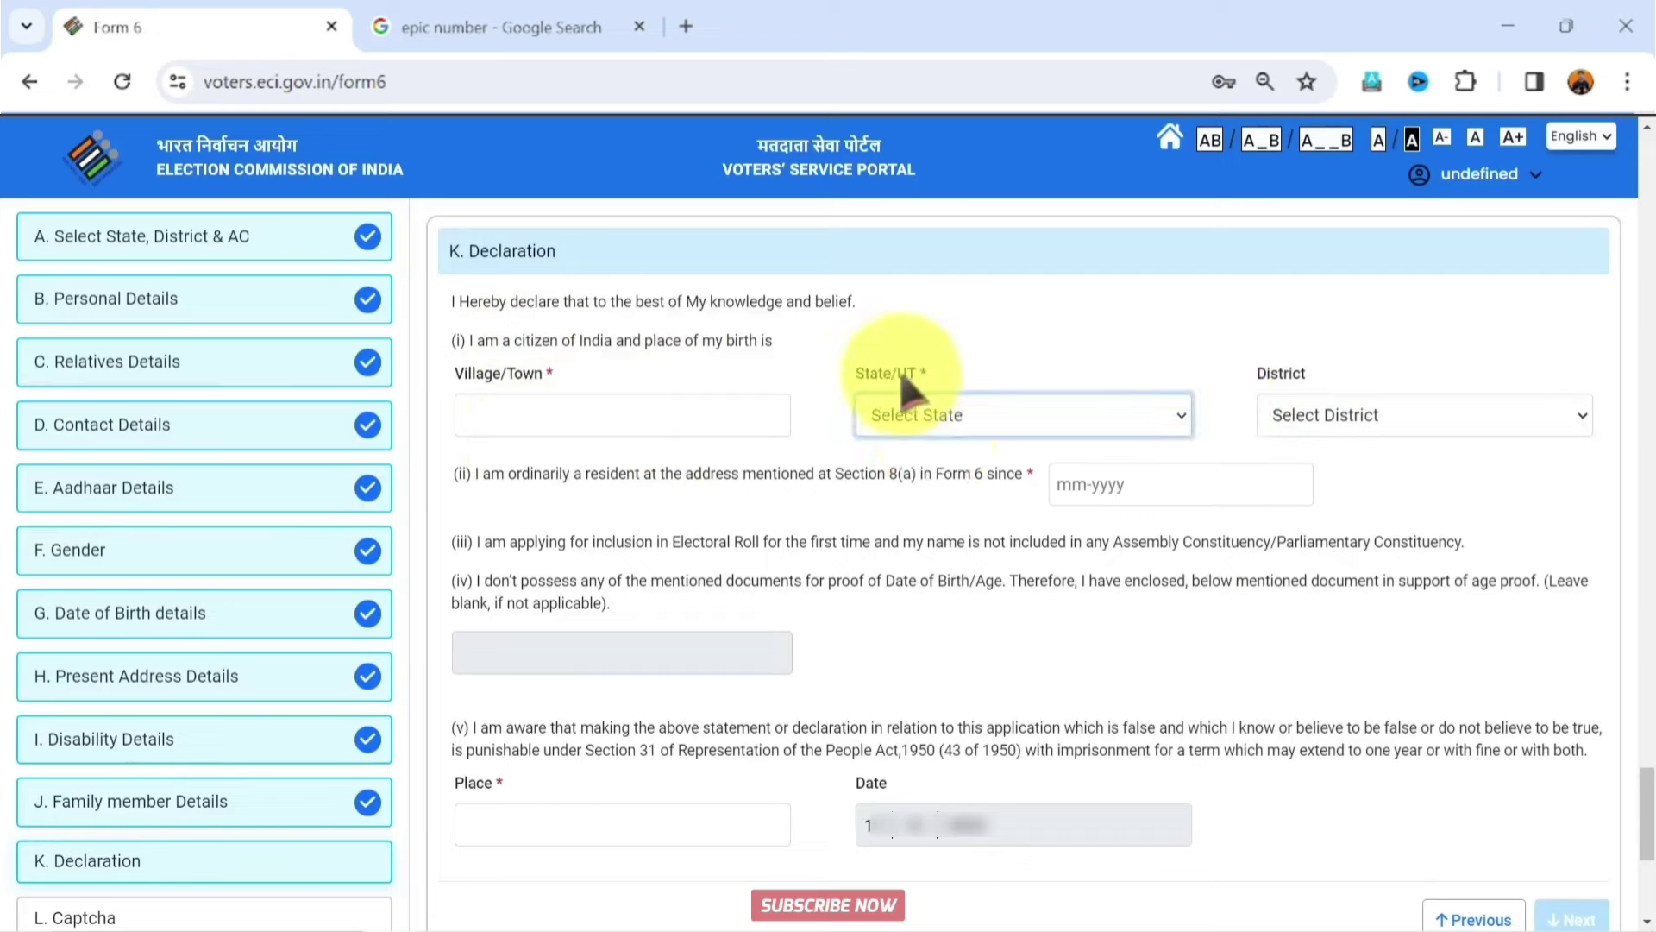
{"action": "left_click_drag", "start_coordinate": [872, 371], "coordinate": [924, 415]}
{"action": "left_click", "coordinate": [924, 415]}
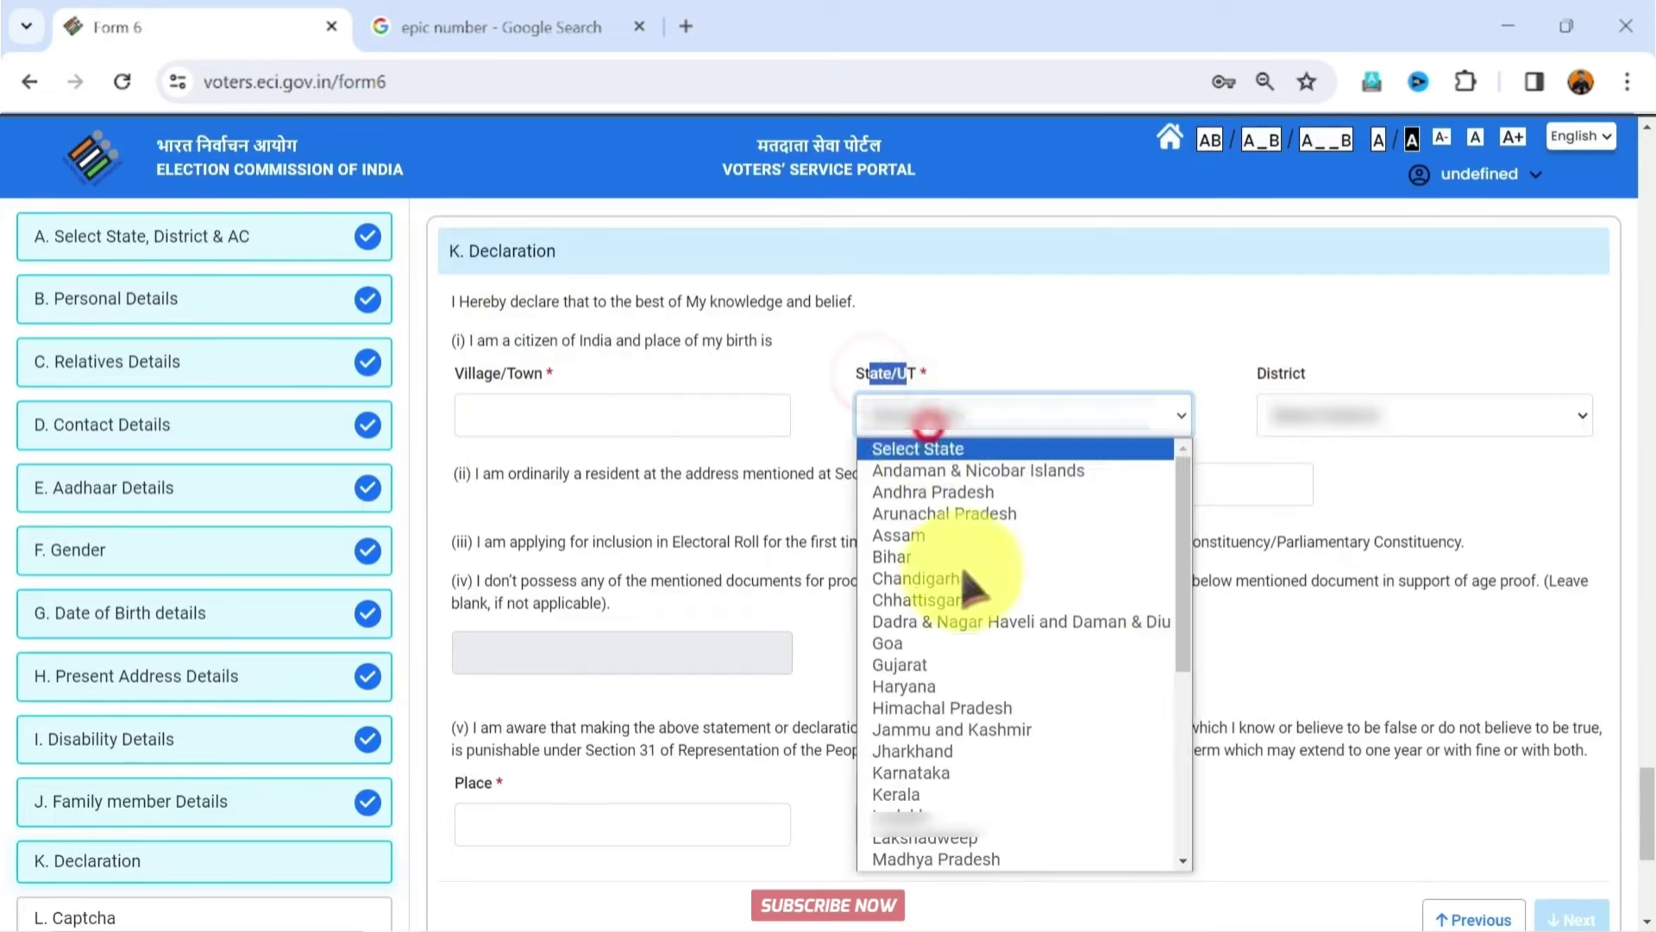
{"action": "left_click", "coordinate": [969, 582]}
{"action": "left_click", "coordinate": [1363, 418]}
{"action": "left_click", "coordinate": [1315, 576]}
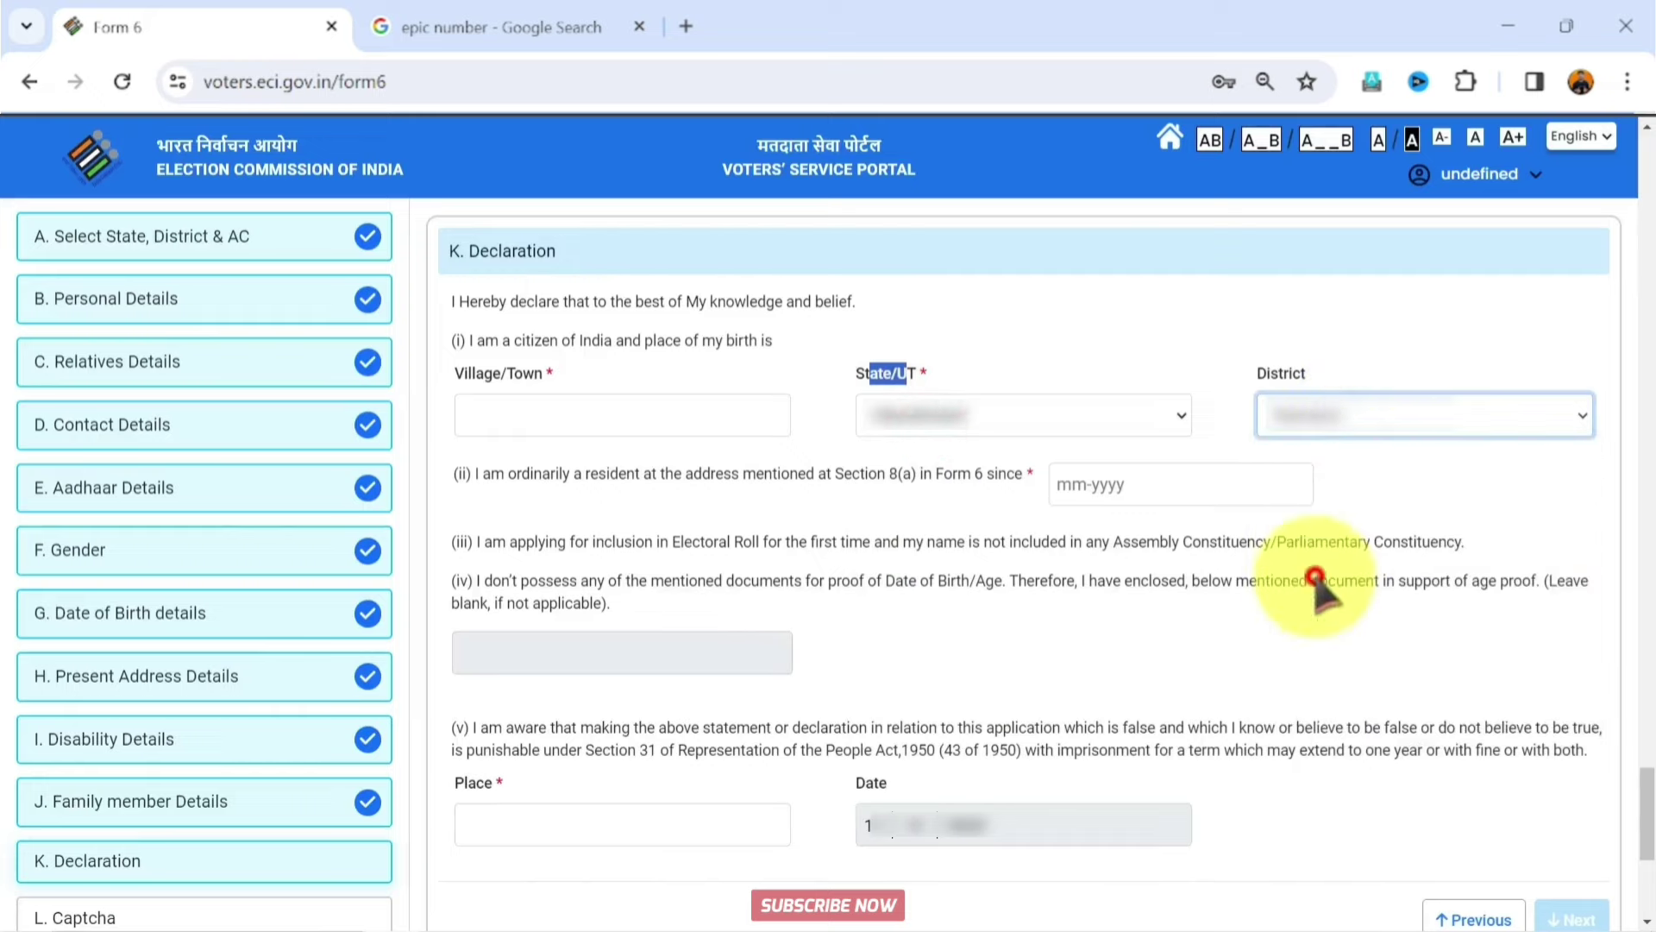
Pick the month residence began, enter haridwar as the place, and open the preview.
{"action": "left_click_drag", "start_coordinate": [810, 472], "coordinate": [945, 467]}
{"action": "left_click", "coordinate": [1121, 484]}
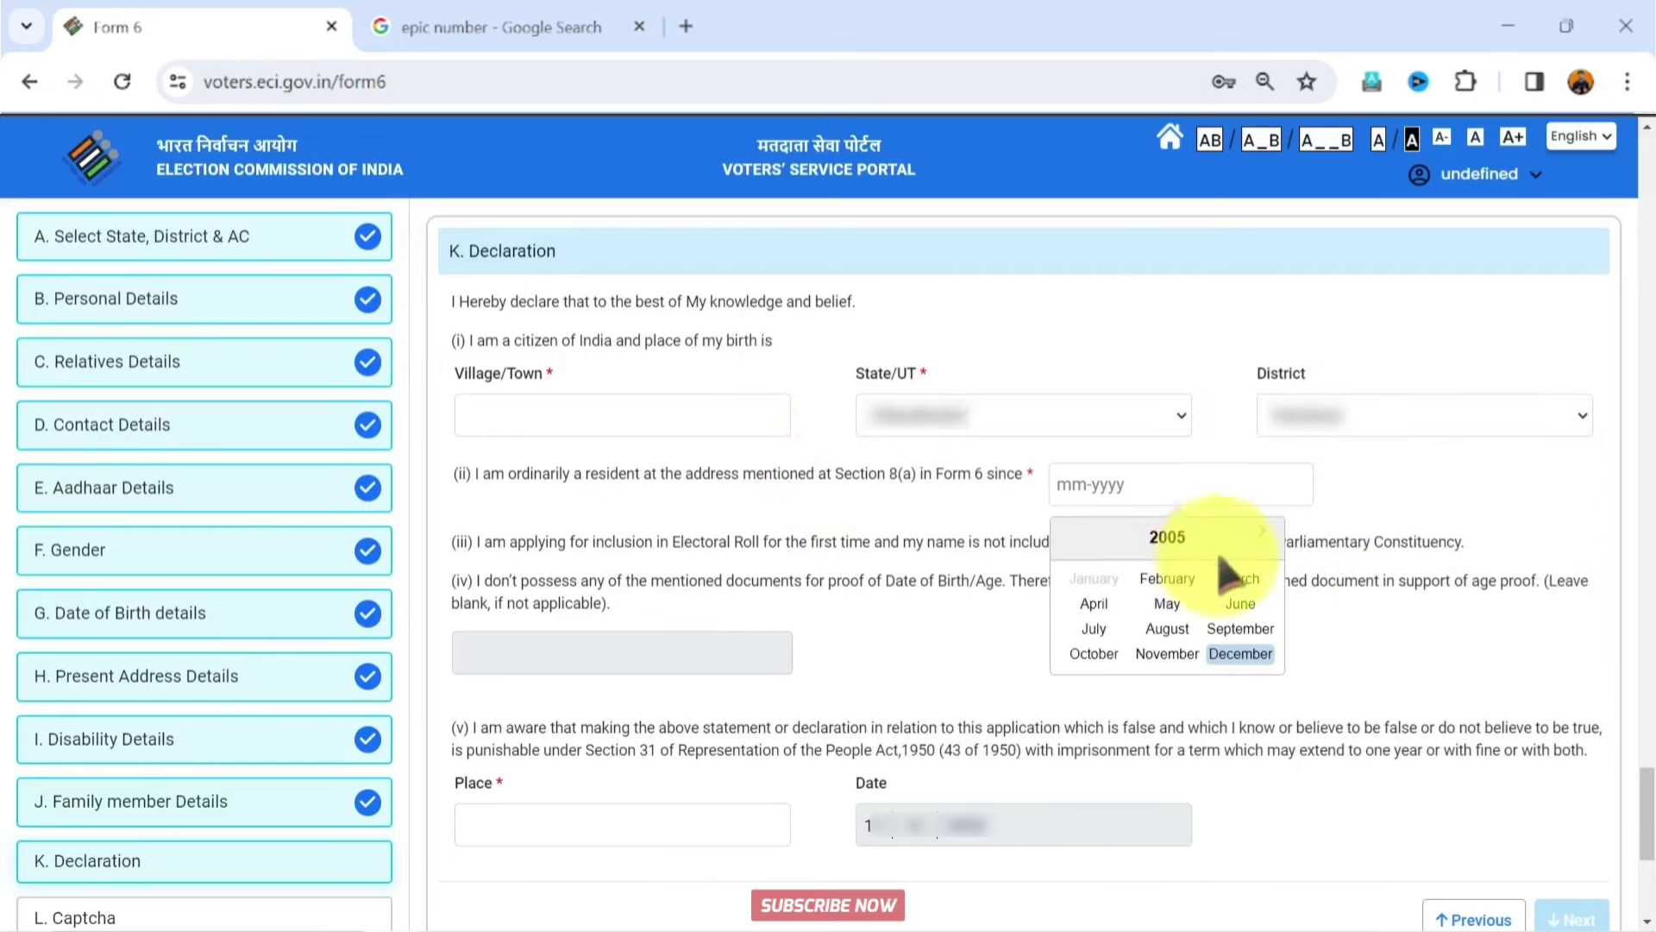
{"action": "left_click", "coordinate": [444, 458]}
{"action": "scroll", "coordinate": [443, 458], "scroll_direction": "down", "scroll_amount": 3}
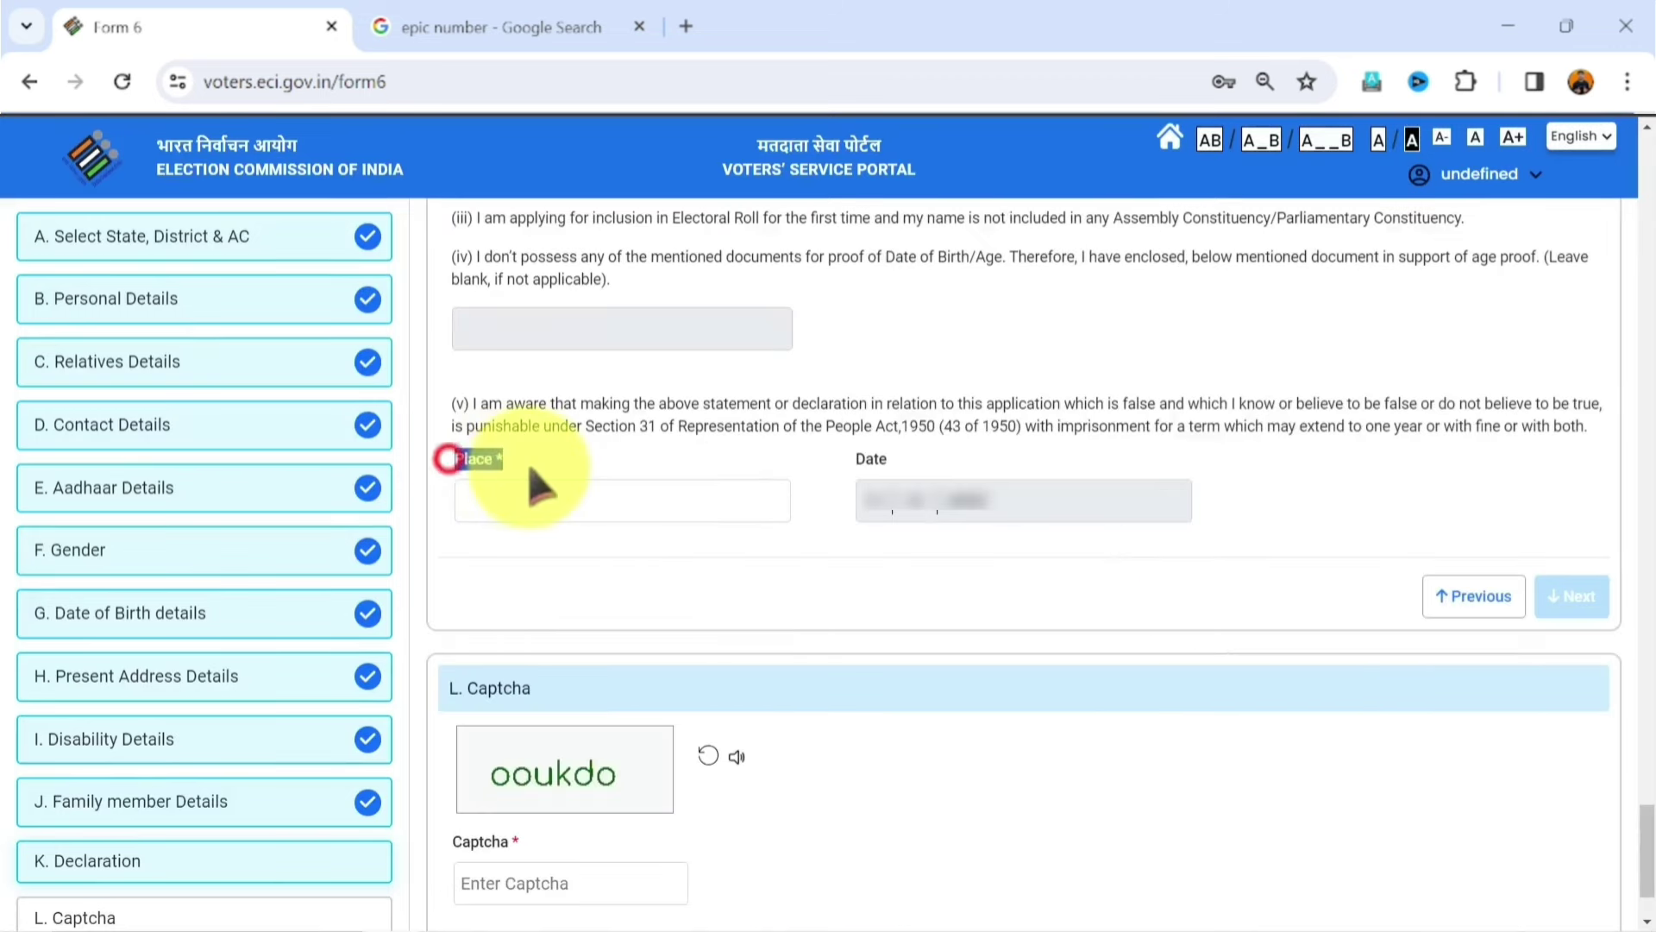
{"action": "left_click", "coordinate": [529, 466]}
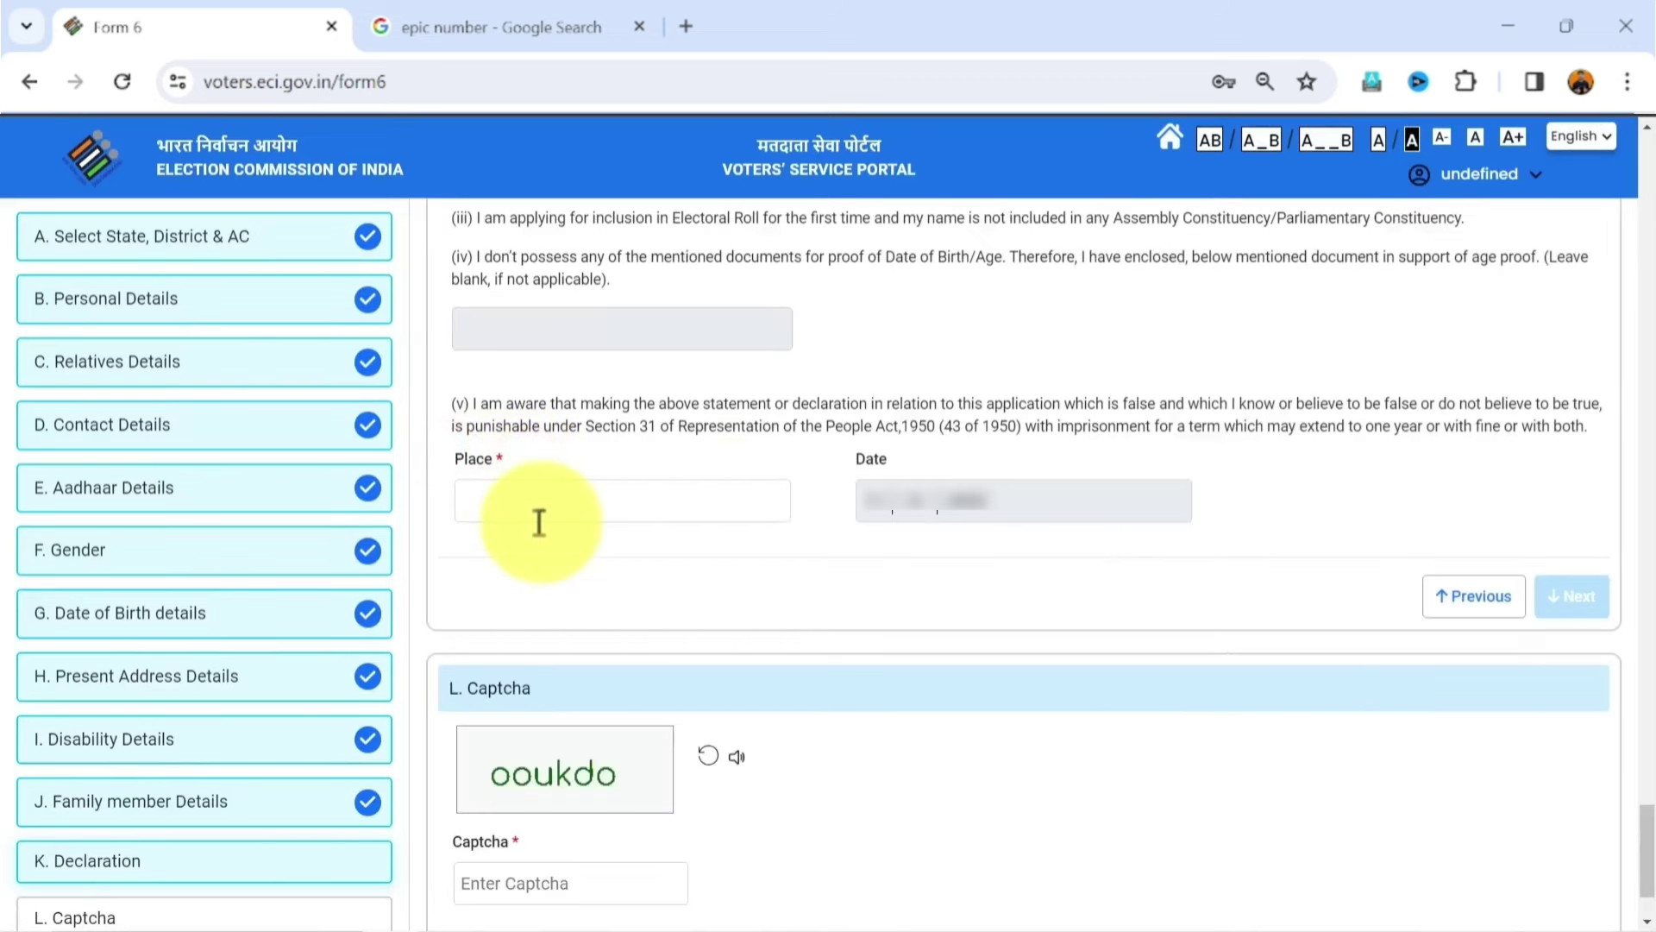
{"action": "scroll", "coordinate": [777, 592], "scroll_direction": "down", "scroll_amount": 2}
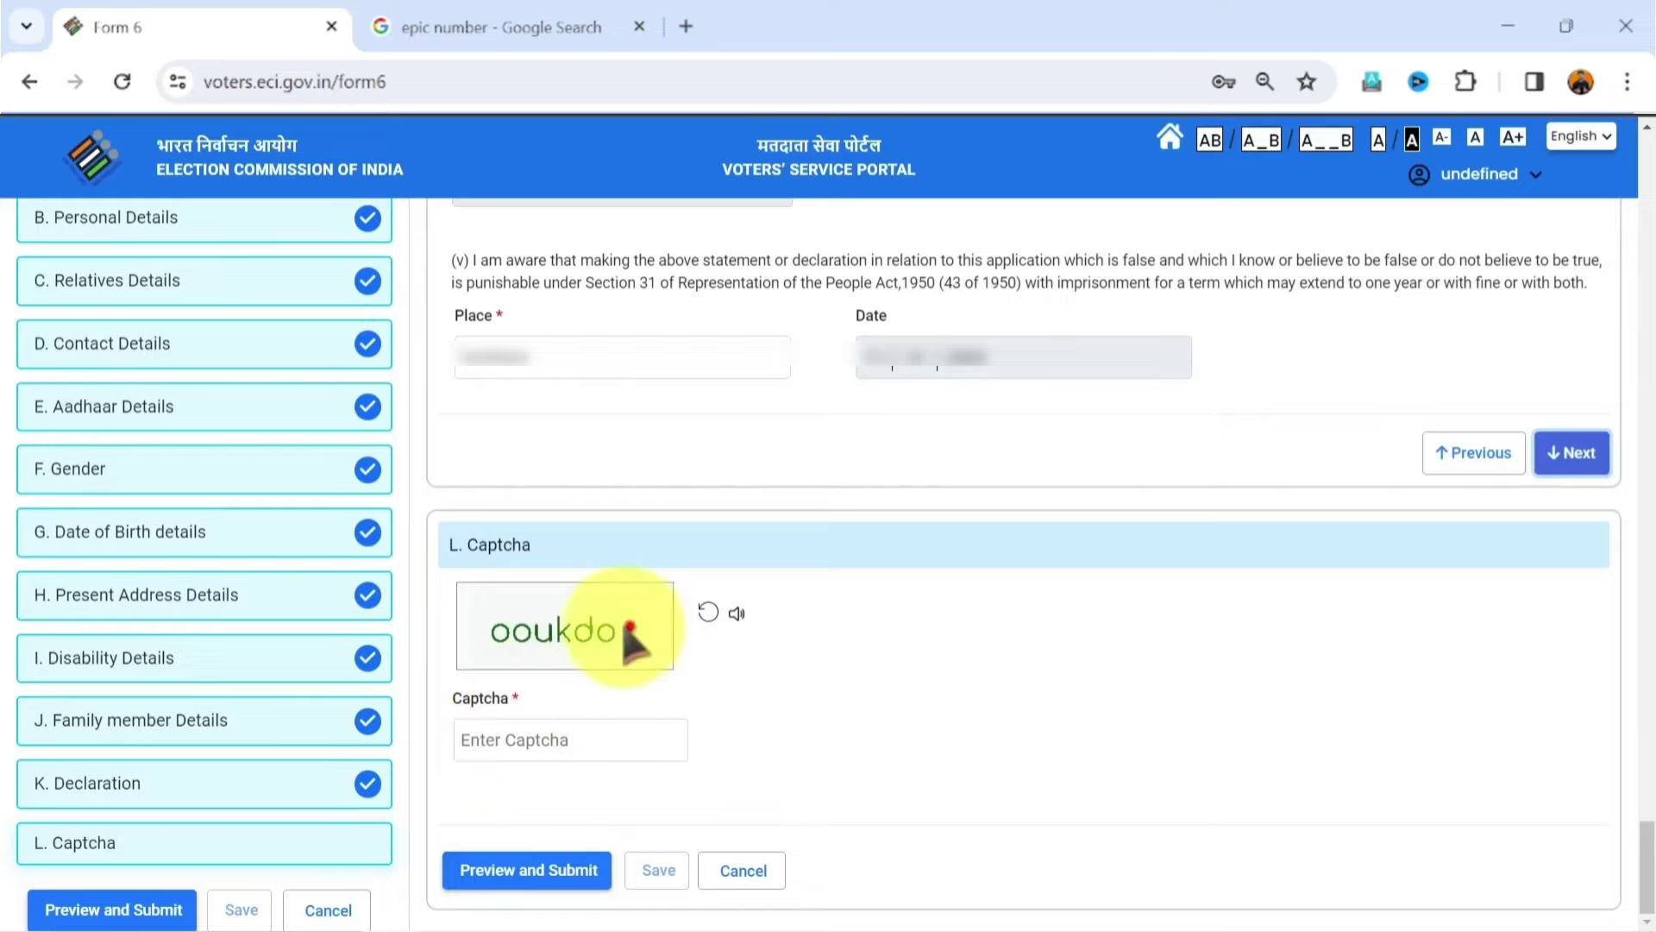
{"action": "left_click_drag", "start_coordinate": [631, 627], "coordinate": [580, 650]}
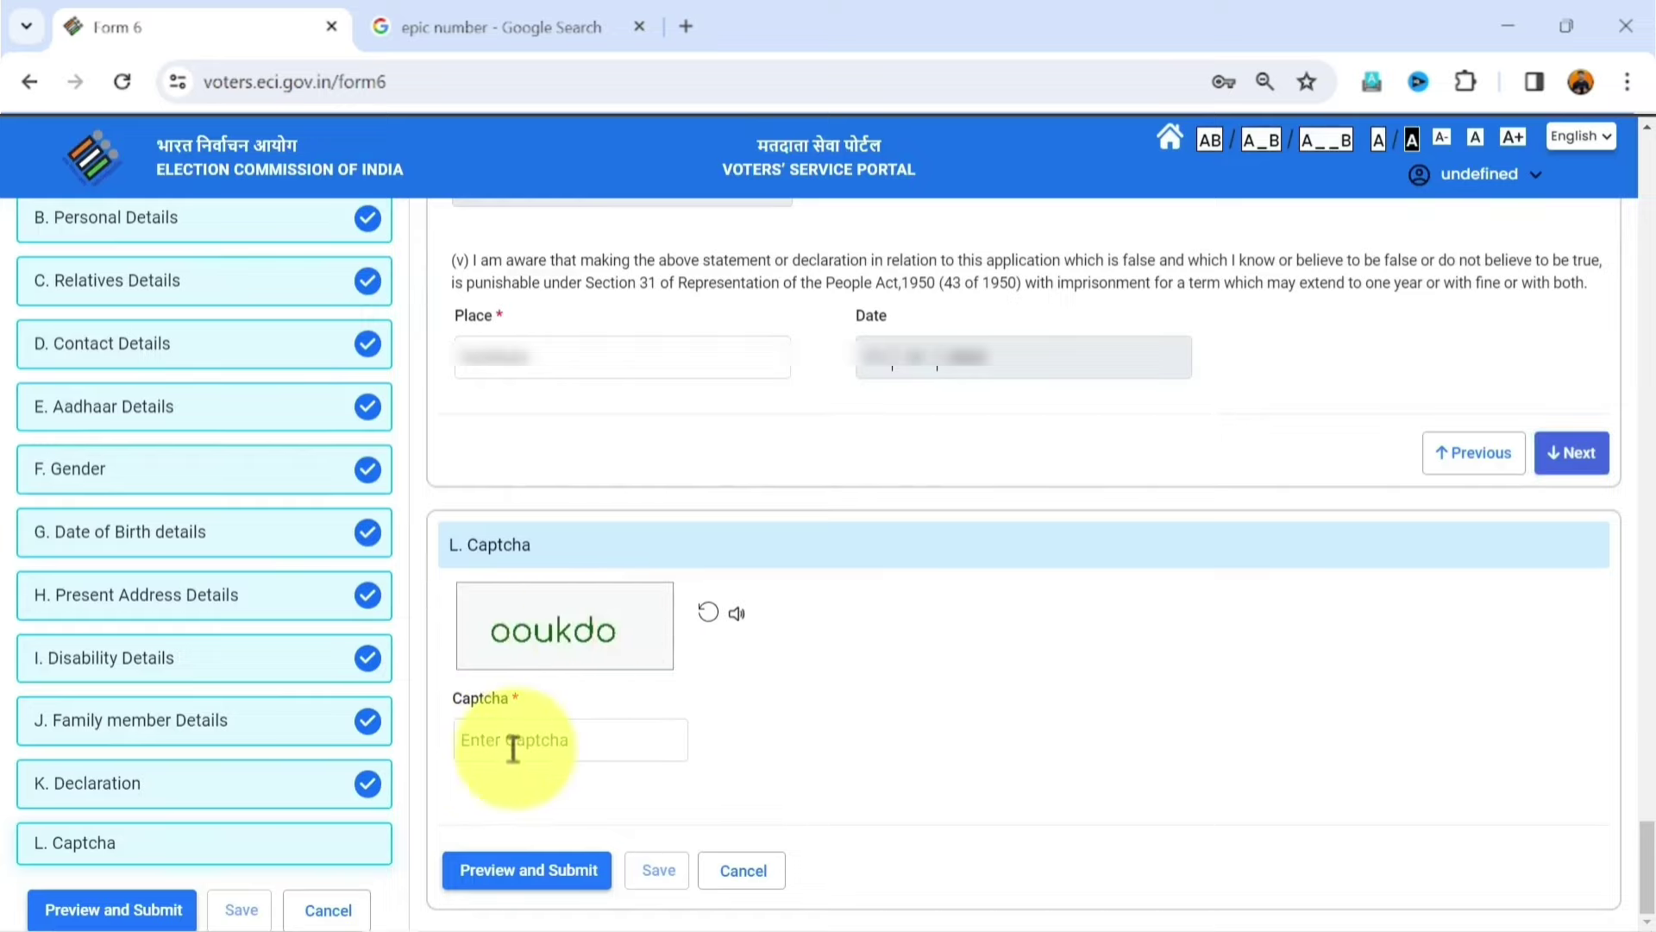
{"action": "left_click", "coordinate": [541, 873]}
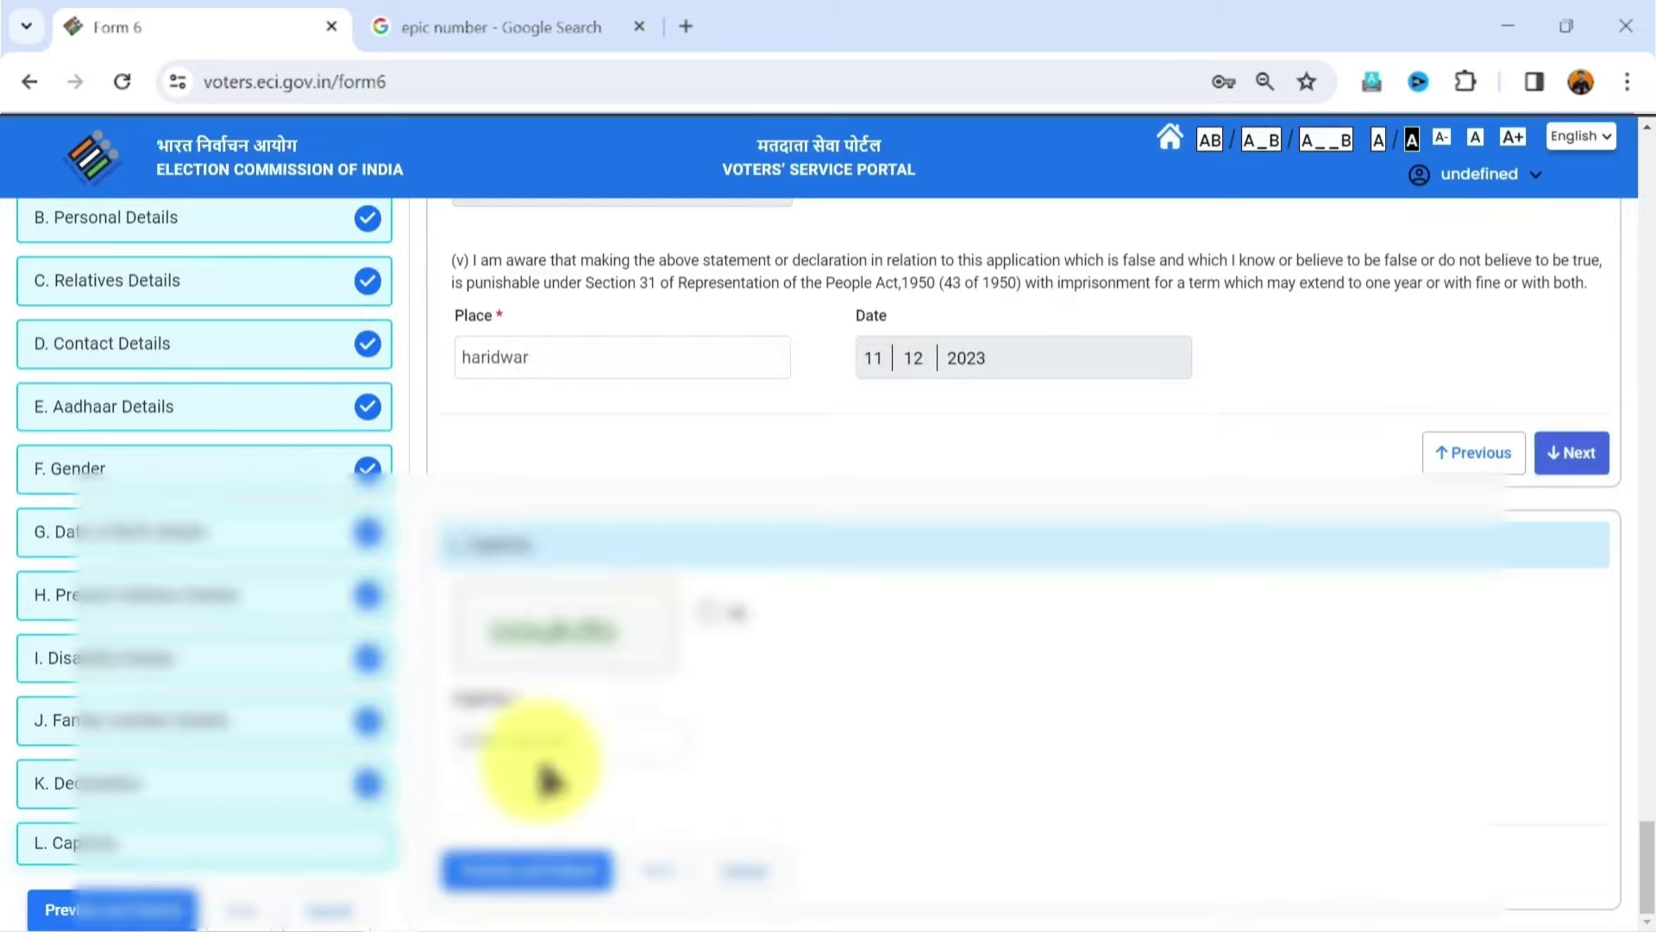
Review the Form 6 preview, then submit it and confirm with YES.
{"action": "scroll", "coordinate": [850, 532], "scroll_direction": "down", "scroll_amount": 10}
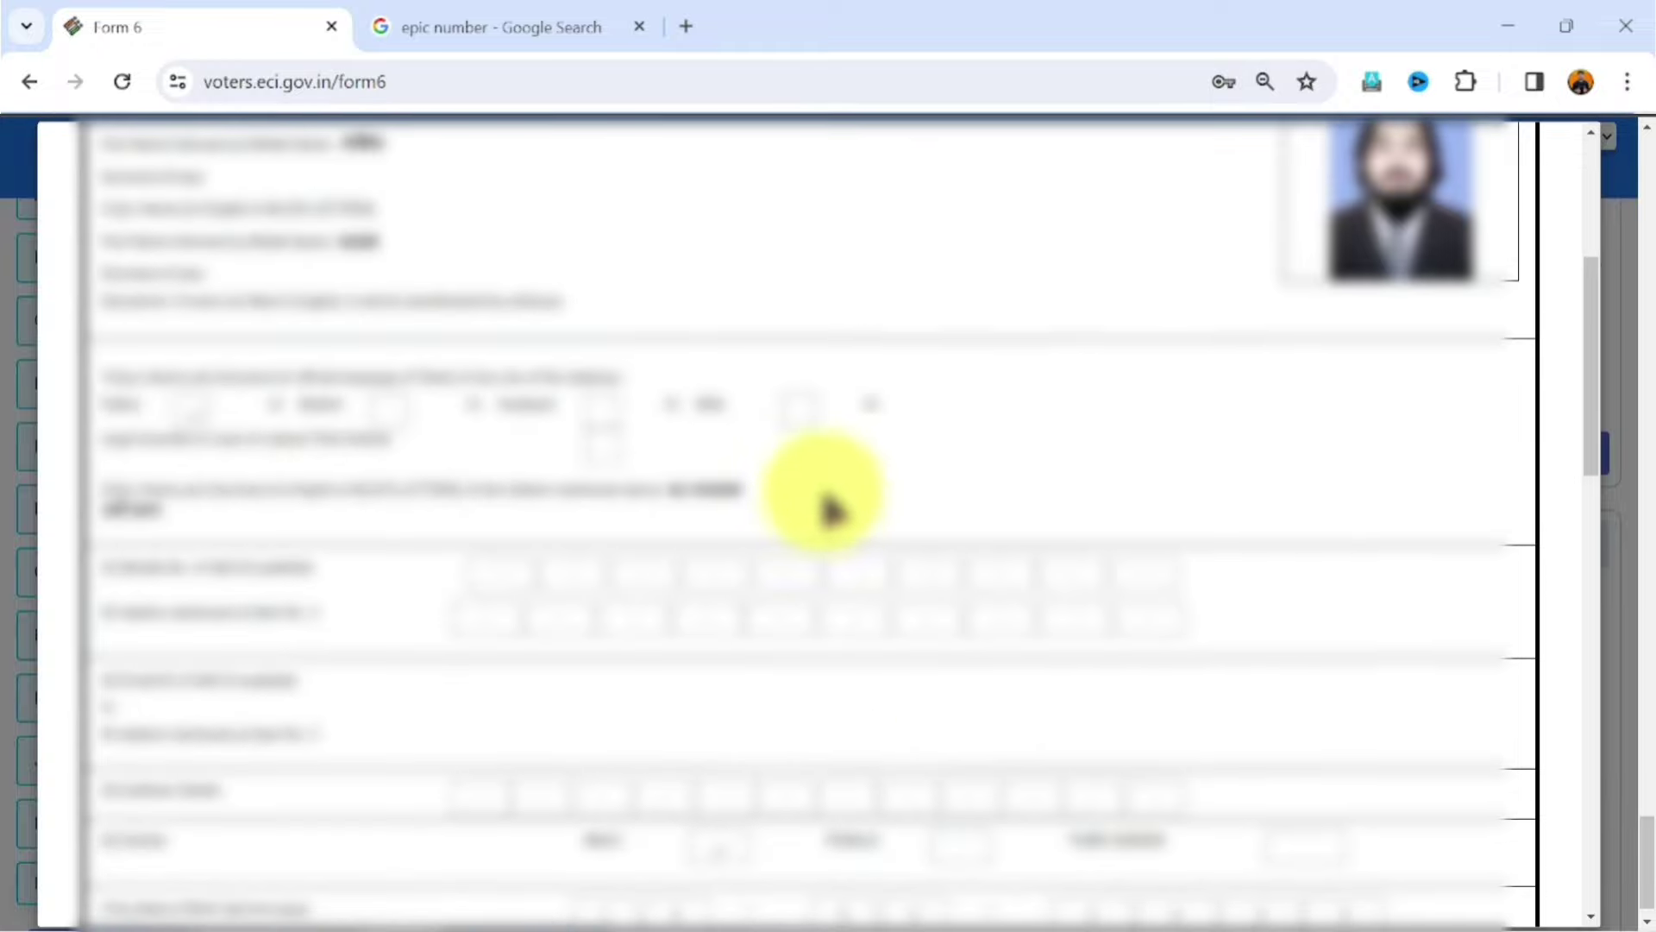
{"action": "scroll", "coordinate": [1127, 451], "scroll_direction": "down", "scroll_amount": 10}
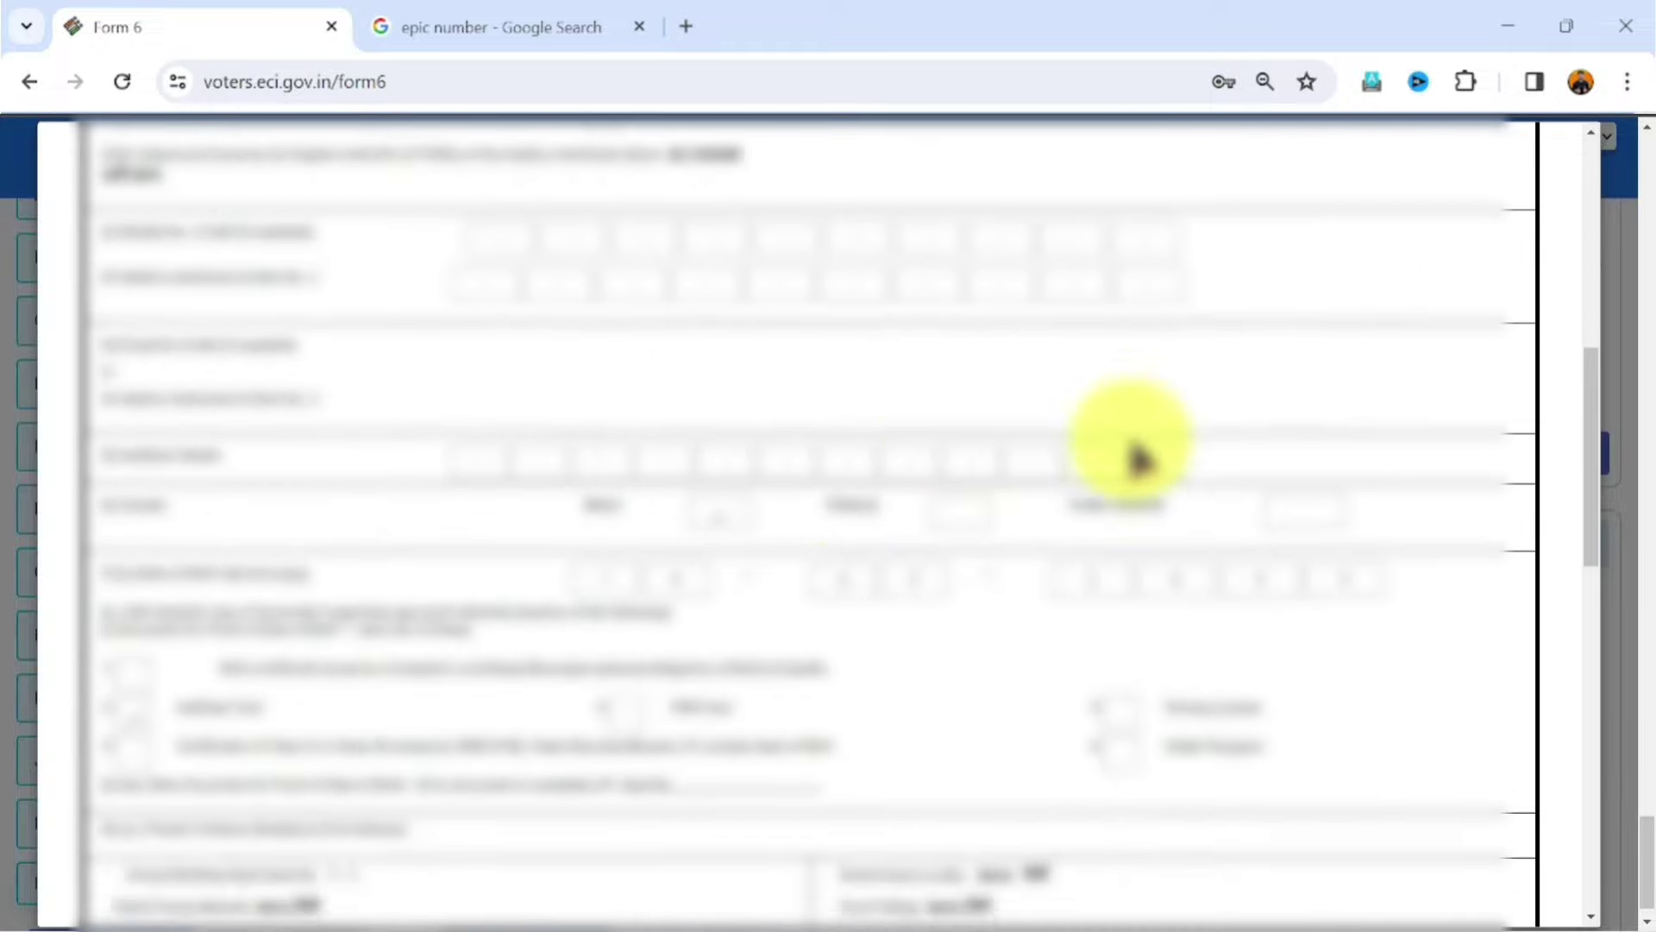
{"action": "scroll", "coordinate": [863, 517], "scroll_direction": "down", "scroll_amount": 2}
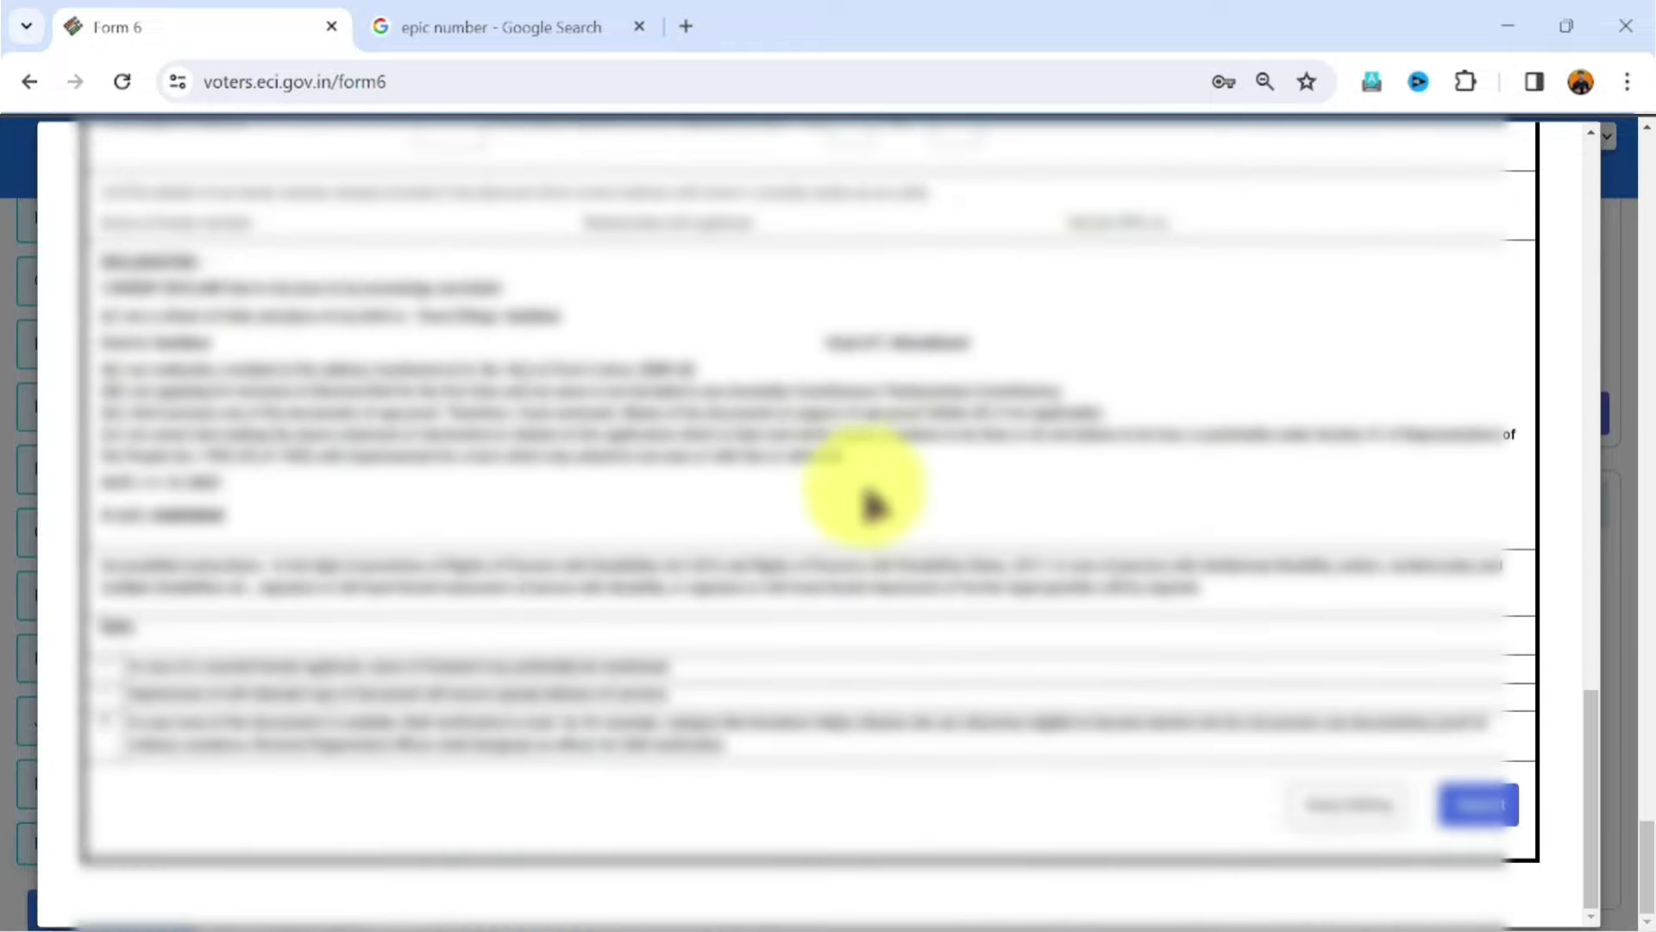
{"action": "scroll", "coordinate": [1078, 552], "scroll_direction": "up", "scroll_amount": 20}
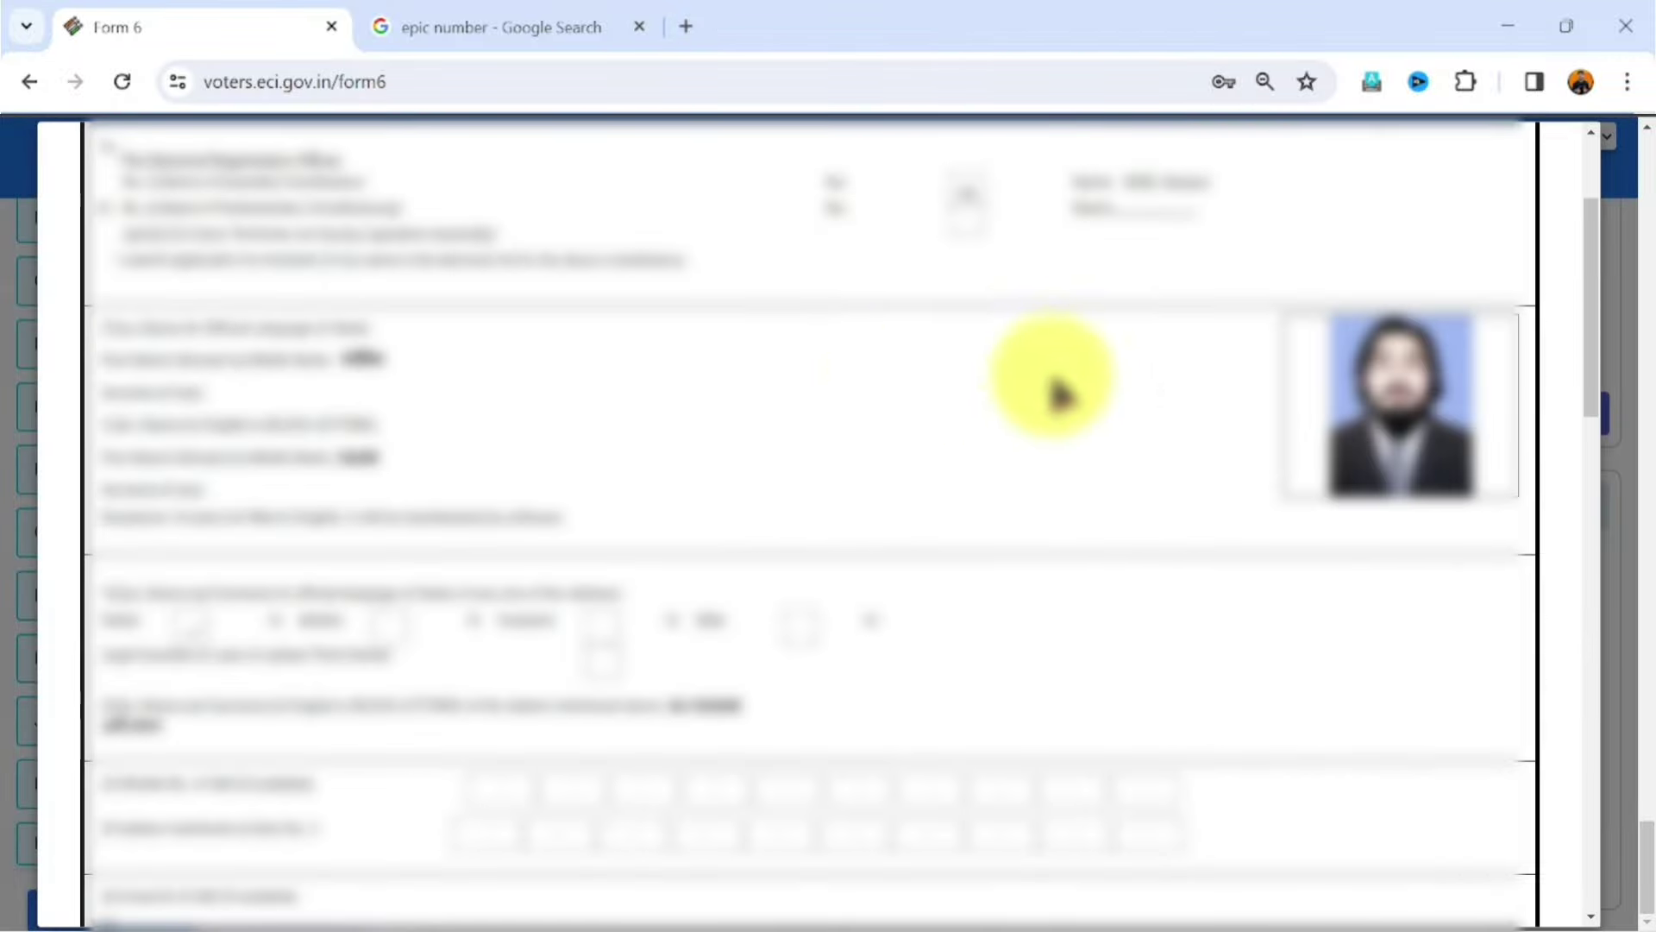
{"action": "scroll", "coordinate": [953, 505], "scroll_direction": "down", "scroll_amount": 1}
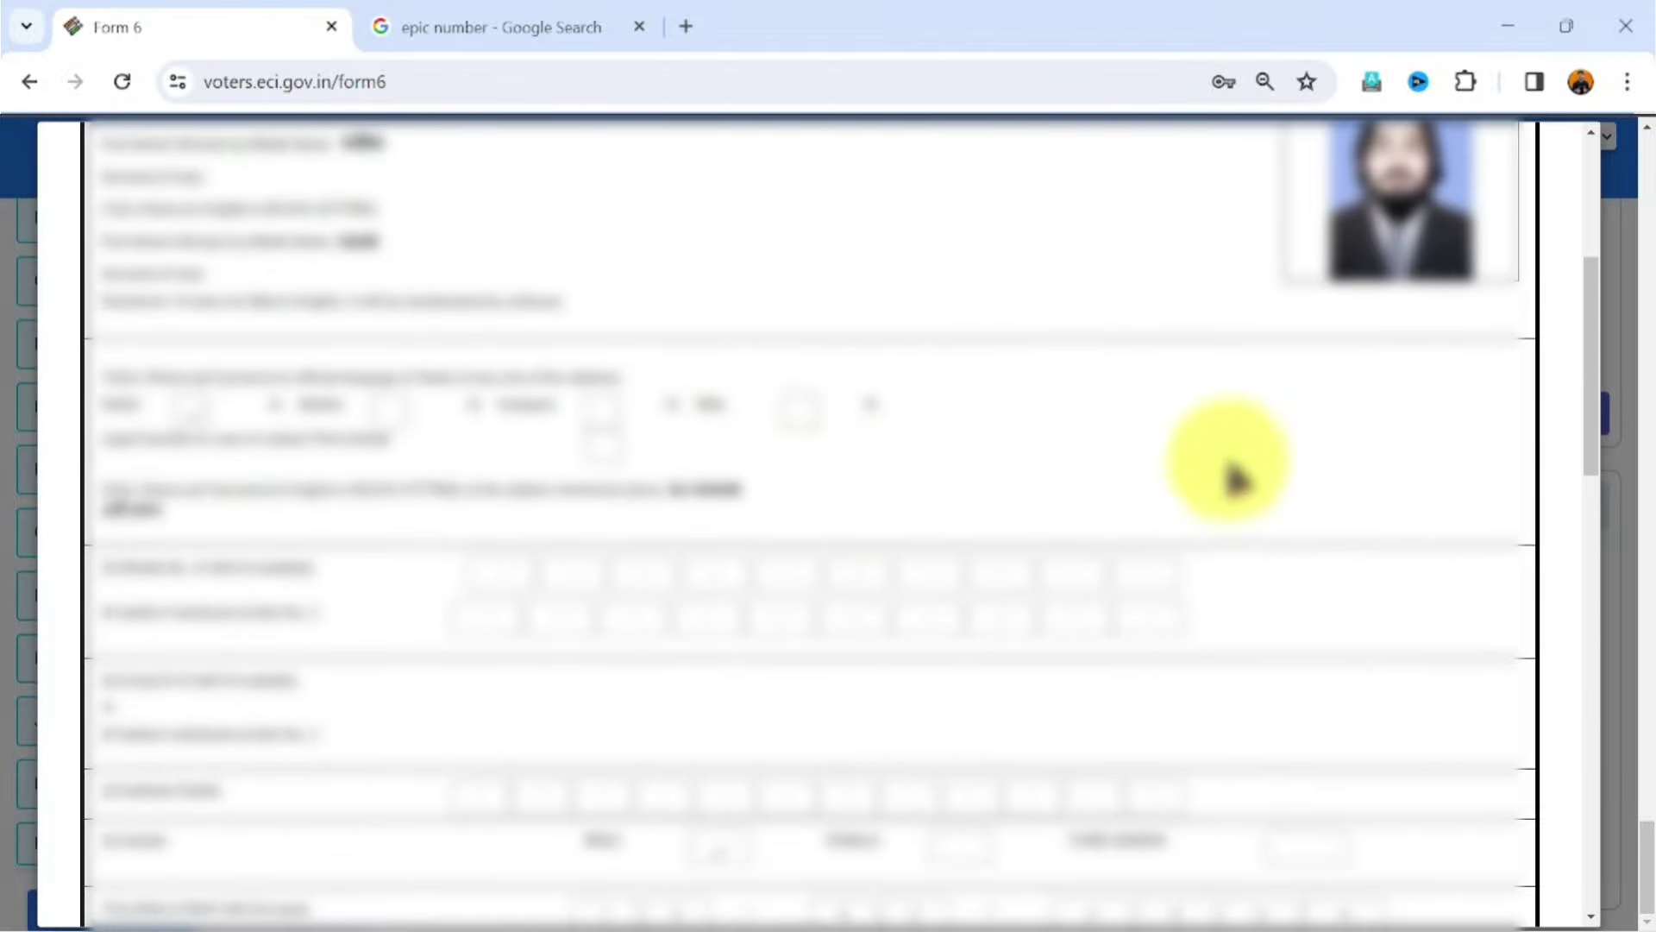
{"action": "scroll", "coordinate": [1072, 474], "scroll_direction": "down", "scroll_amount": 10}
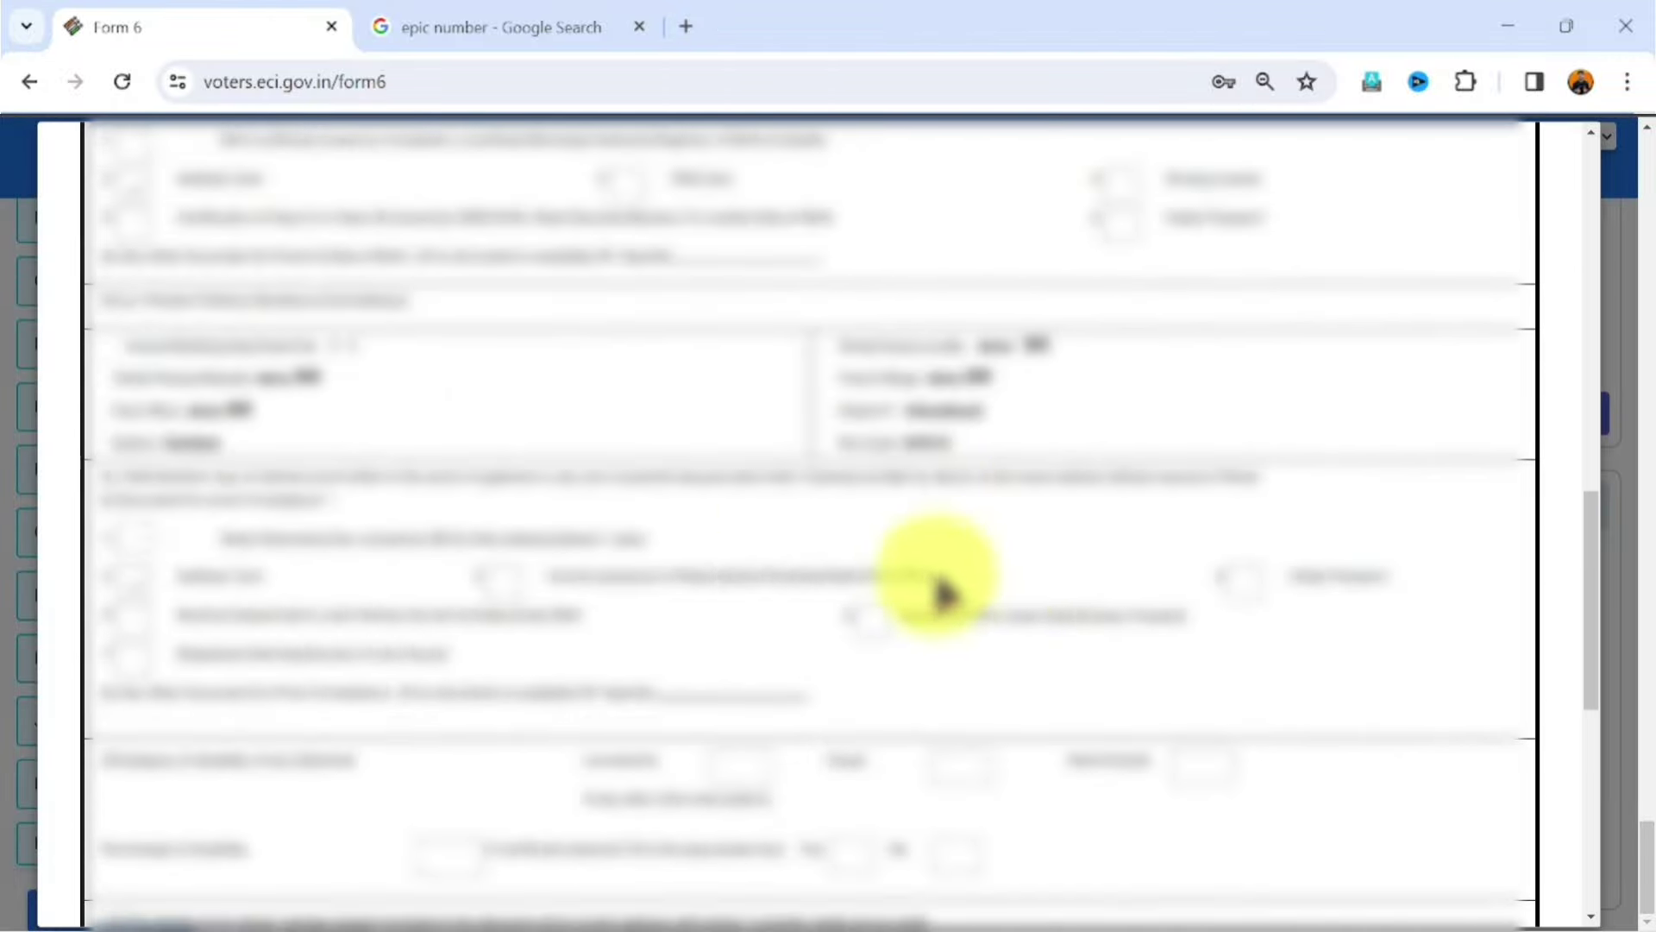
{"action": "scroll", "coordinate": [943, 592], "scroll_direction": "down", "scroll_amount": 10}
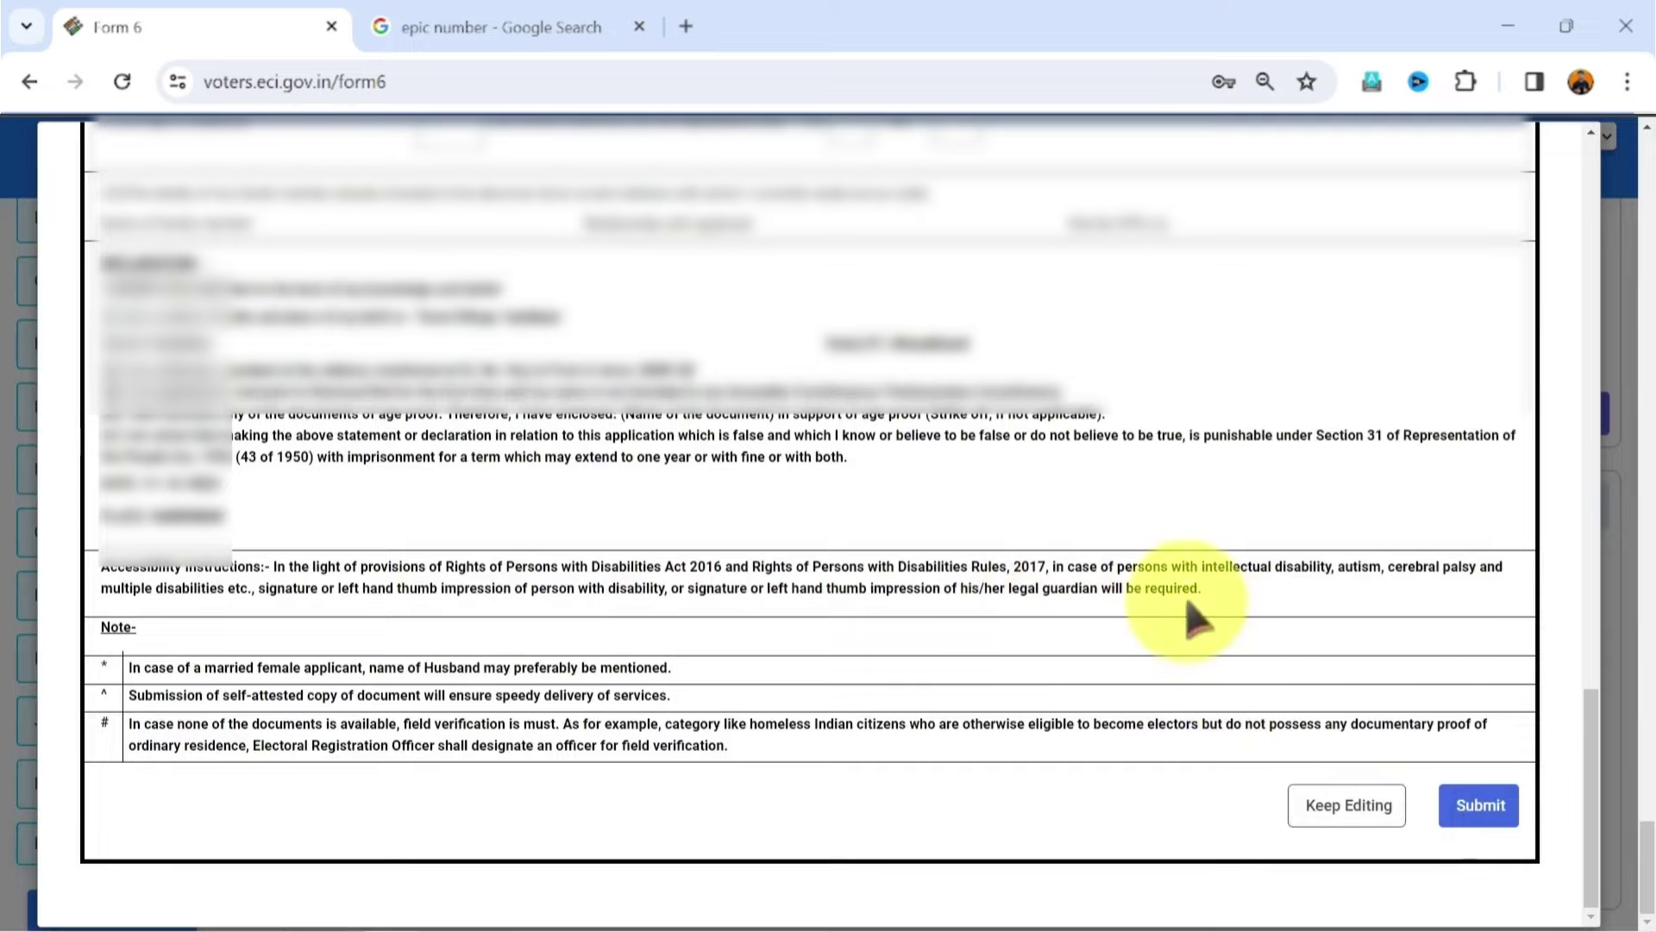
{"action": "left_click", "coordinate": [1479, 820]}
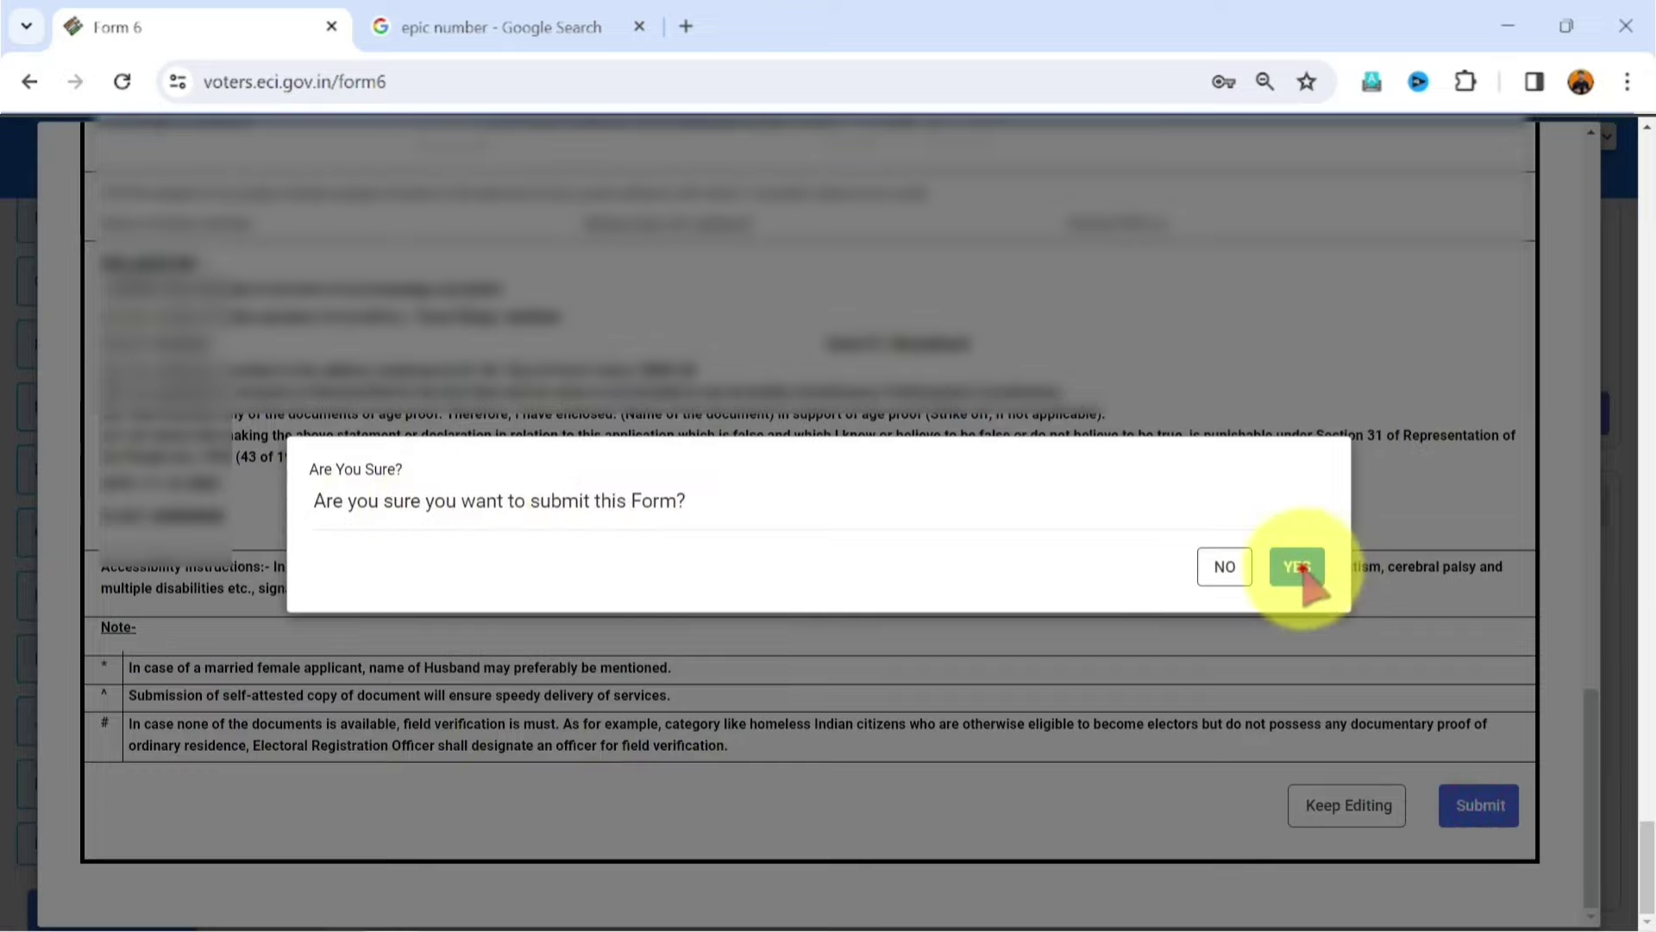
{"action": "left_click", "coordinate": [1298, 567]}
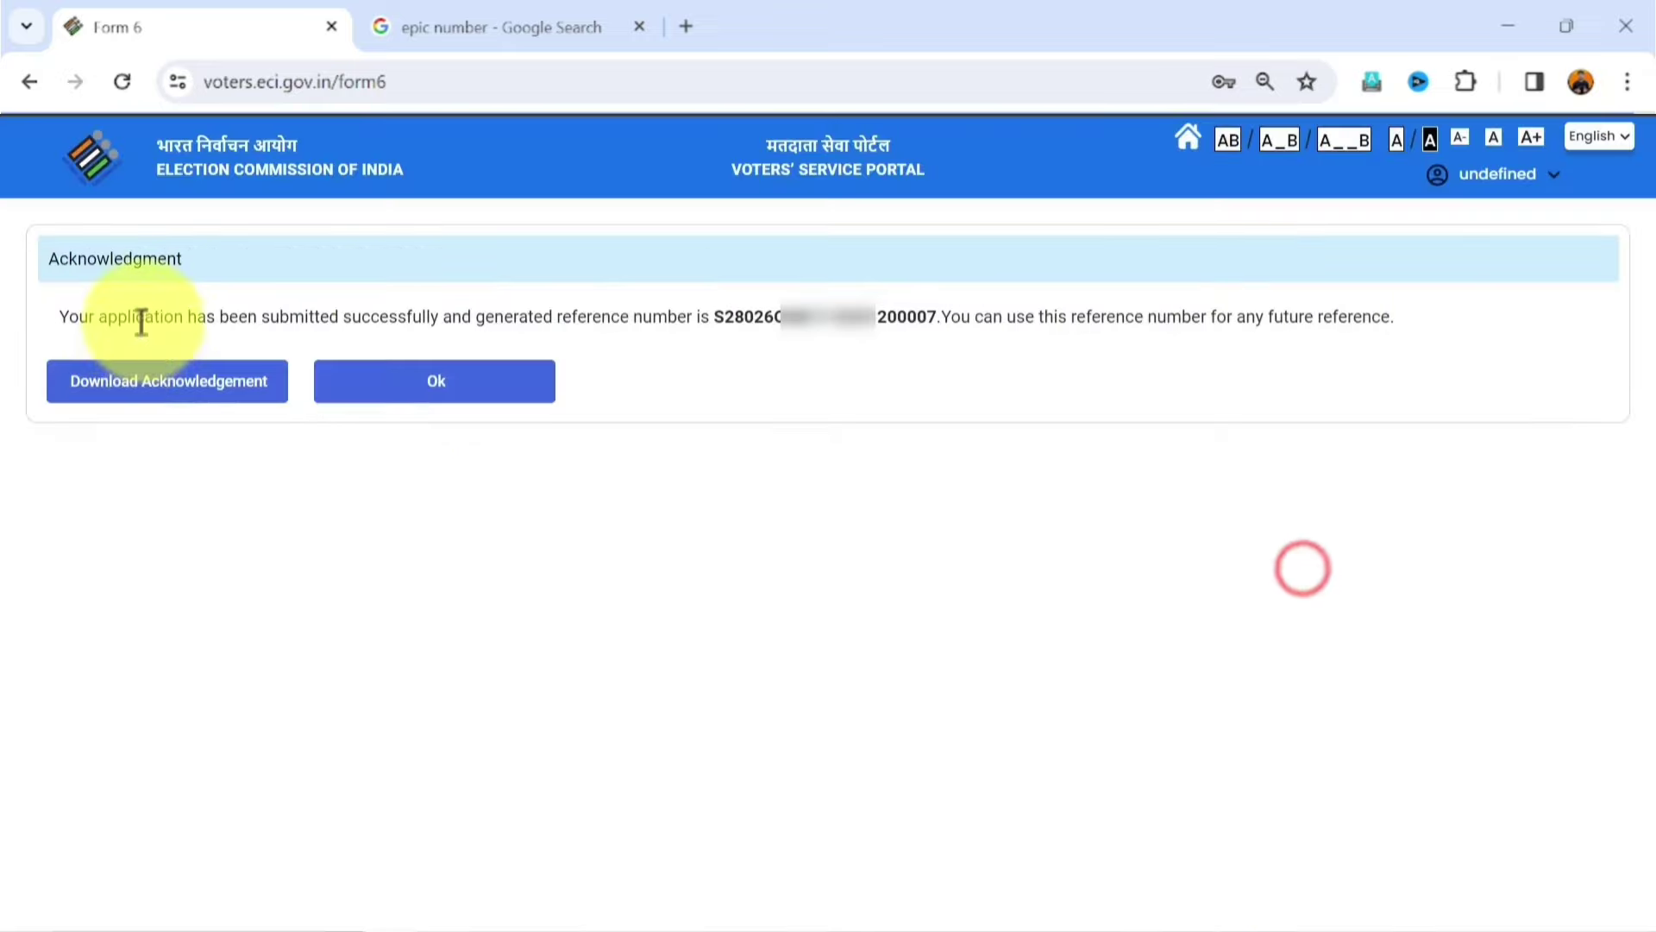
Copy the reference number and download the acknowledgement PDF.
{"action": "left_click_drag", "start_coordinate": [716, 317], "coordinate": [928, 325]}
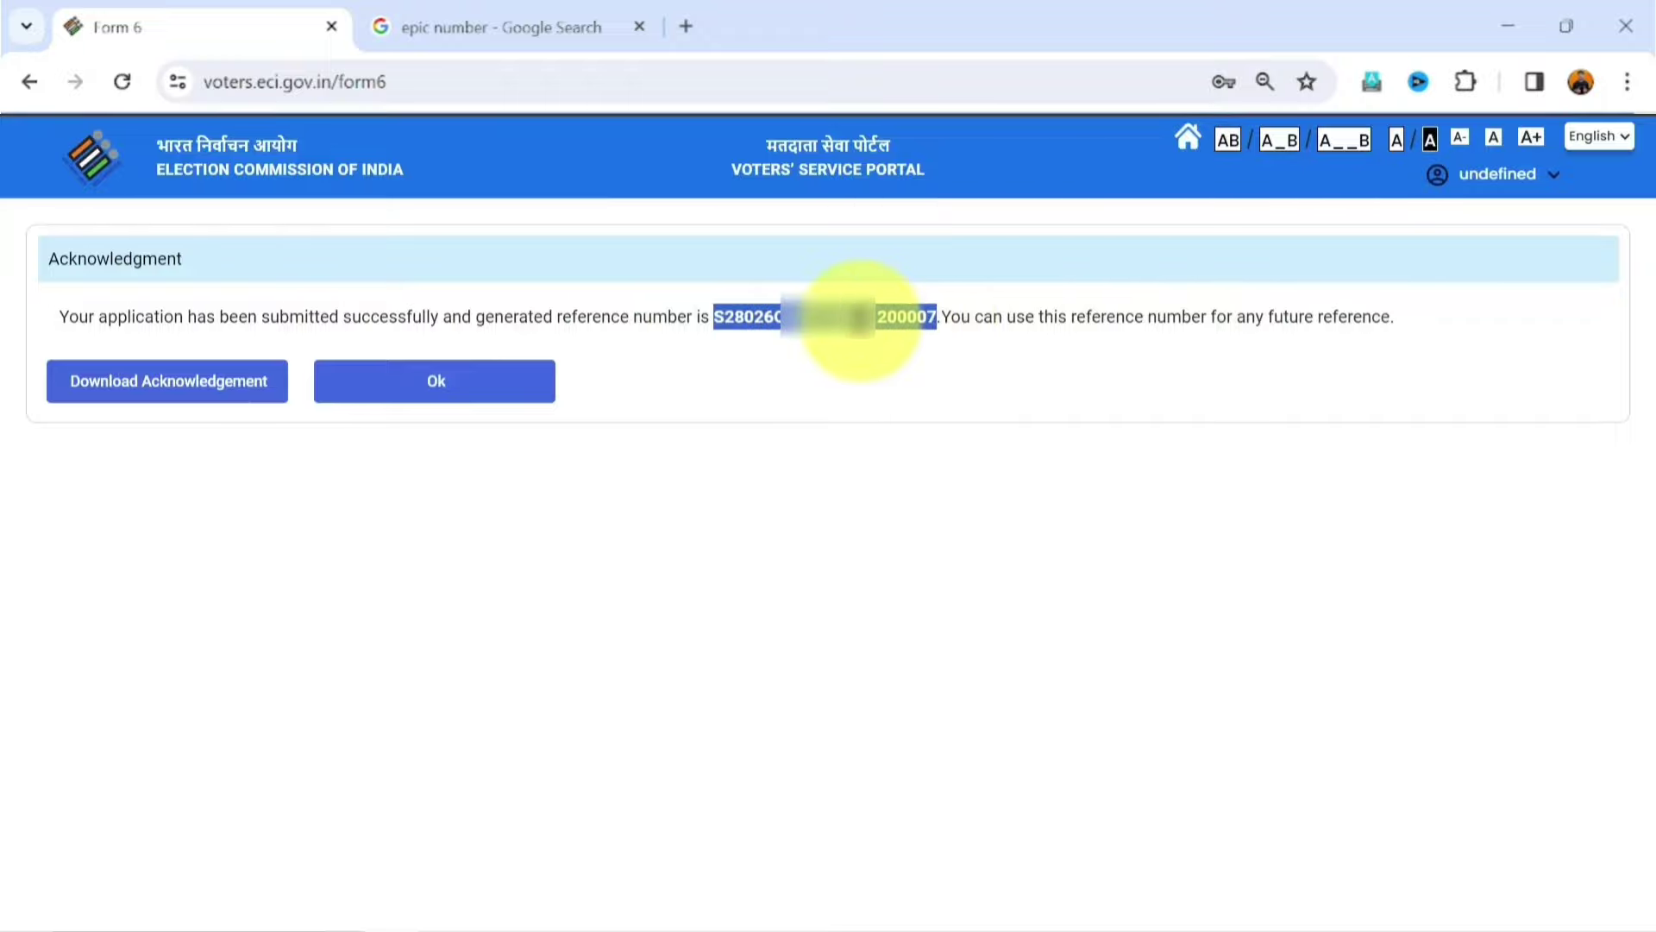
{"action": "left_click", "coordinate": [211, 384]}
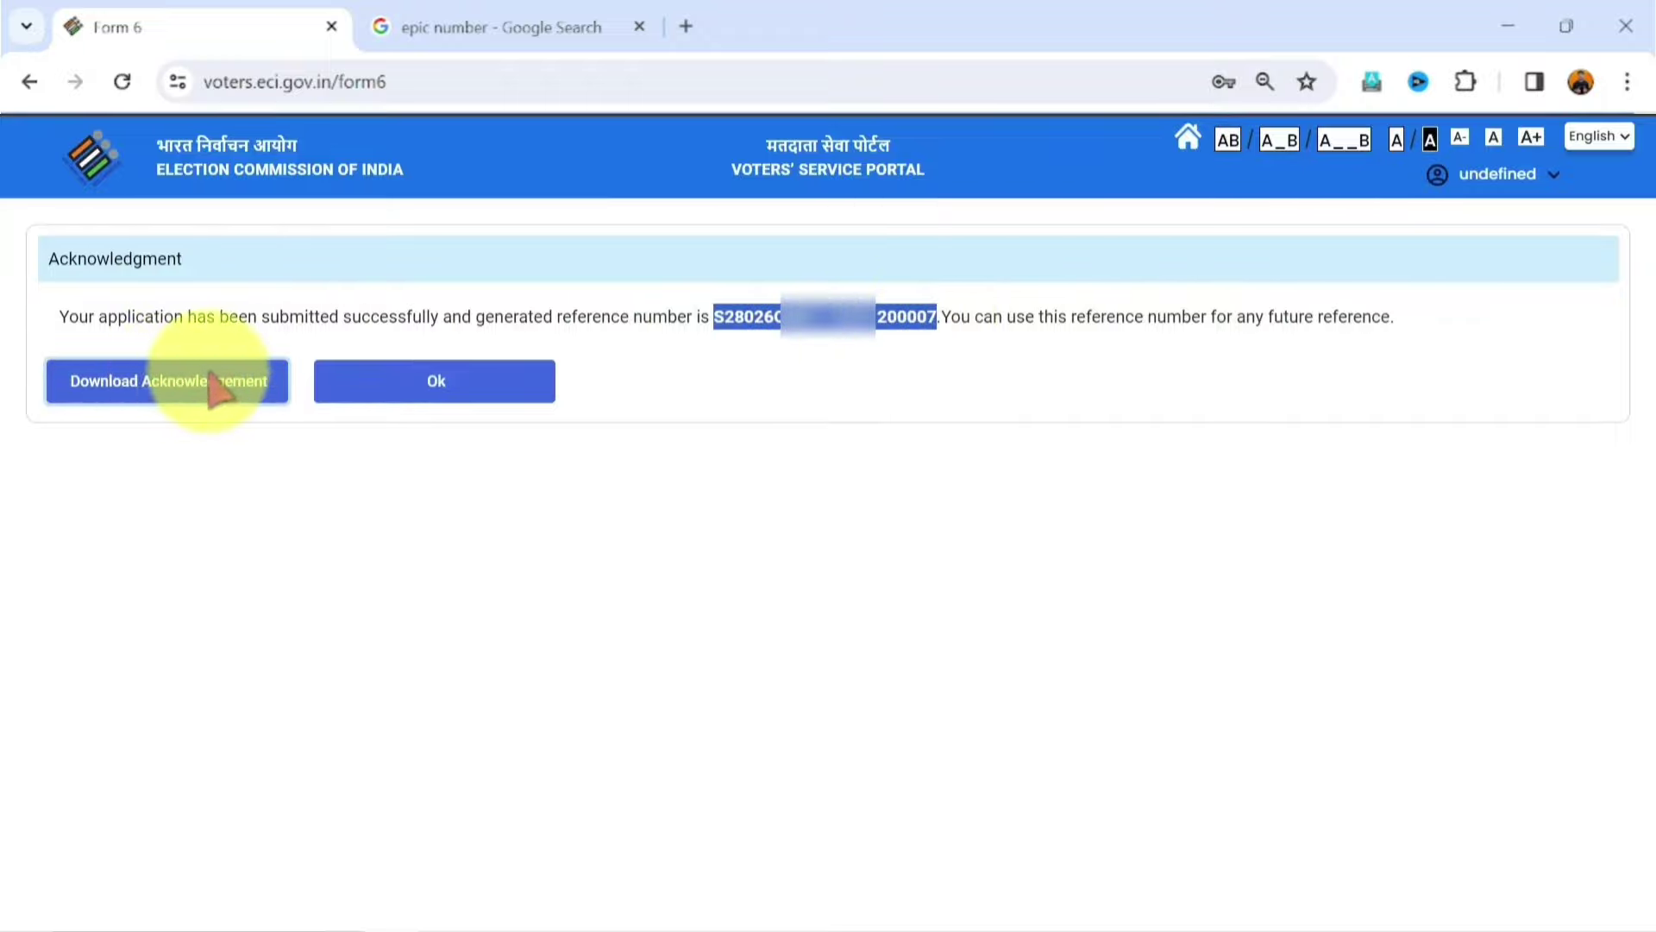
{"action": "left_click", "coordinate": [1338, 141]}
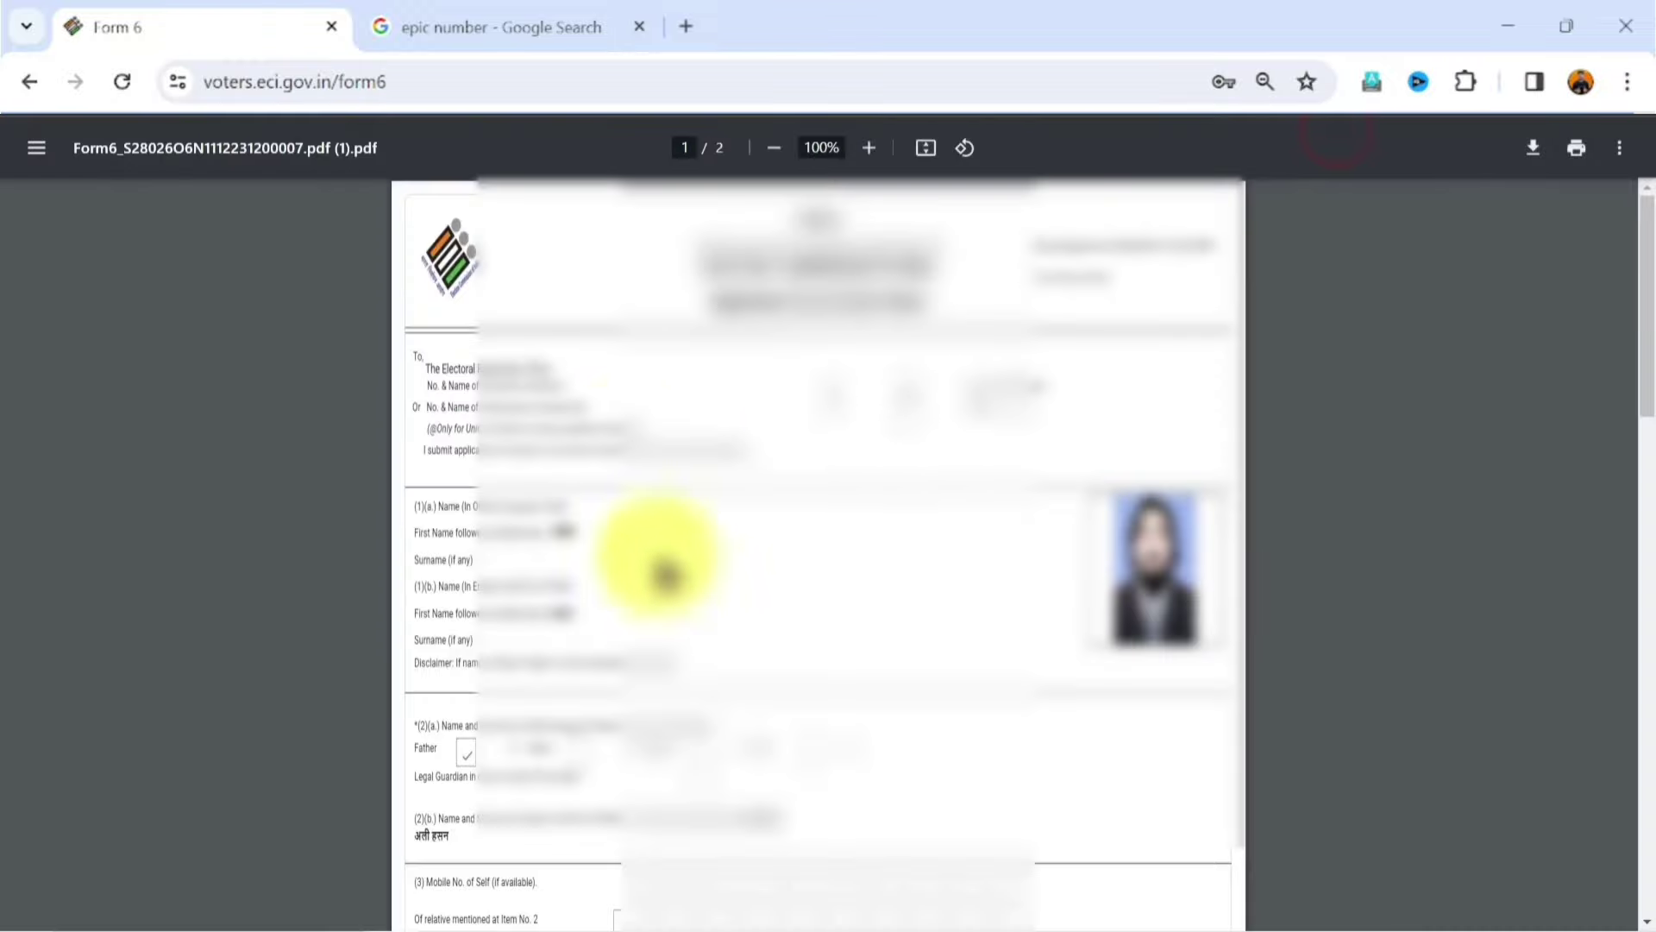
Scroll through both pages of the Form 6 acknowledgement PDF.
{"action": "scroll", "coordinate": [906, 492], "scroll_direction": "down", "scroll_amount": 8}
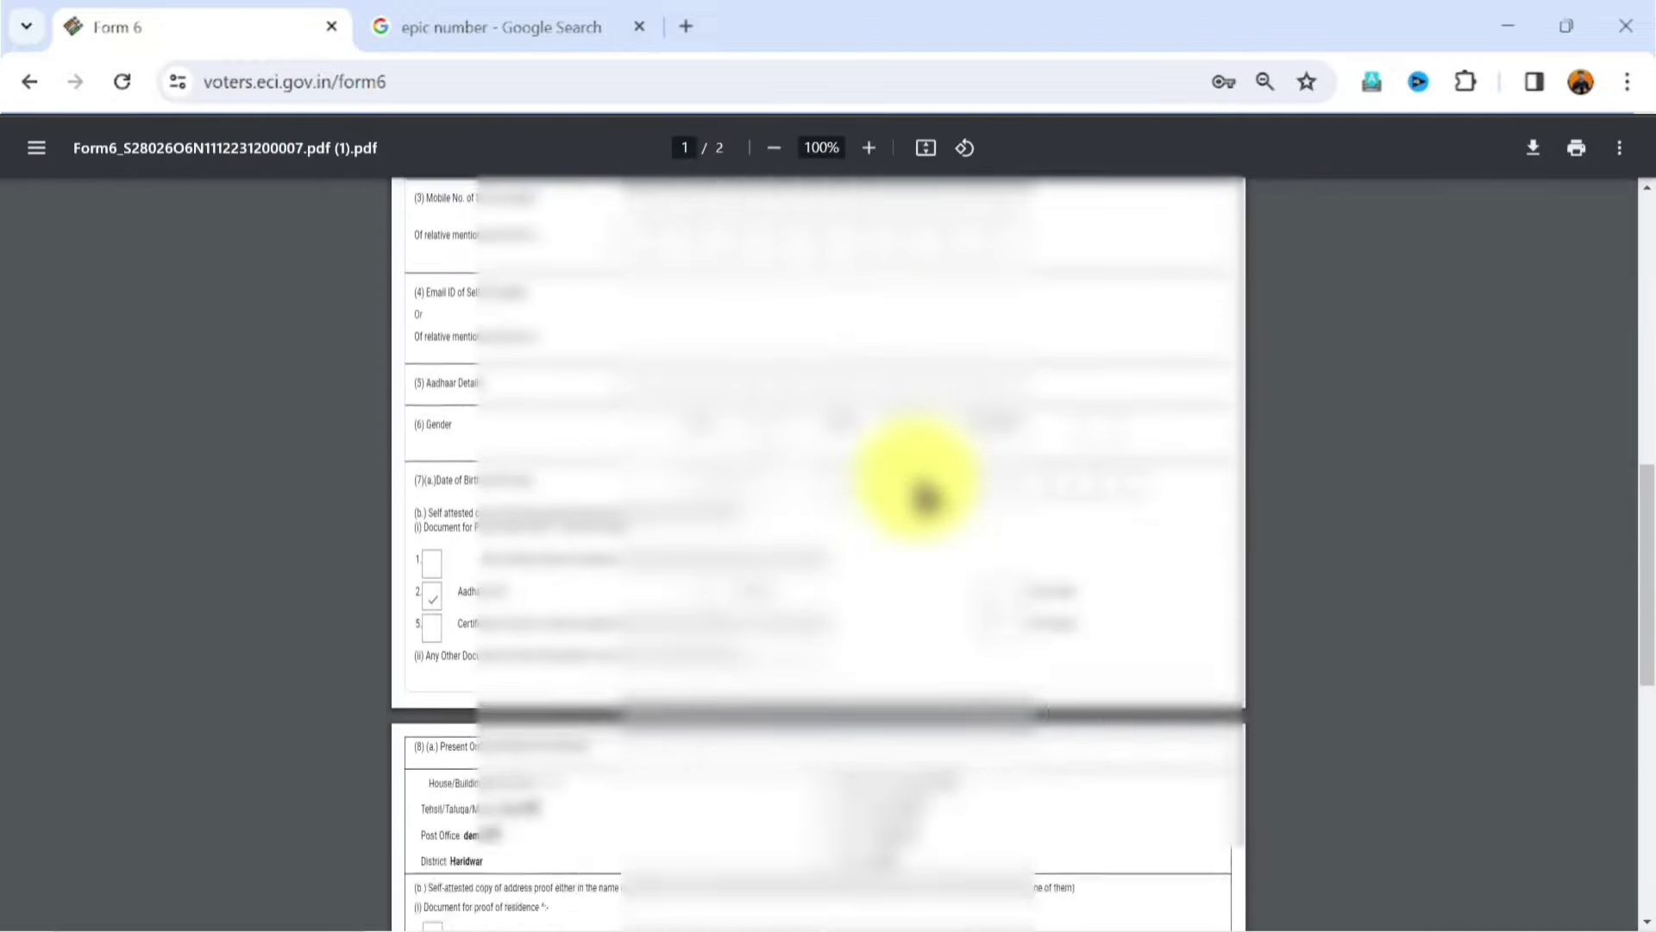
{"action": "scroll", "coordinate": [925, 496], "scroll_direction": "down", "scroll_amount": 10}
{"action": "scroll", "coordinate": [961, 510], "scroll_direction": "up", "scroll_amount": 17}
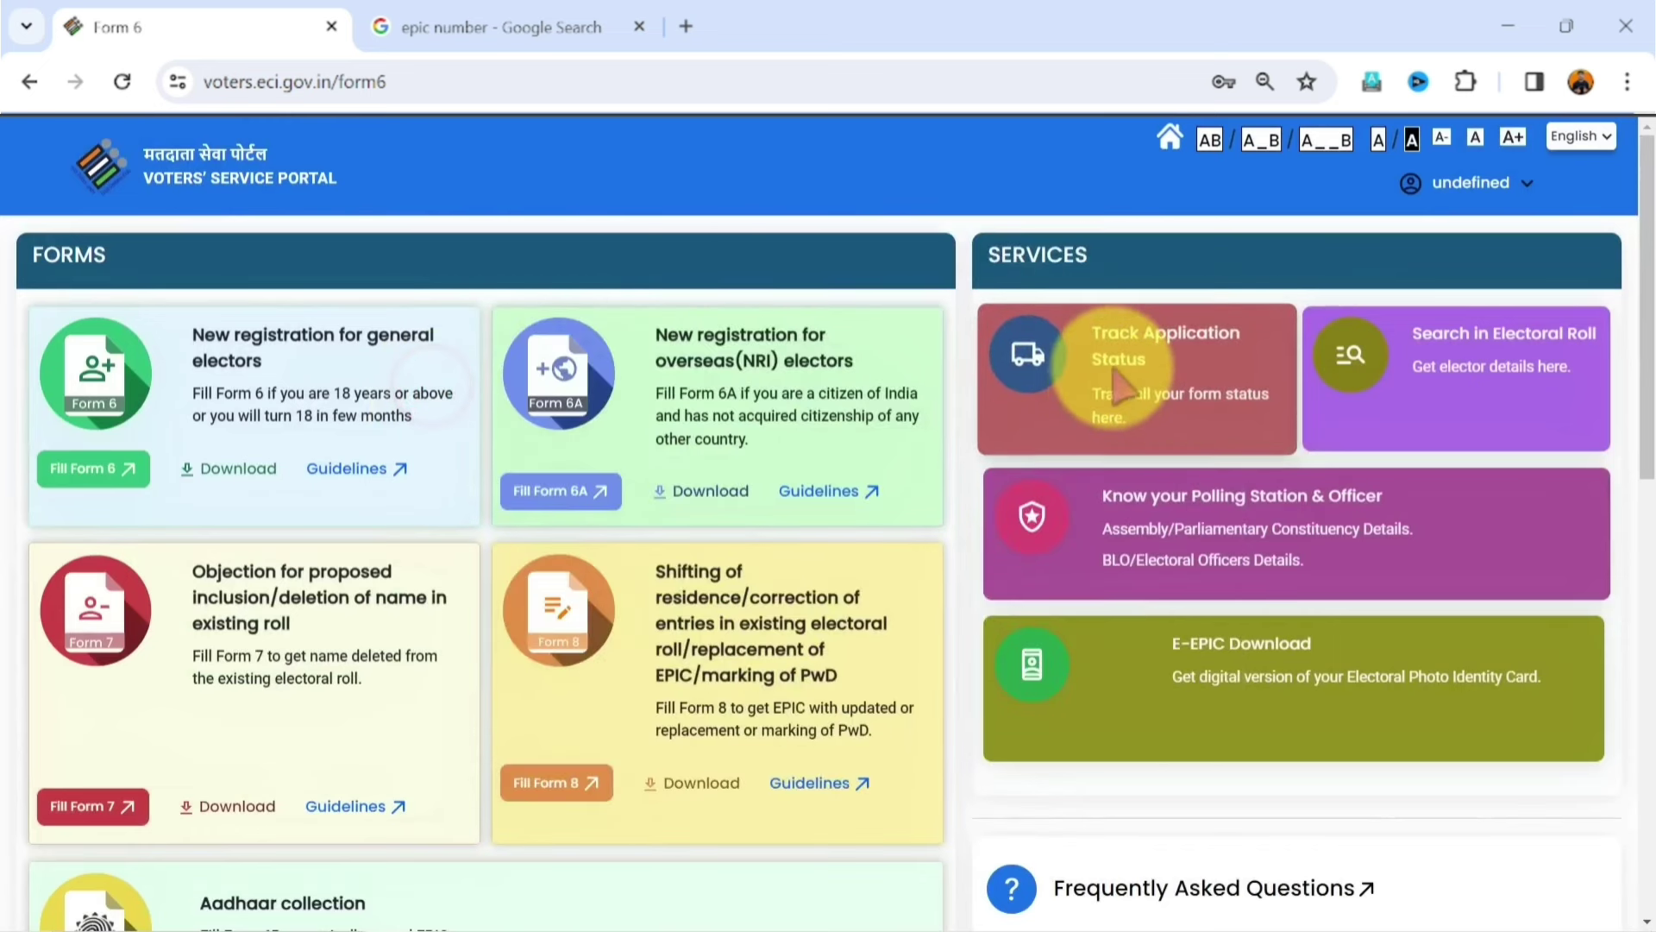
Look up the application by the pasted reference number and state, showing status SUBMITTED.
{"action": "left_click", "coordinate": [1161, 372]}
{"action": "left_click", "coordinate": [580, 411]}
{"action": "key", "text": "ctrl+v"}
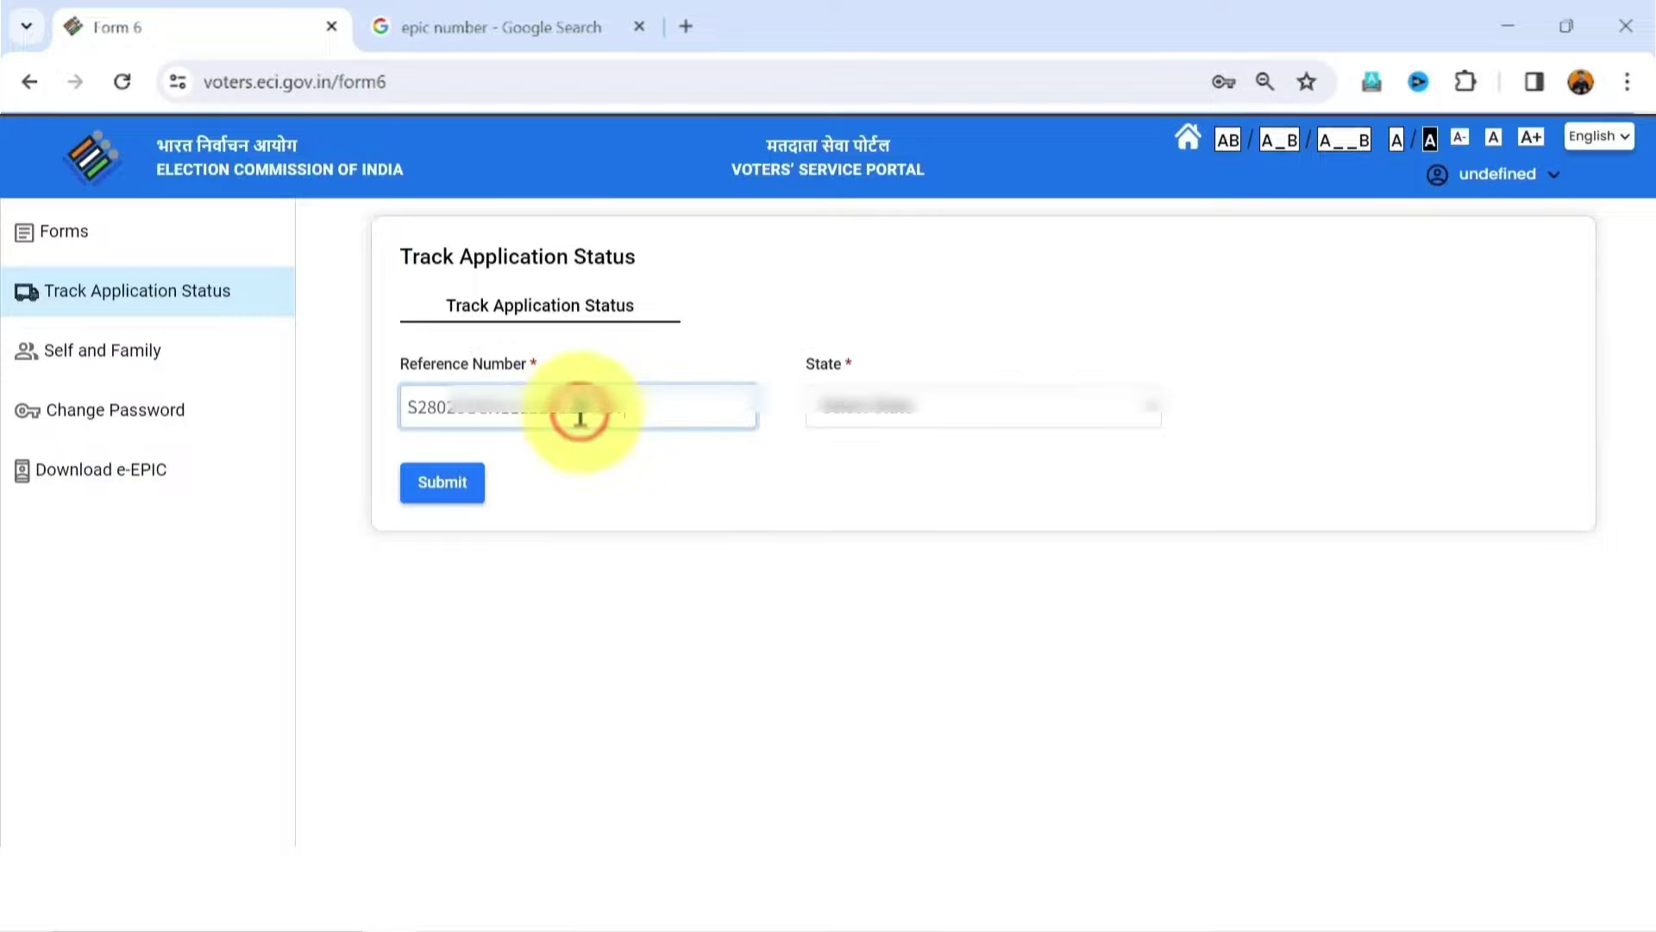
{"action": "left_click", "coordinate": [917, 404]}
{"action": "scroll", "coordinate": [954, 828], "scroll_direction": "down", "scroll_amount": 4}
{"action": "left_click", "coordinate": [930, 742]}
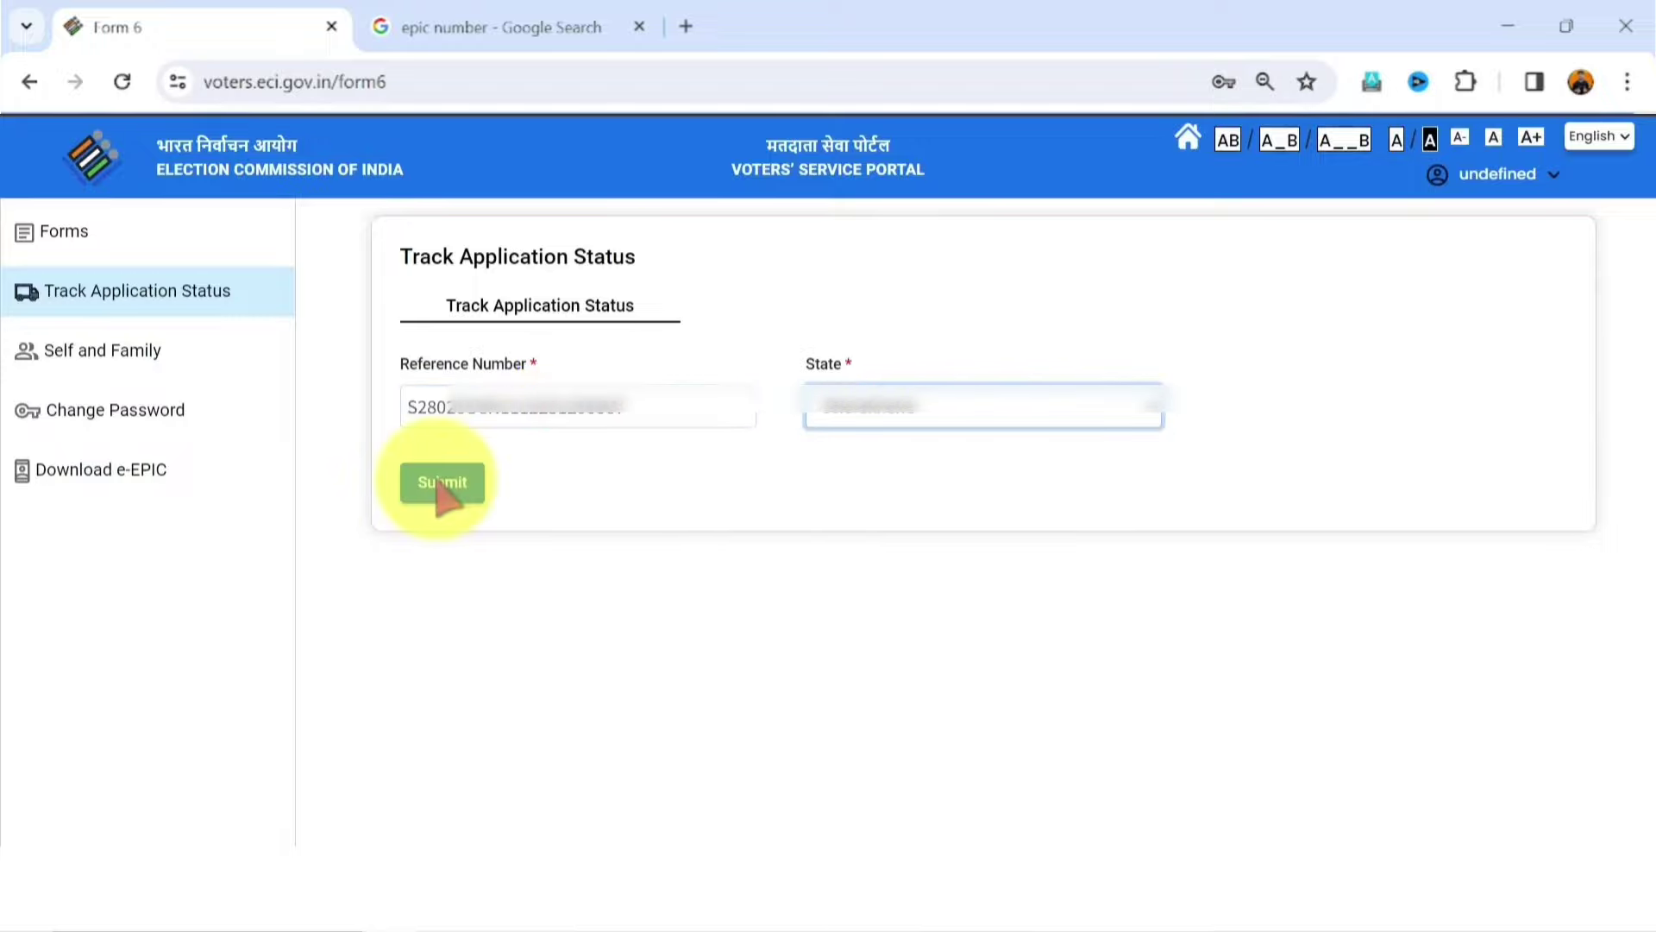
{"action": "left_click", "coordinate": [436, 481]}
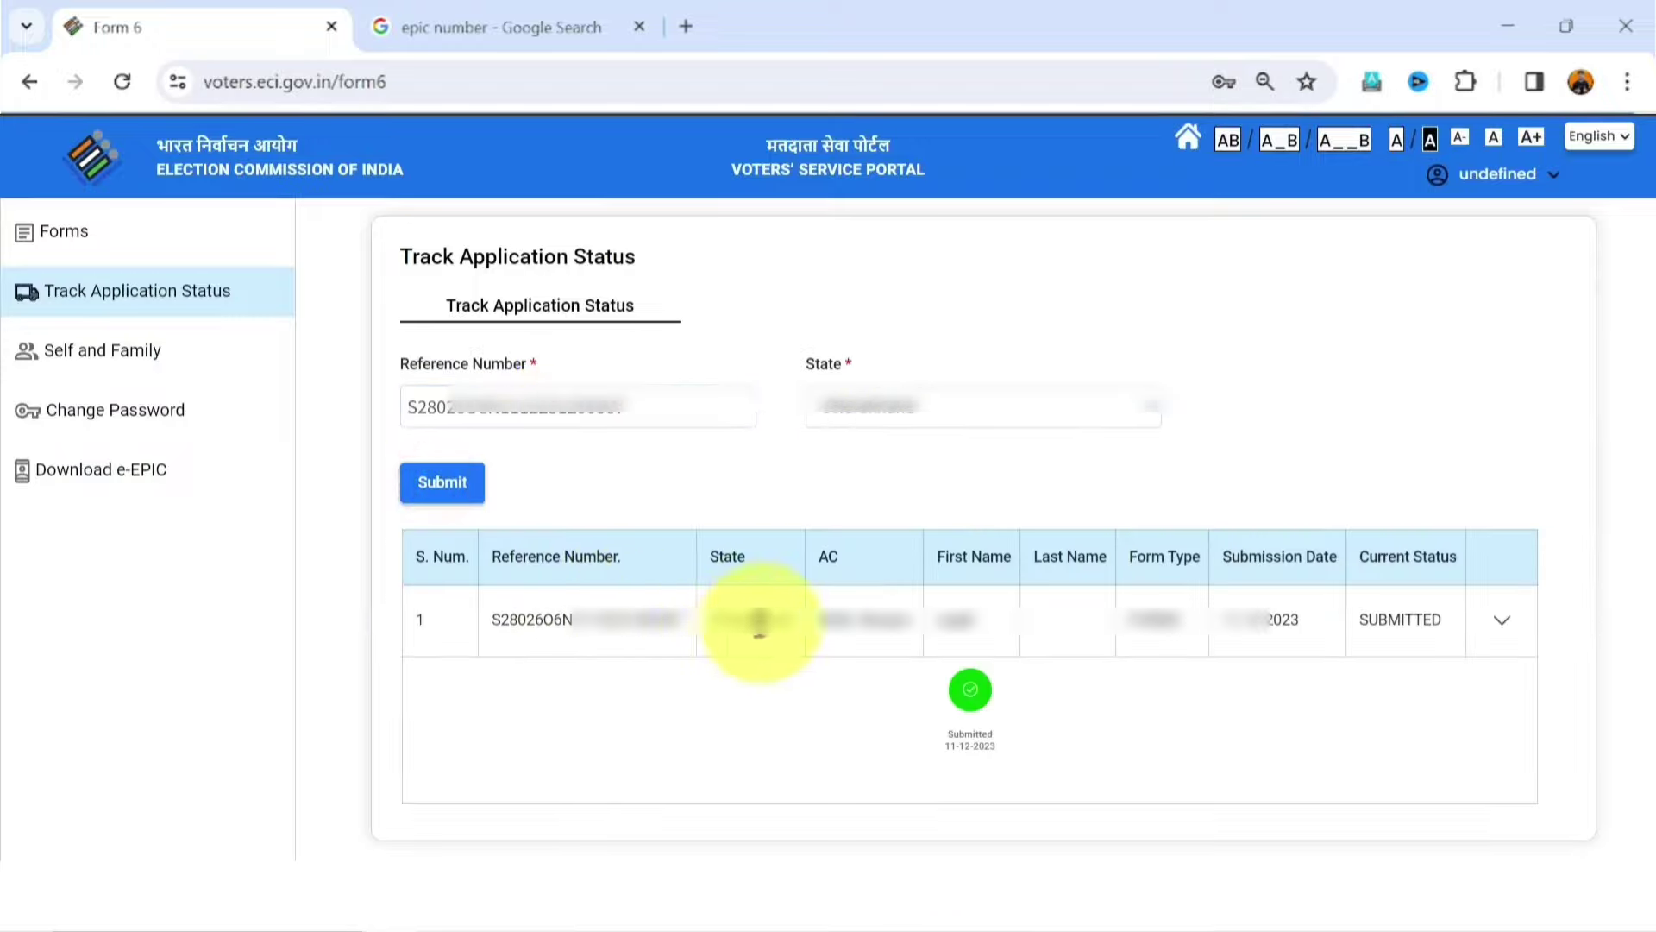